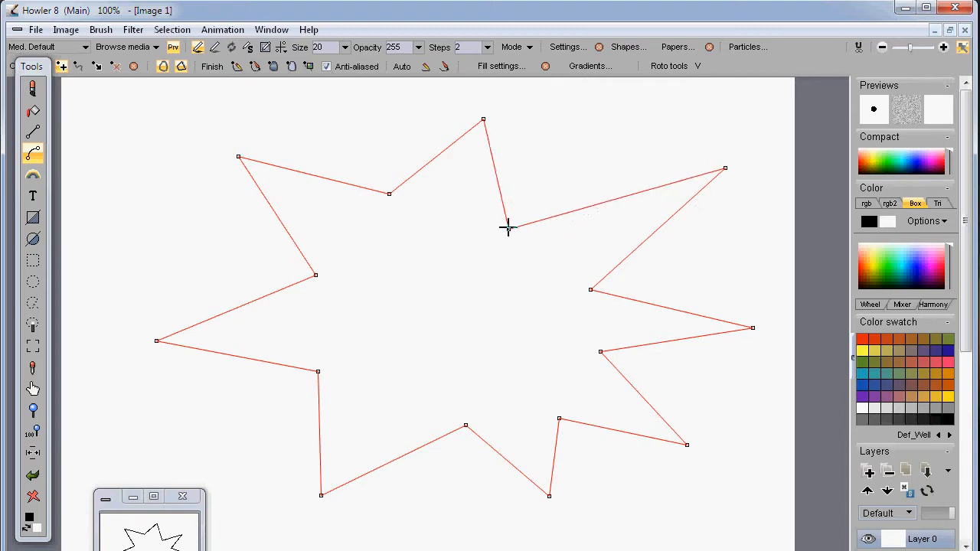
# Stretch the upper and left side of the star by moving its top, upper-left and left outline points outward.
pyautogui.moveTo(483, 119); pyautogui.dragTo(472, 100)
pyautogui.moveTo(389, 194); pyautogui.dragTo(394, 219)
pyautogui.moveTo(238, 157); pyautogui.dragTo(178, 121)
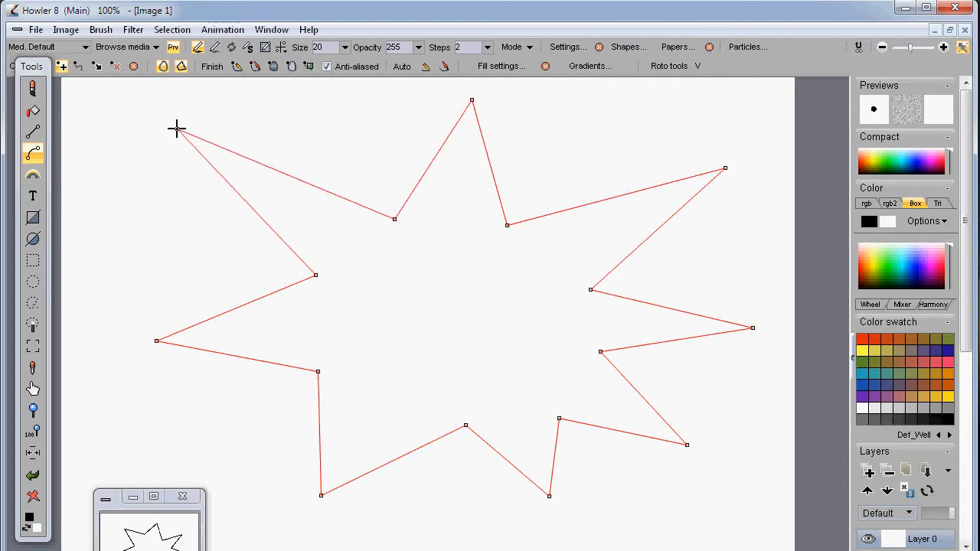
pyautogui.moveTo(315, 275); pyautogui.dragTo(268, 269)
pyautogui.moveTo(152, 342); pyautogui.dragTo(106, 331)
pyautogui.moveTo(317, 370); pyautogui.dragTo(312, 389)
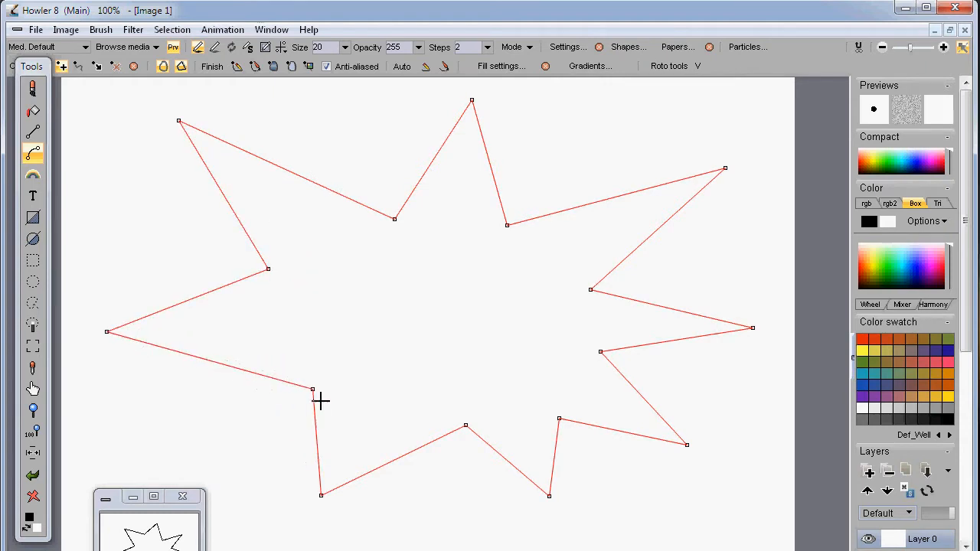
# Move the star's bottom and lower-right outline points outward to enlarge the lower half of the shape.
pyautogui.moveTo(321, 496); pyautogui.dragTo(278, 515)
pyautogui.moveTo(462, 423); pyautogui.dragTo(440, 435)
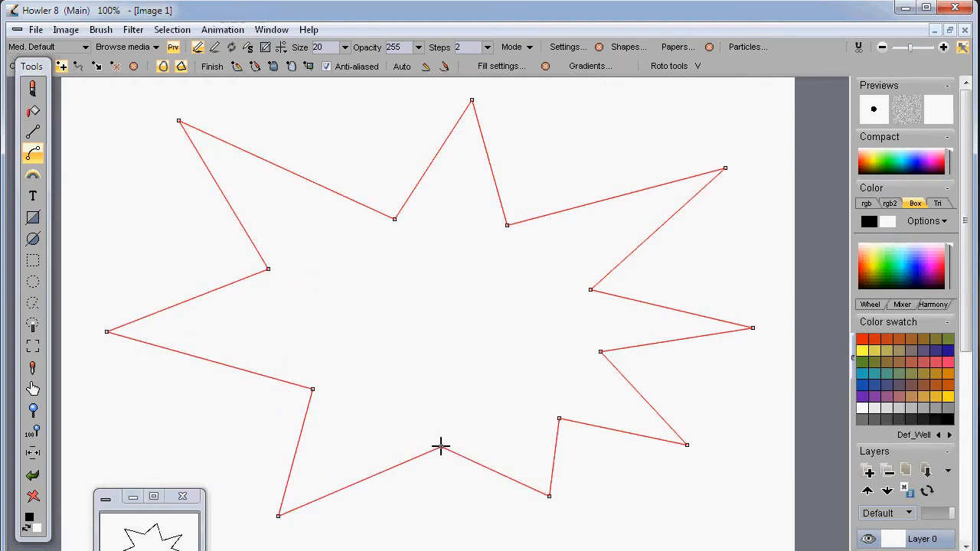
pyautogui.moveTo(549, 496); pyautogui.dragTo(561, 513)
pyautogui.moveTo(561, 417); pyautogui.dragTo(573, 427)
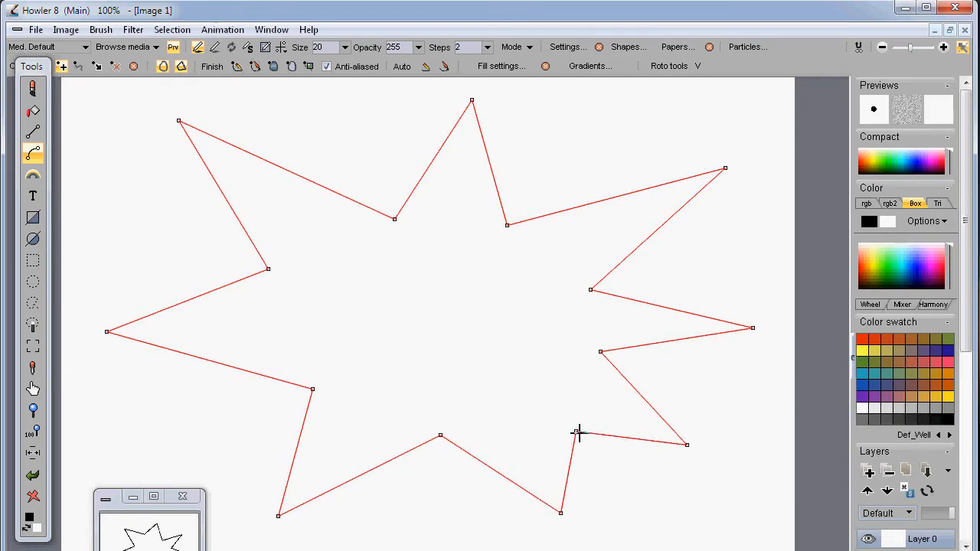
pyautogui.moveTo(687, 444); pyautogui.dragTo(712, 452)
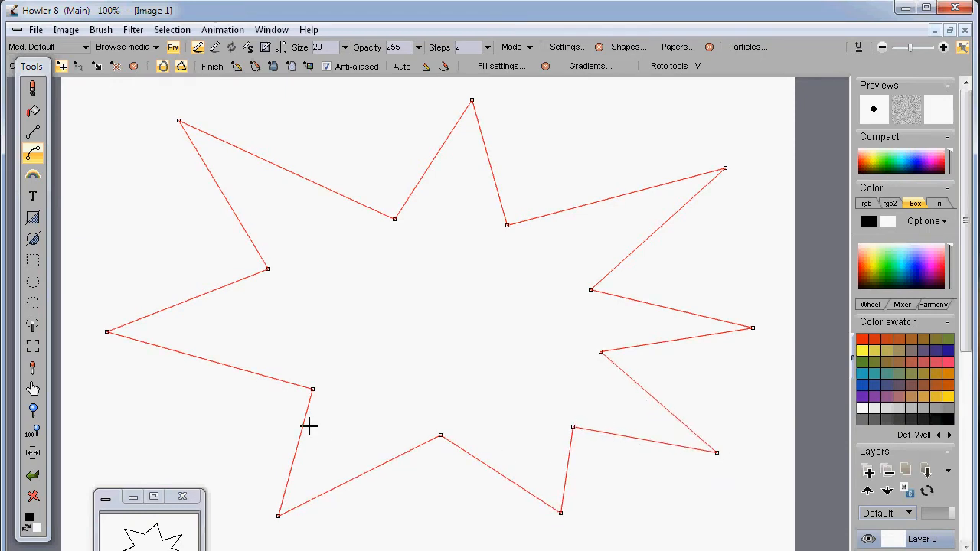
# Try an extra point on the lower-left edge with the outline switched to curved and back, and delete that point.
pyautogui.moveTo(217, 363)
pyautogui.mouseDown()
pyautogui.moveTo(241, 345)
pyautogui.moveTo(108, 401)
pyautogui.moveTo(118, 405)
pyautogui.moveTo(225, 352)
pyautogui.mouseUp()
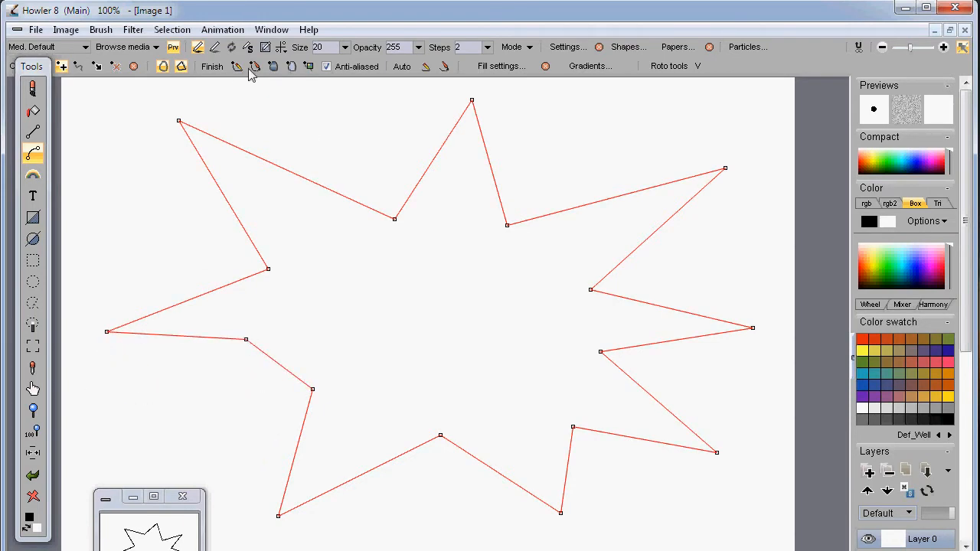
pyautogui.click(182, 68)
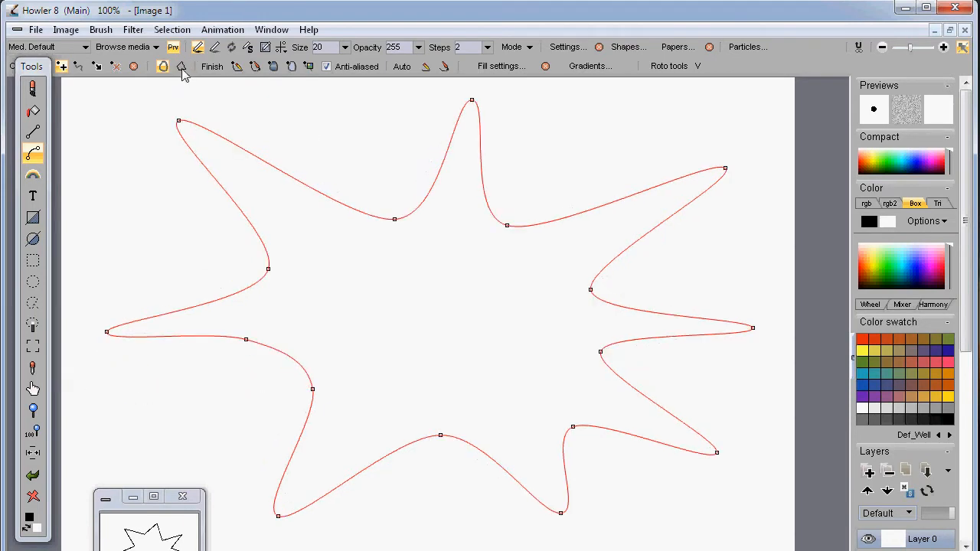
pyautogui.click(182, 67)
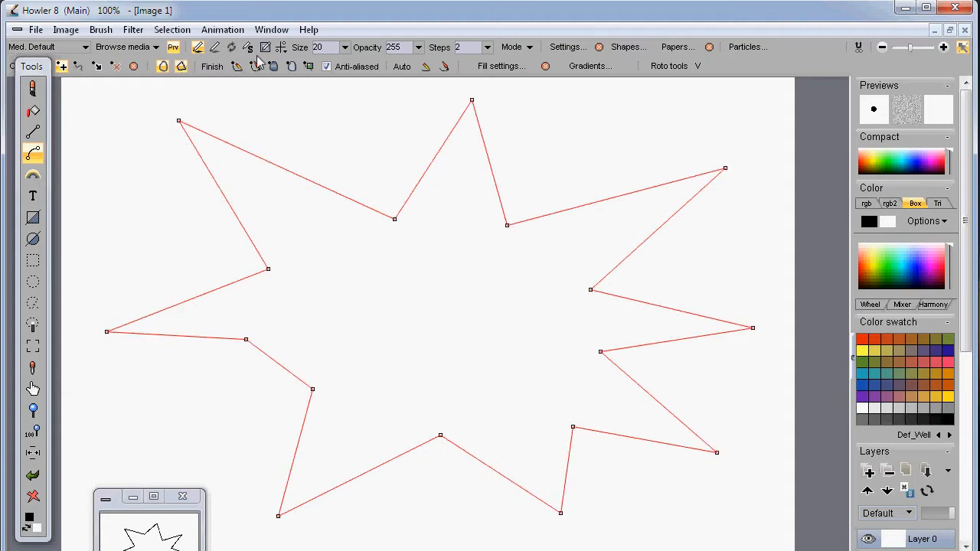
pyautogui.click(116, 66)
pyautogui.click(246, 340)
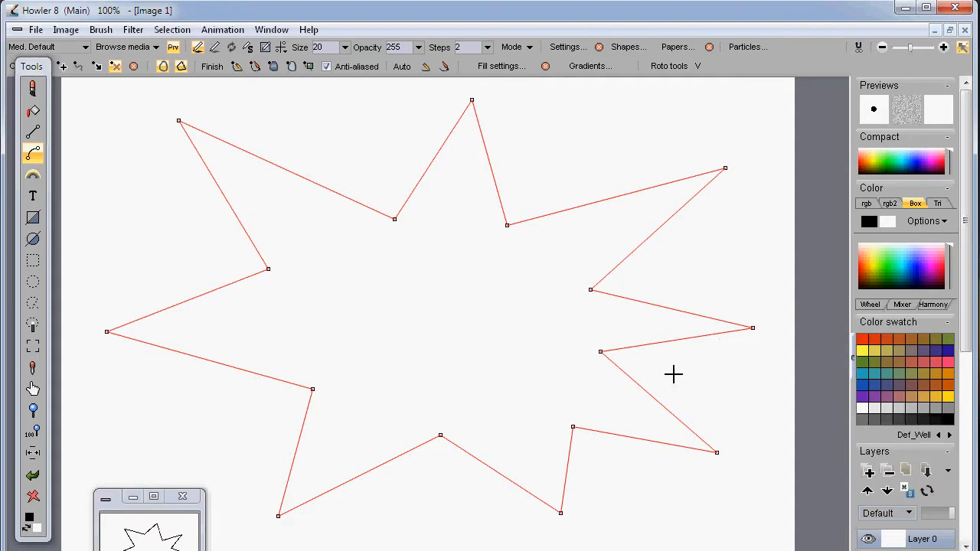
# Stroke the star's outline with the current black brush and store the image in place of the earlier stored copy.
pyautogui.click(237, 69)
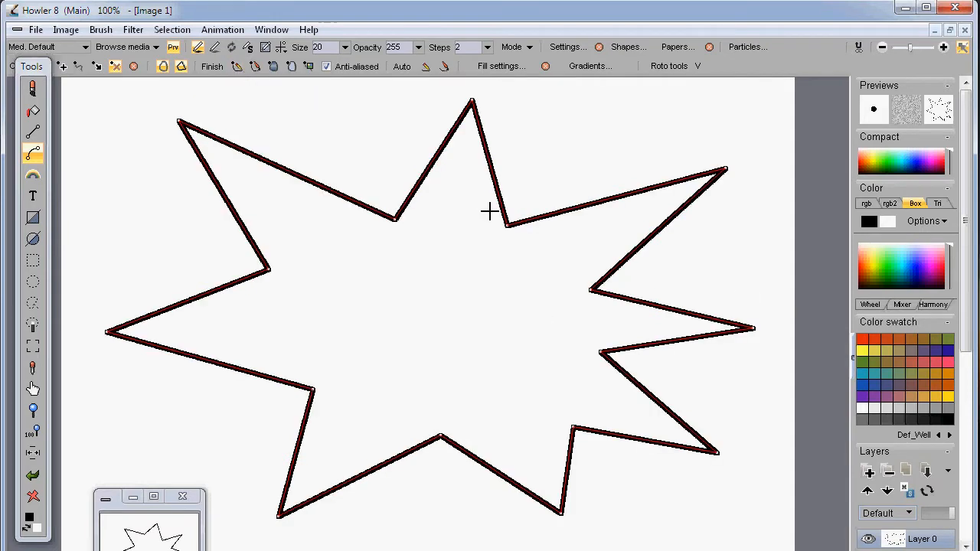
pyautogui.click(182, 496)
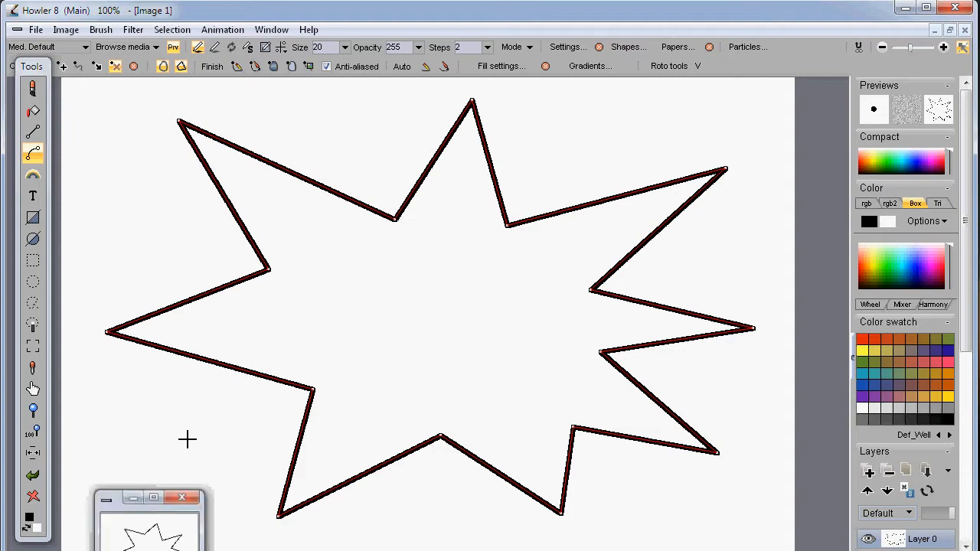
pyautogui.click(66, 29)
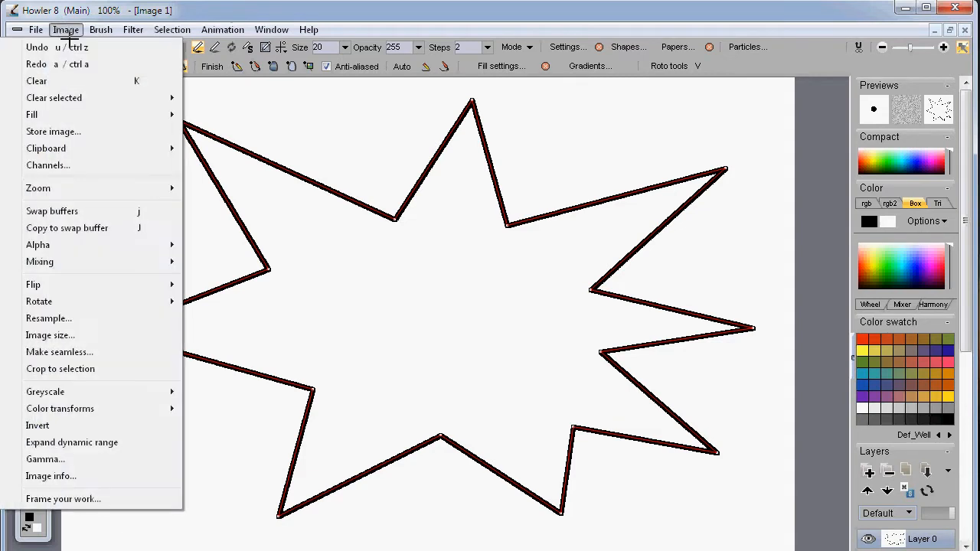
pyautogui.click(66, 129)
pyautogui.moveTo(40, 34); pyautogui.dragTo(98, 517)
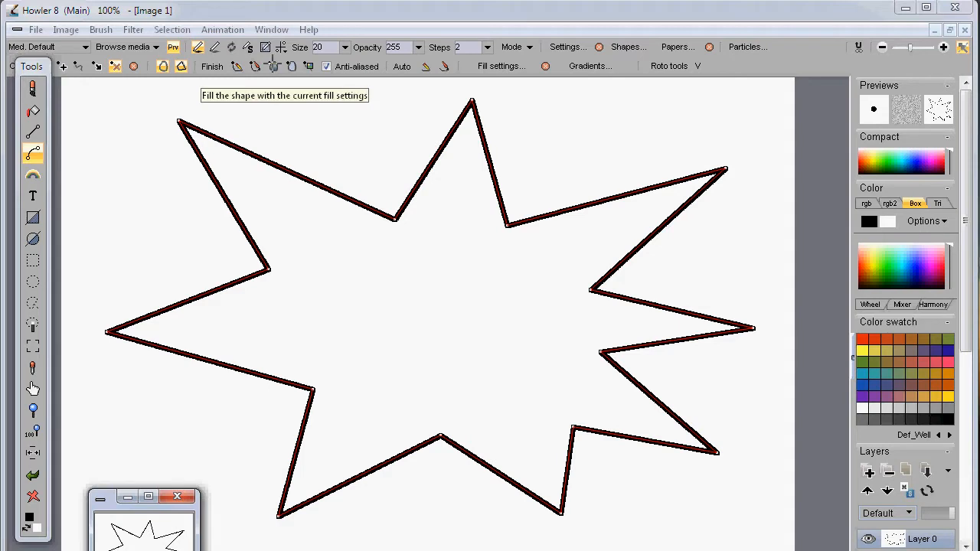
# Try the horizontal gradient fill in the star, first on white and again over Plasma noise rendered in HSV.
pyautogui.click(181, 67)
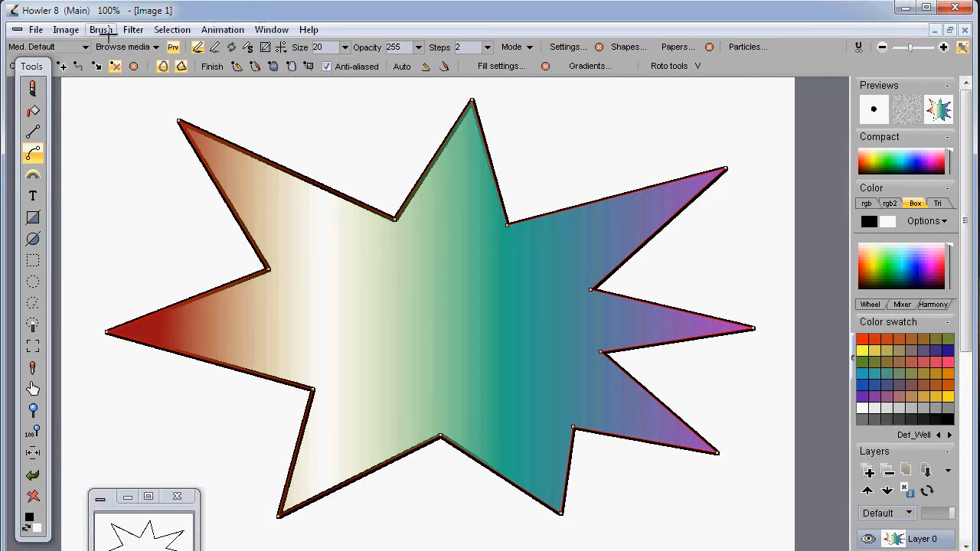
pyautogui.click(134, 29)
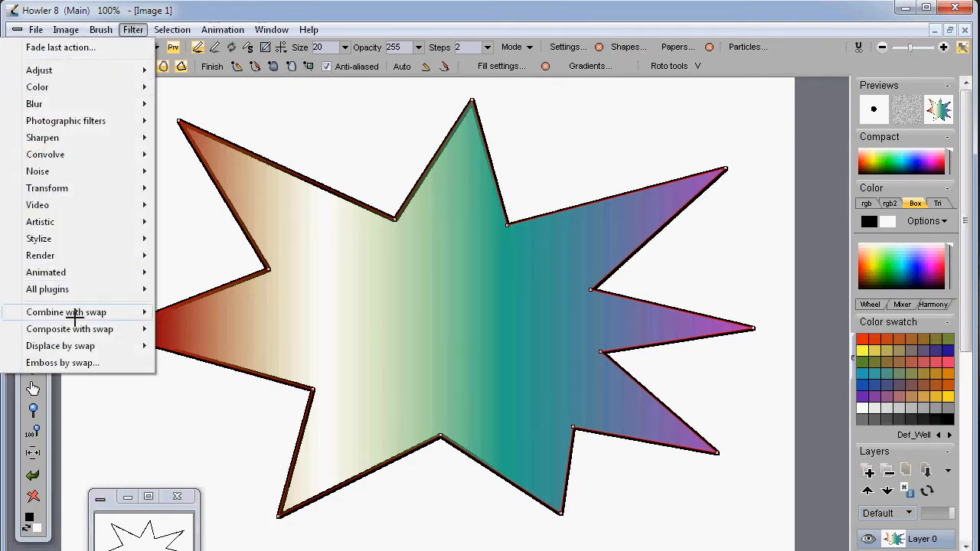
pyautogui.moveTo(60, 256)
pyautogui.moveTo(60, 239)
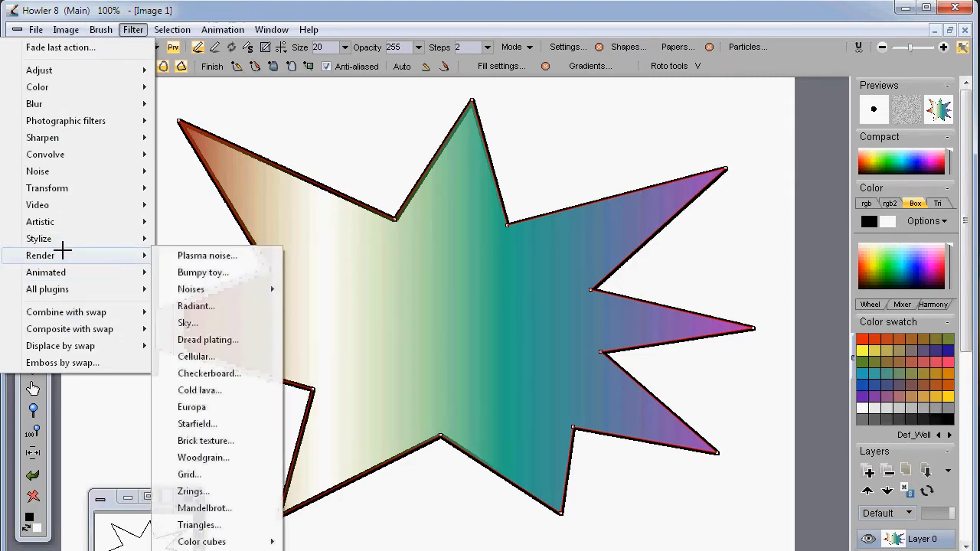
pyautogui.click(207, 256)
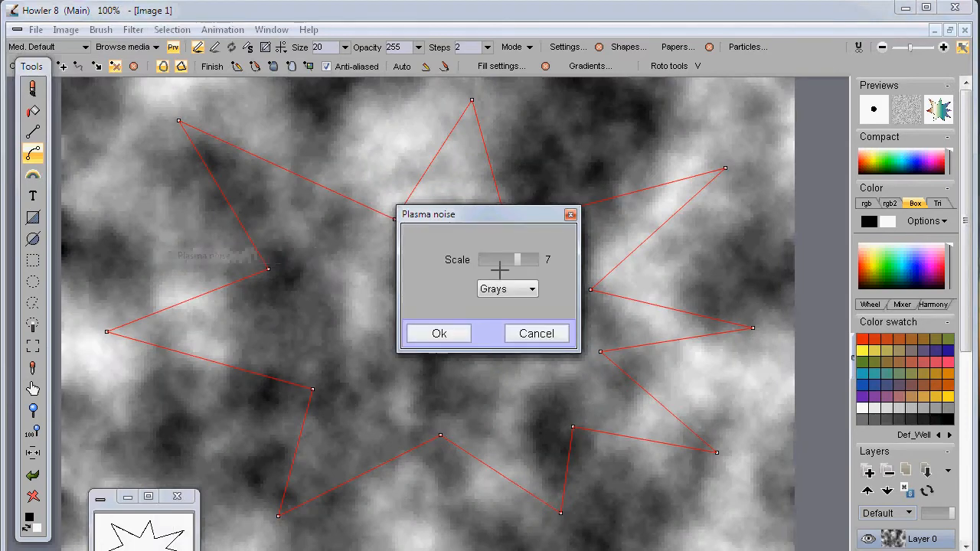
pyautogui.click(510, 289)
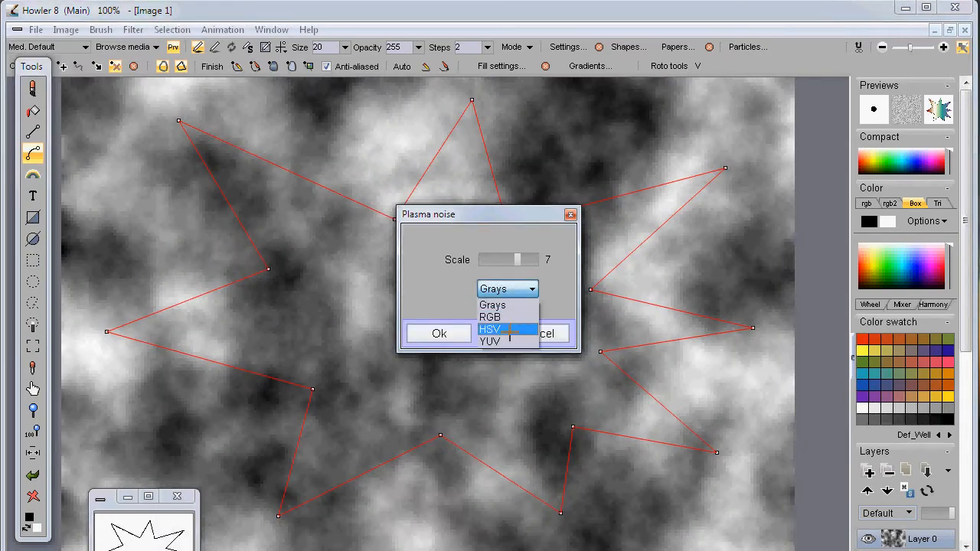
pyautogui.click(510, 329)
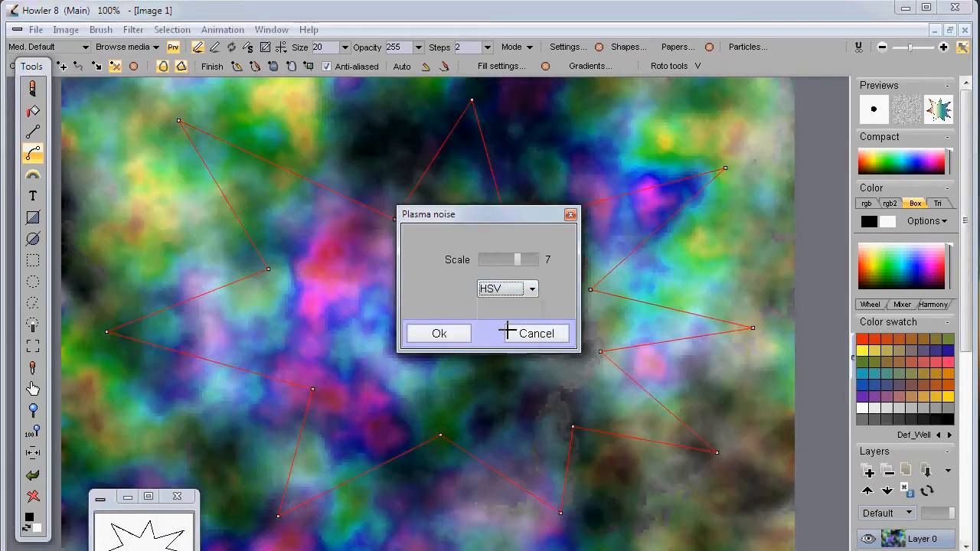
pyautogui.click(459, 333)
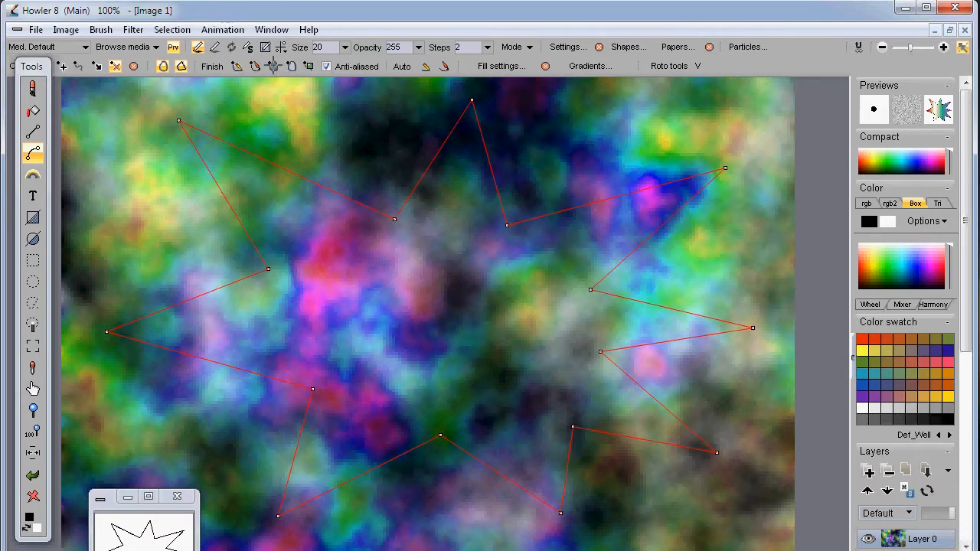
pyautogui.click(272, 67)
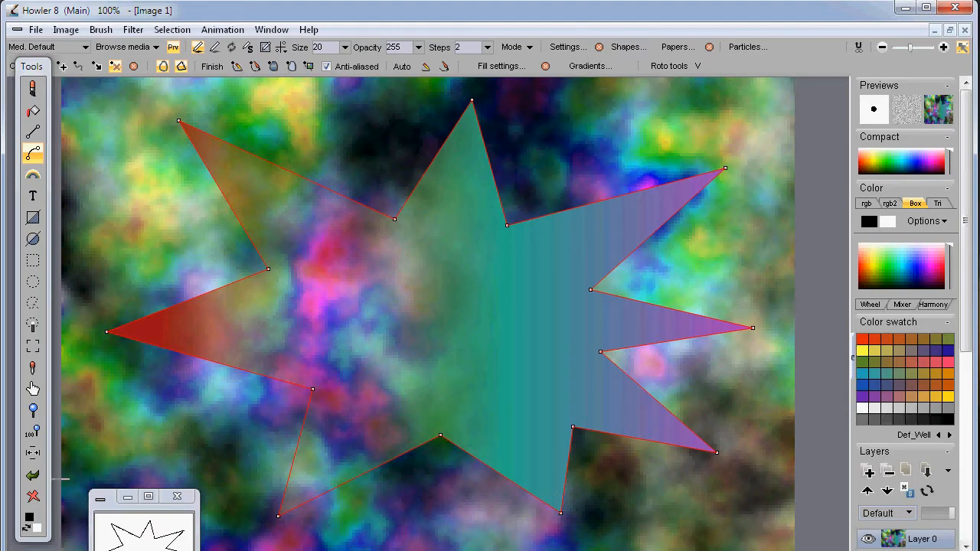
# Clear the canvas and bring back the stored star outline, undoing a gradient fill tried on it.
pyautogui.click(33, 496)
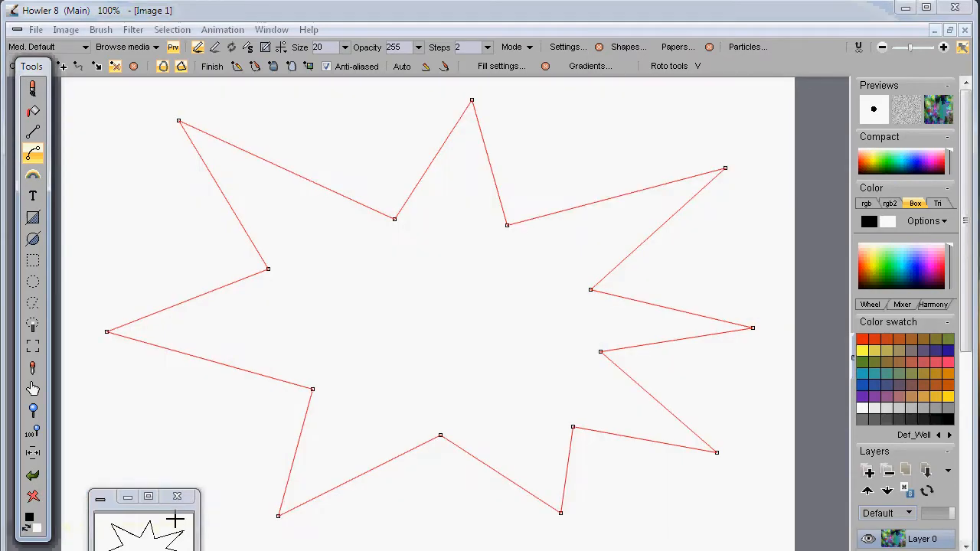
pyautogui.doubleClick(159, 540)
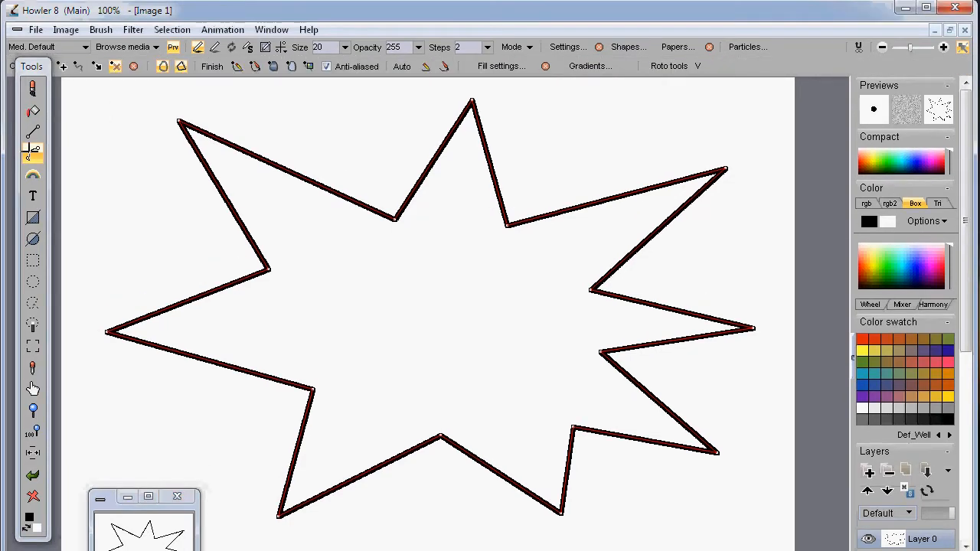
pyautogui.click(274, 67)
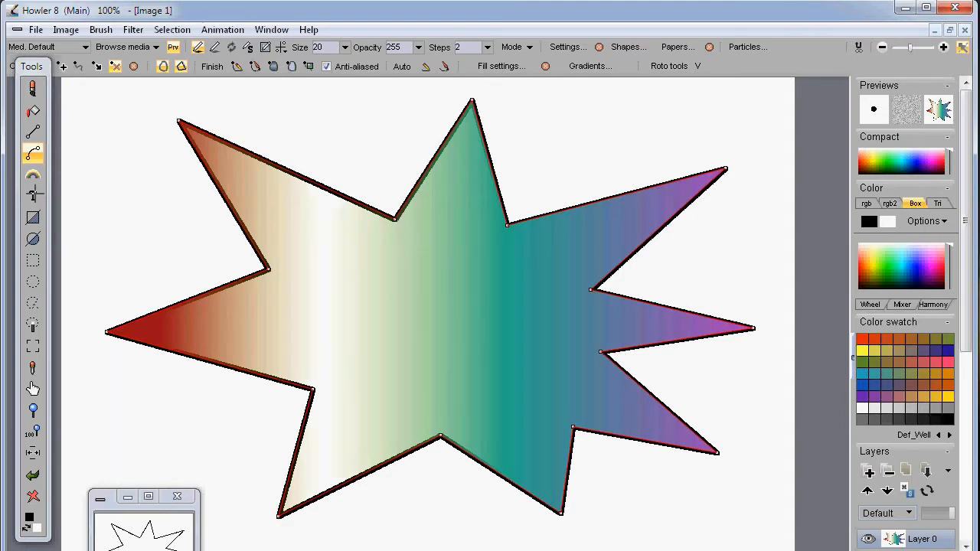
pyautogui.hotkey('ctrl', 'z')
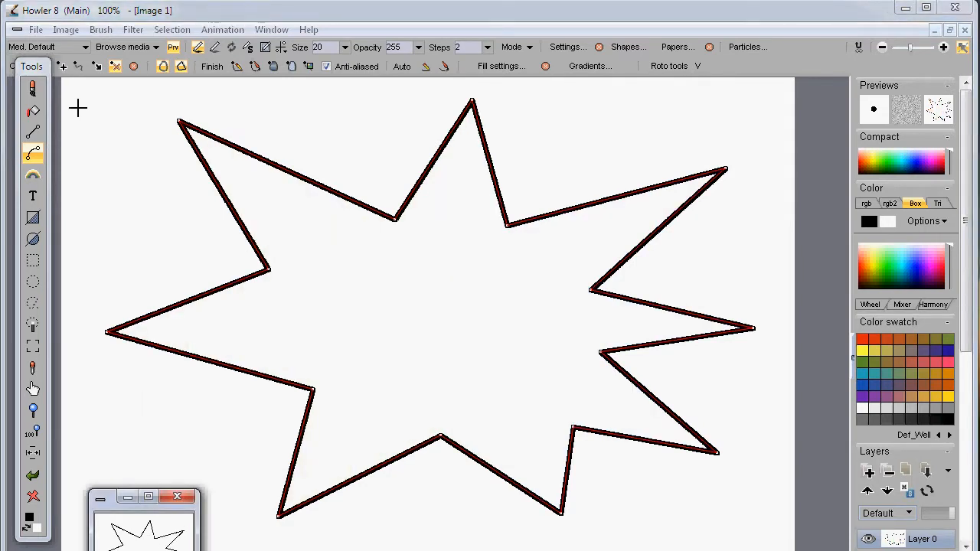
# Set the fill to Pattern fill with pat_BrickWall.bmp and flood-fill the star's interior.
pyautogui.click(33, 111)
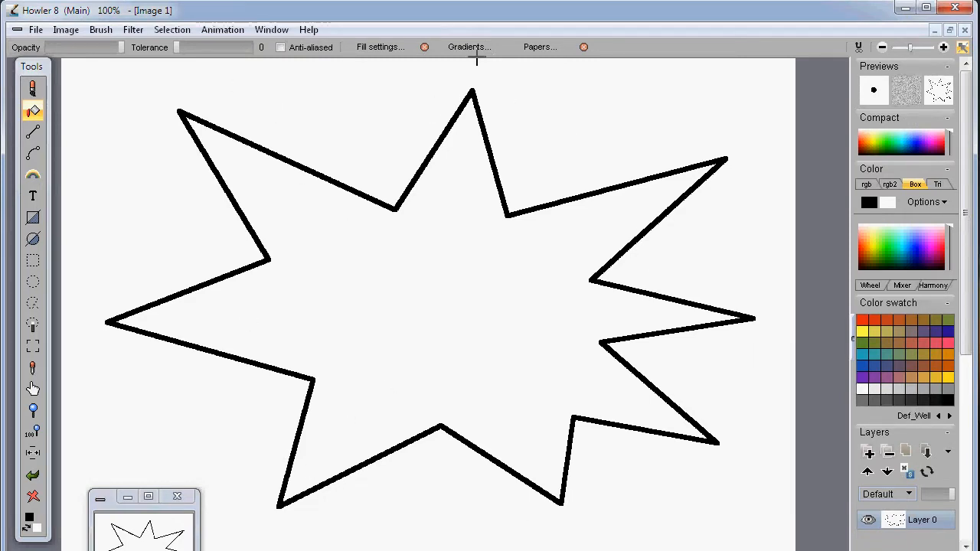
pyautogui.click(377, 46)
pyautogui.moveTo(445, 68); pyautogui.dragTo(171, 90)
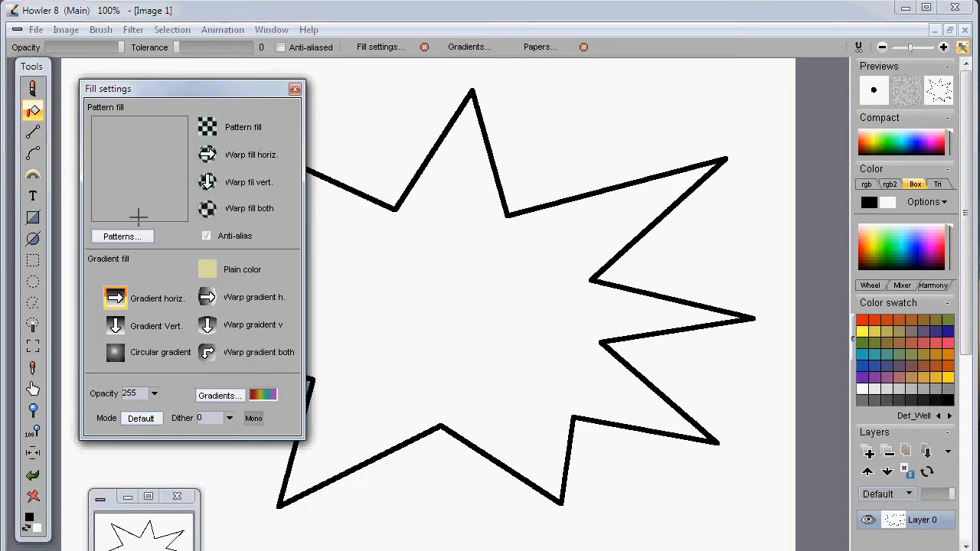
pyautogui.click(206, 127)
pyautogui.click(608, 408)
pyautogui.click(134, 236)
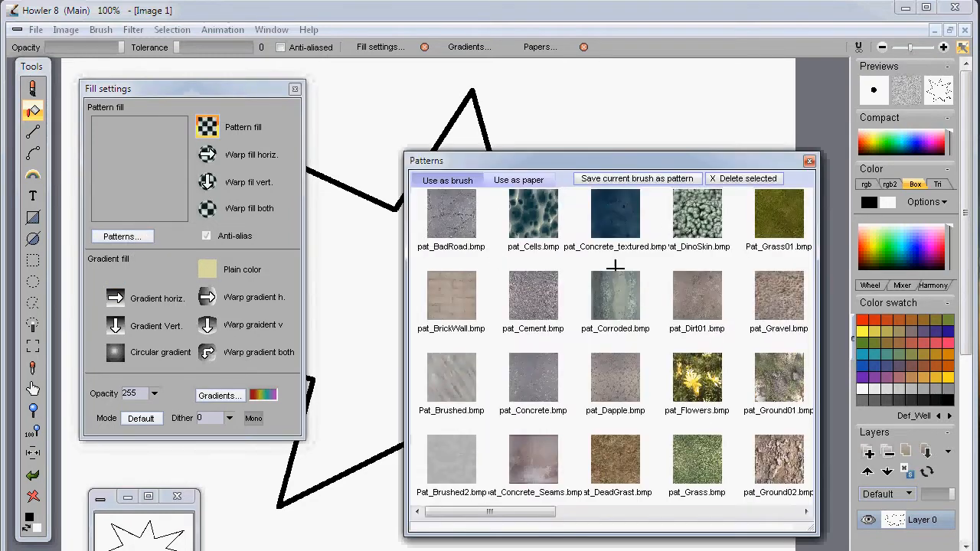
pyautogui.click(450, 289)
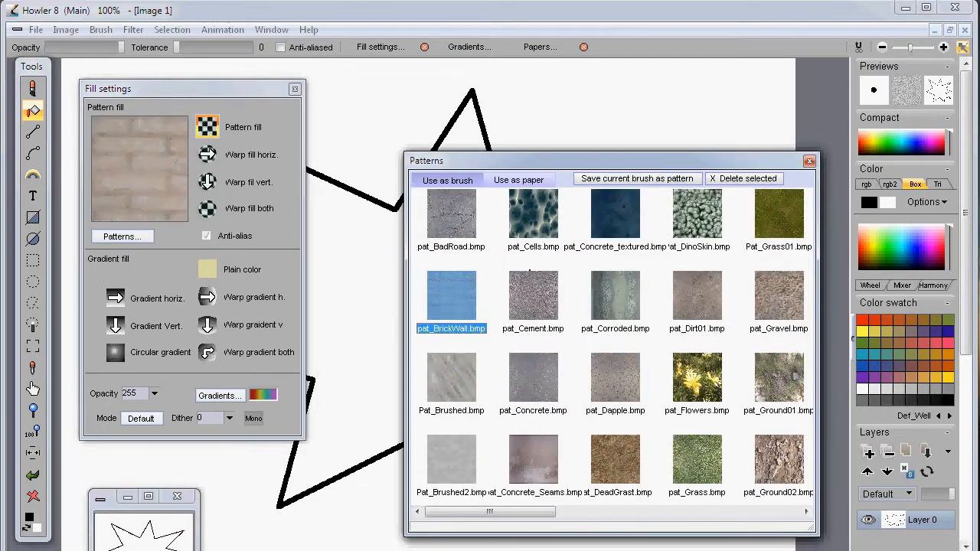
pyautogui.click(810, 160)
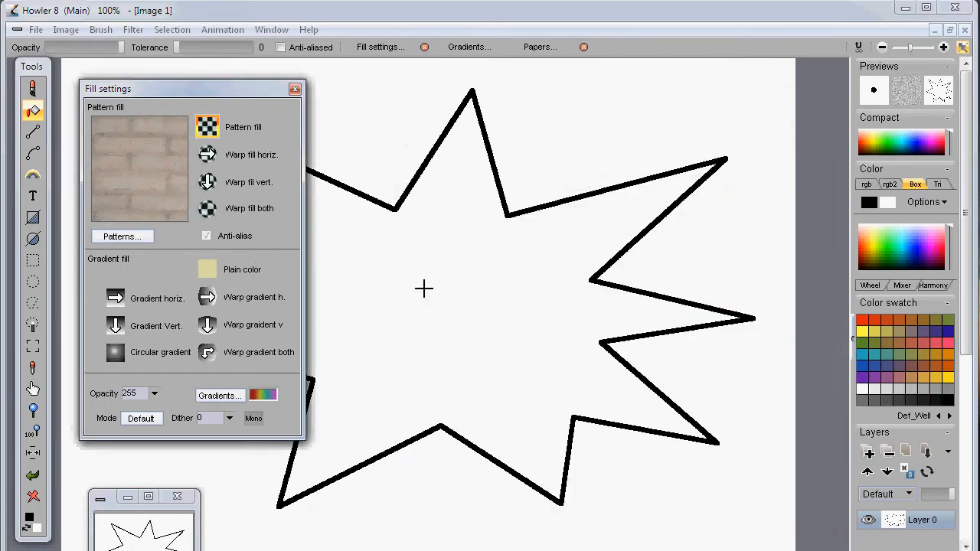
pyautogui.click(459, 280)
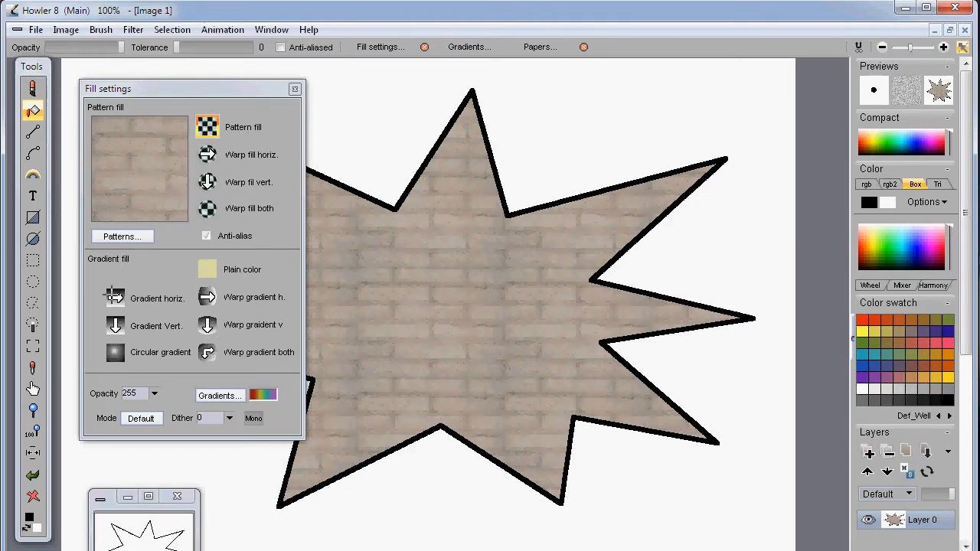
# Flood-fill the brick-patterned star with a horizontal gradient at a tolerance of 65.
pyautogui.click(113, 296)
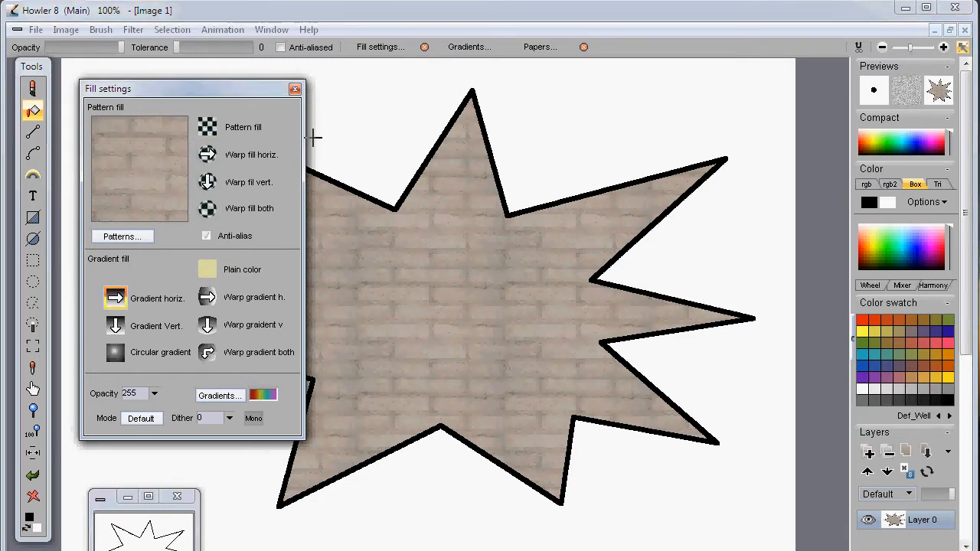
pyautogui.moveTo(265, 89); pyautogui.dragTo(908, 265)
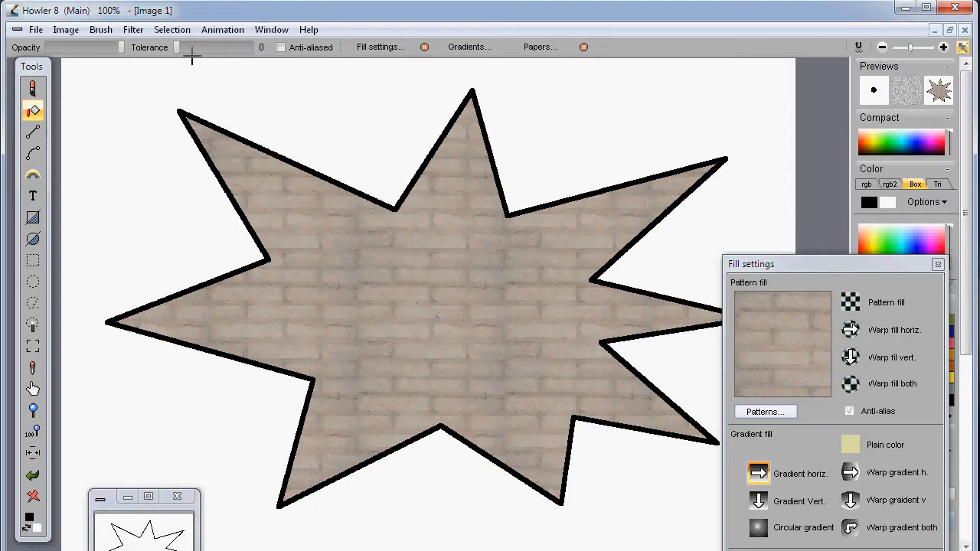
pyautogui.moveTo(175, 46); pyautogui.dragTo(196, 47)
pyautogui.click(398, 297)
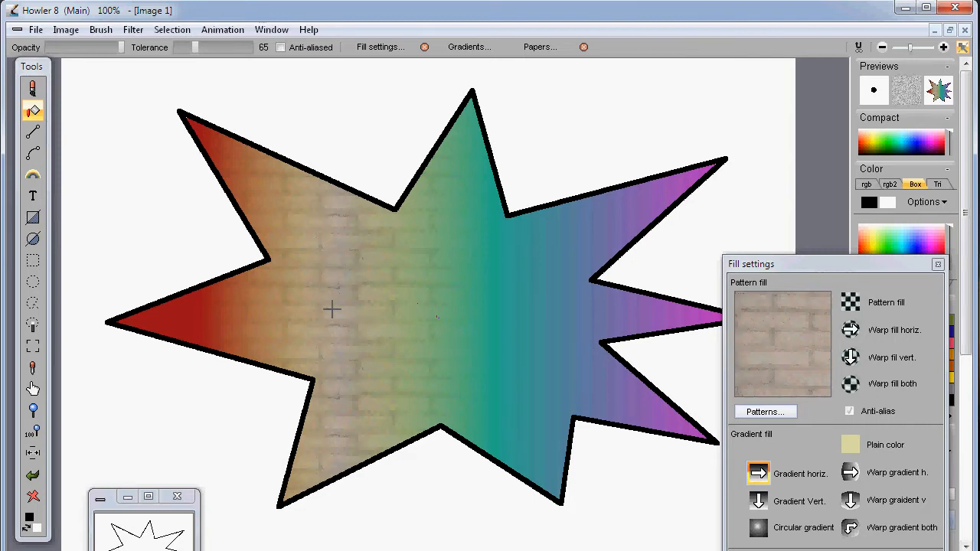
pyautogui.moveTo(856, 263); pyautogui.dragTo(719, 168)
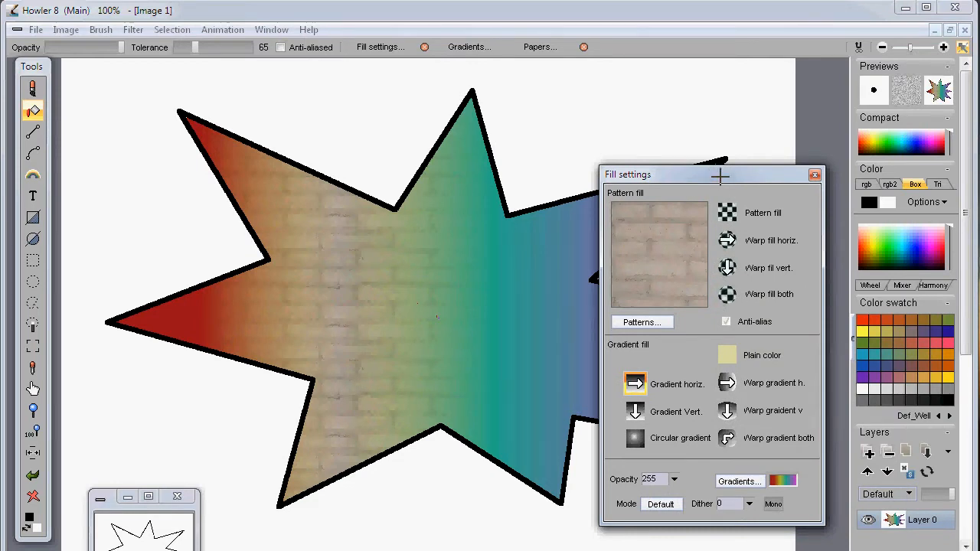
# Move the fill settings out of the way and restore the unfilled star outline.
pyautogui.moveTo(720, 177); pyautogui.dragTo(799, 185)
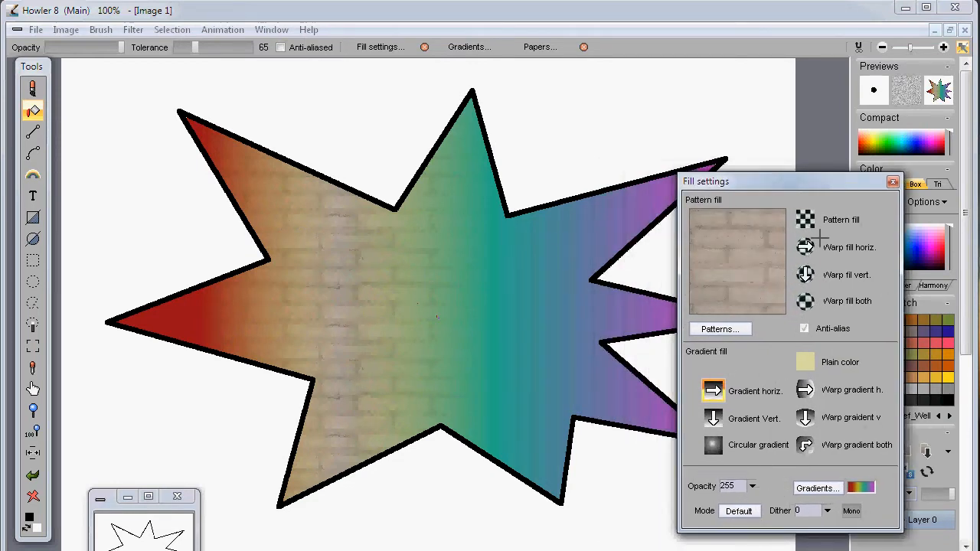
pyautogui.moveTo(798, 181); pyautogui.dragTo(709, 159)
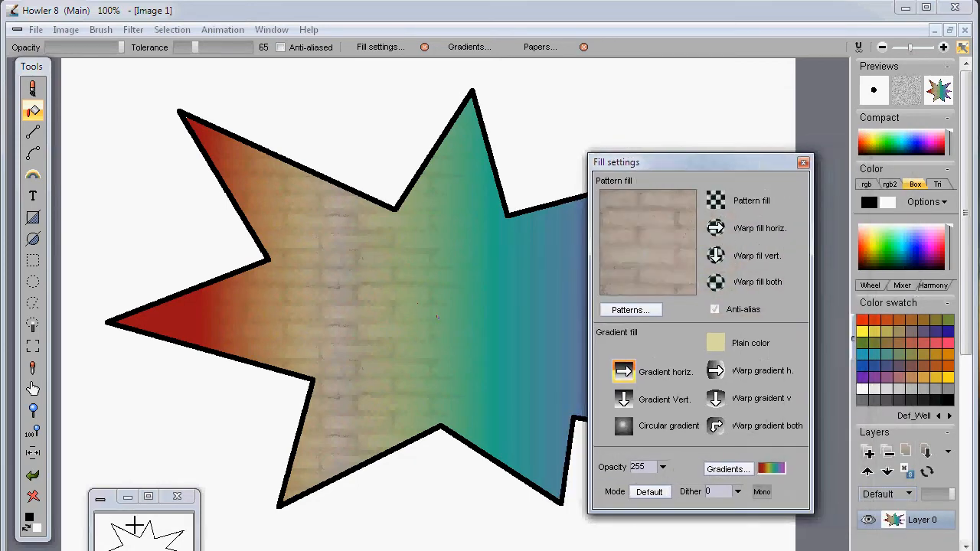
pyautogui.hotkey('ctrl', 'z')
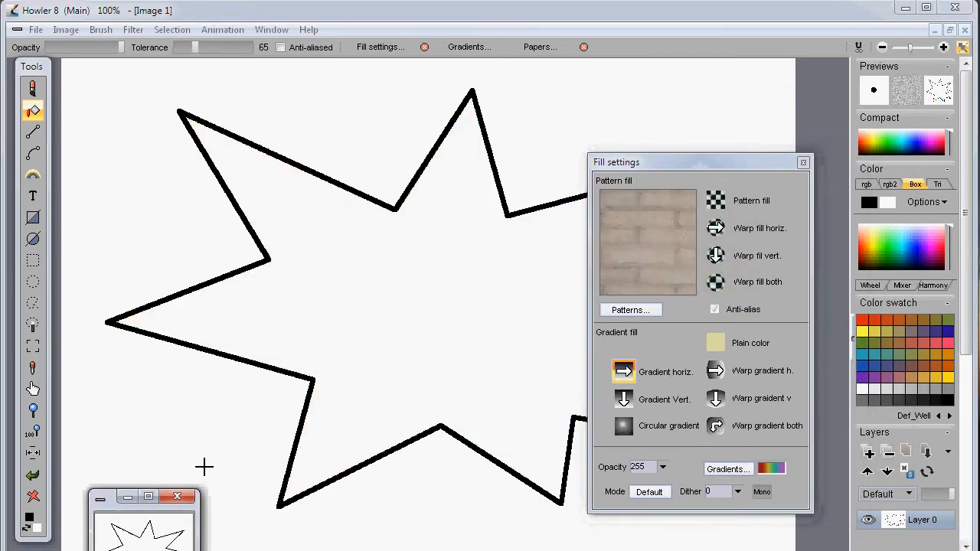
# Browse the gradient library and open the gradient sweep editor, placing it over the star's upper-left point.
pyautogui.click(467, 46)
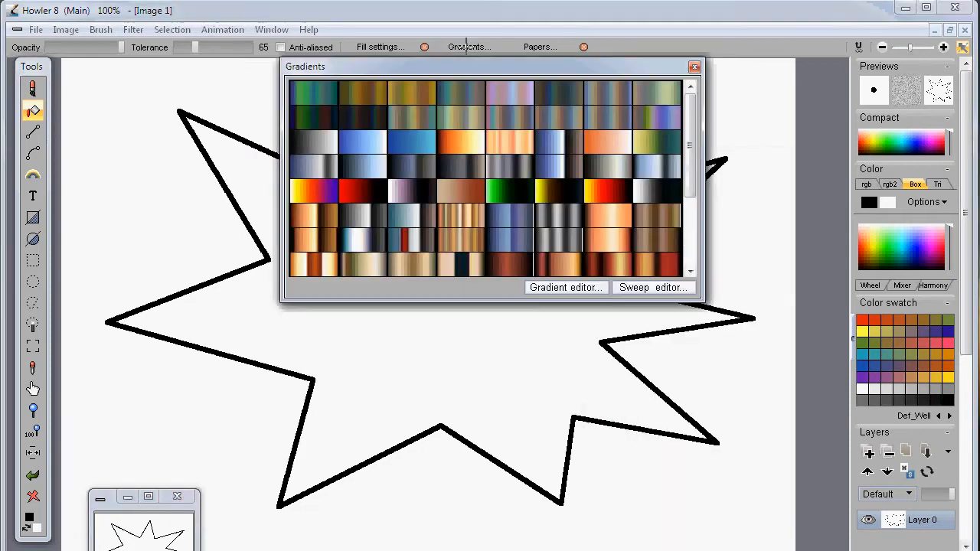
pyautogui.moveTo(689, 147); pyautogui.dragTo(684, 87)
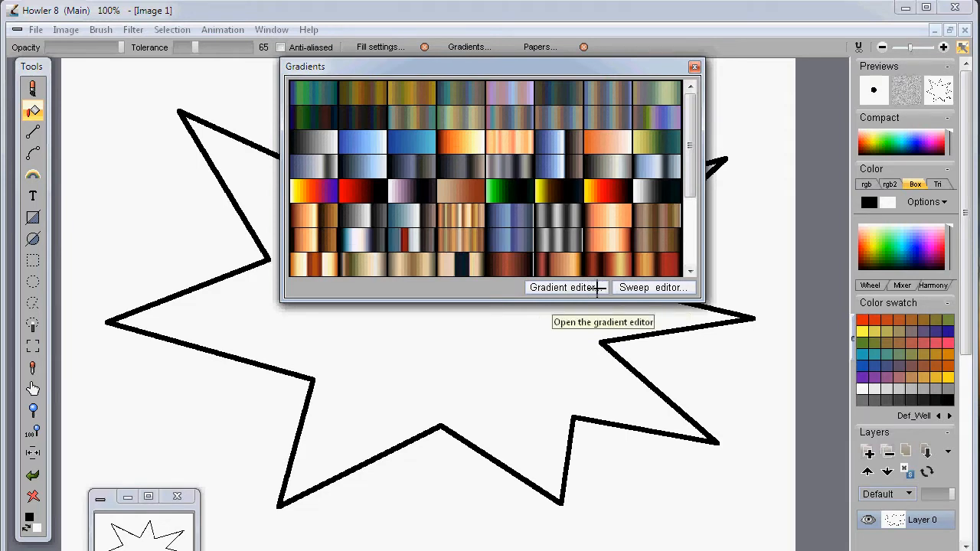
pyautogui.click(663, 288)
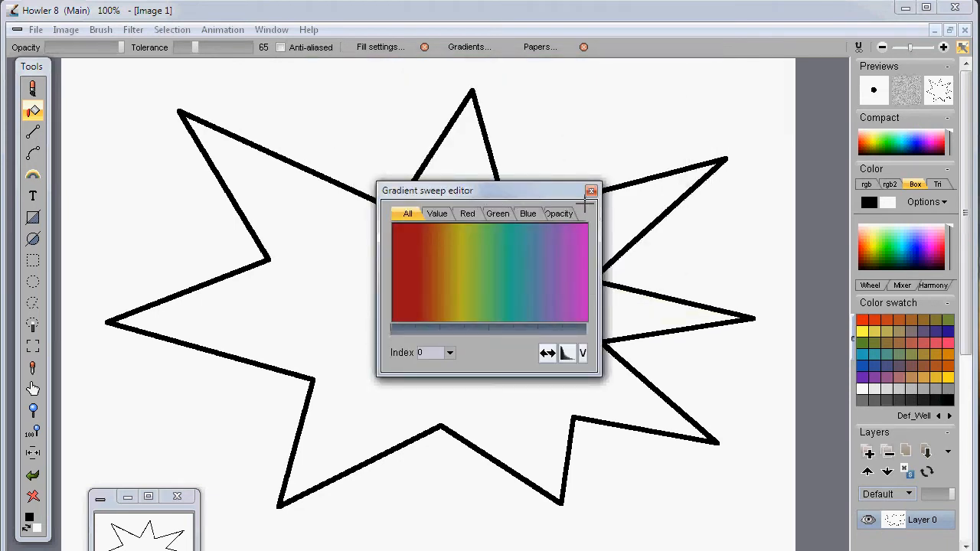
pyautogui.moveTo(574, 190); pyautogui.dragTo(296, 127)
# Open the gradient editor alongside the sweep editor and flood-fill the star with the current semi-transparent gradient.
pyautogui.click(263, 29)
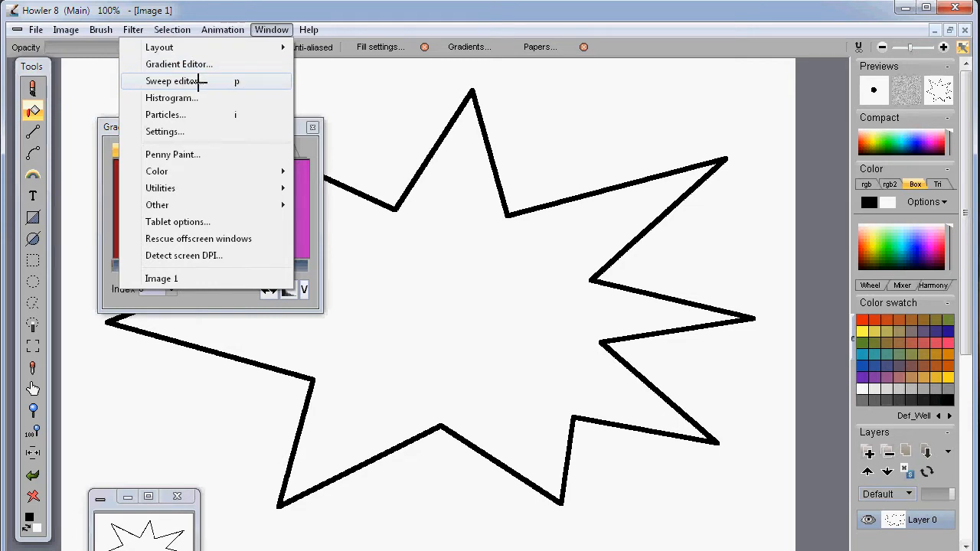
pyautogui.click(190, 64)
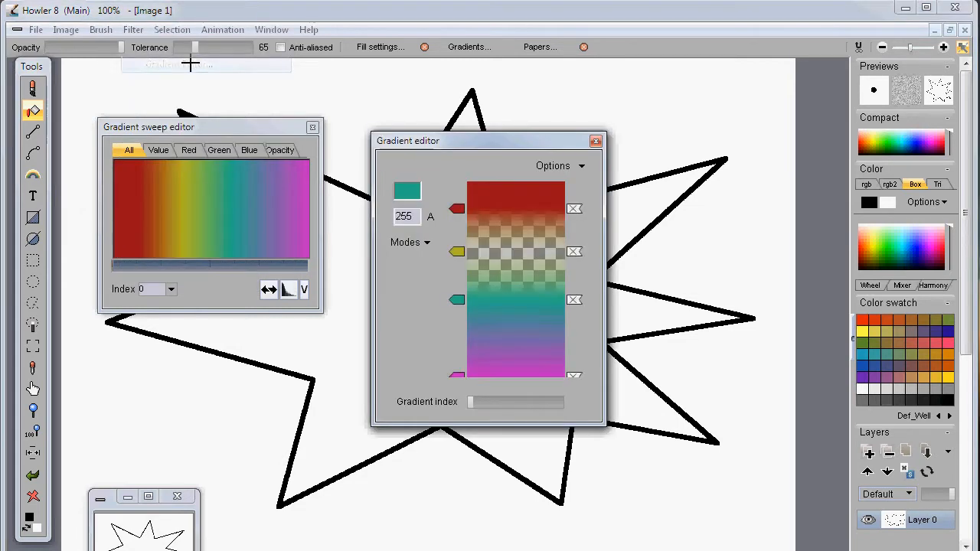
pyautogui.moveTo(464, 140); pyautogui.dragTo(581, 67)
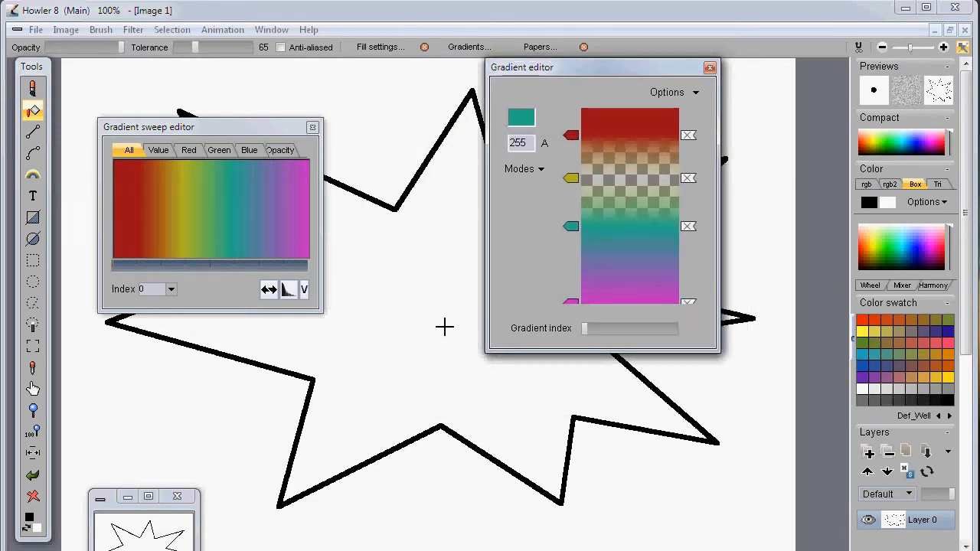
pyautogui.click(396, 312)
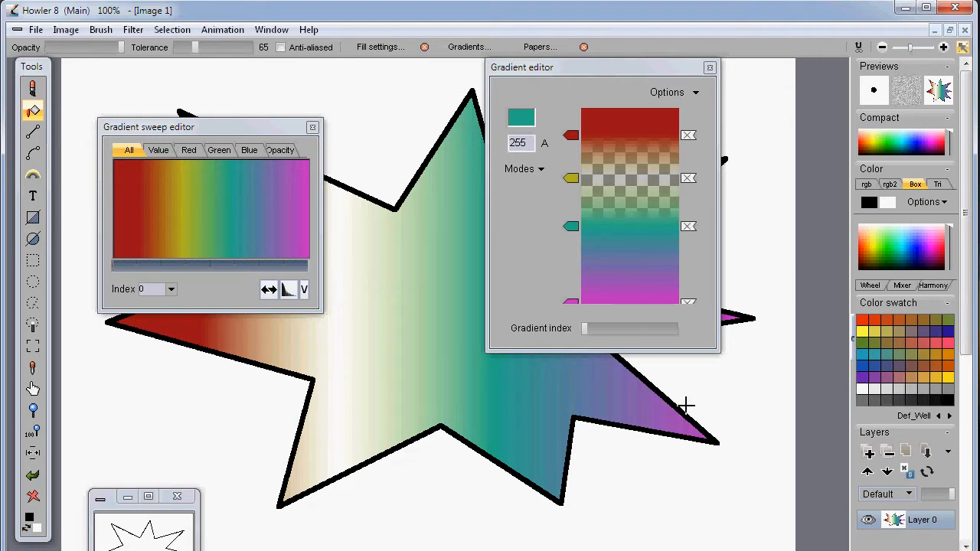
# Remove the transparent yellow stop from the gradient and shift the teal stop closer to the magenta one.
pyautogui.moveTo(629, 66); pyautogui.dragTo(673, 77)
pyautogui.moveTo(615, 146)
pyautogui.mouseDown()
pyautogui.moveTo(617, 158)
pyautogui.moveTo(615, 133)
pyautogui.mouseUp()
pyautogui.click(615, 190)
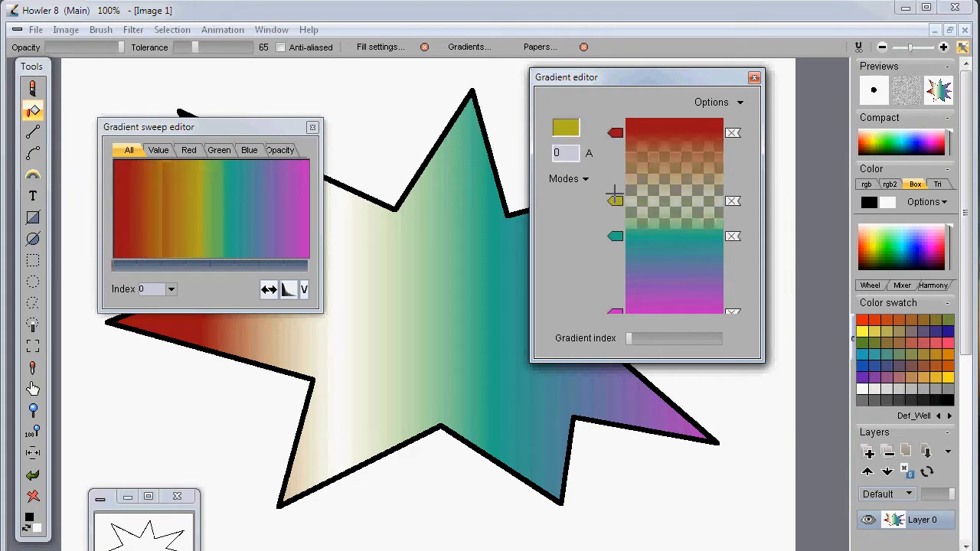
pyautogui.click(732, 189)
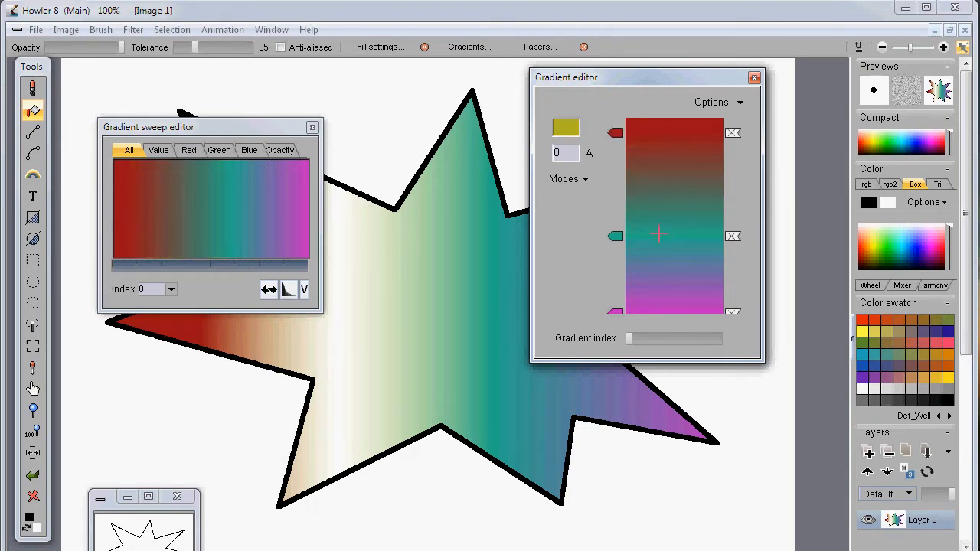
pyautogui.moveTo(617, 236); pyautogui.dragTo(617, 272)
# Add two stops between red and teal, move the one nearer red closer to it and recolour it olive green.
pyautogui.click(662, 203)
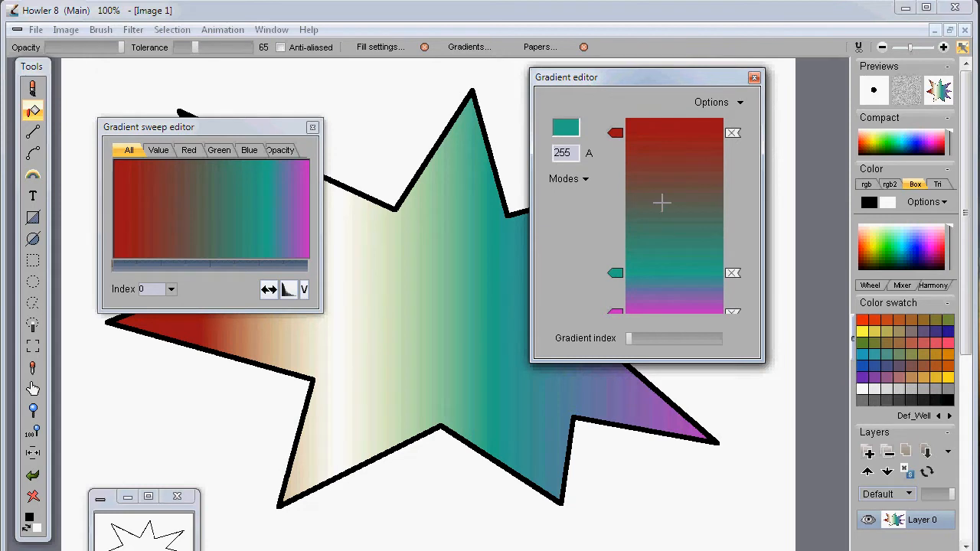
pyautogui.click(664, 231)
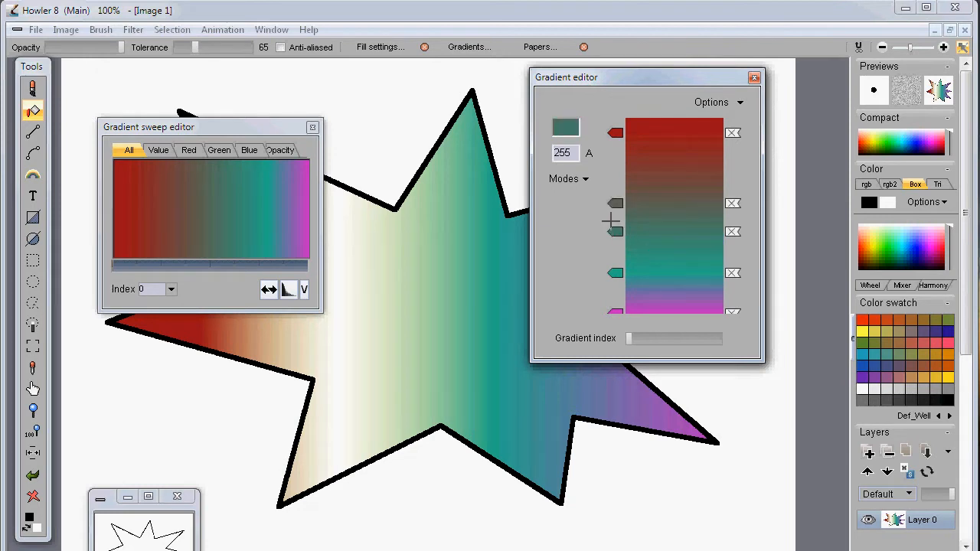
pyautogui.moveTo(616, 203); pyautogui.dragTo(617, 173)
pyautogui.click(562, 129)
pyautogui.click(658, 261)
pyautogui.click(766, 135)
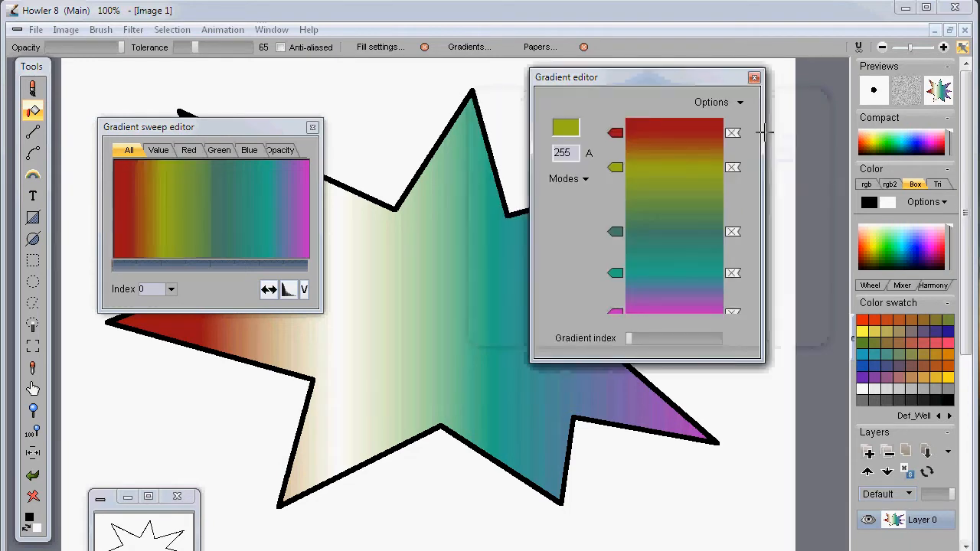
# Recolour the added stop next to teal to brown and shift it slightly towards the olive stop.
pyautogui.click(615, 230)
pyautogui.click(566, 128)
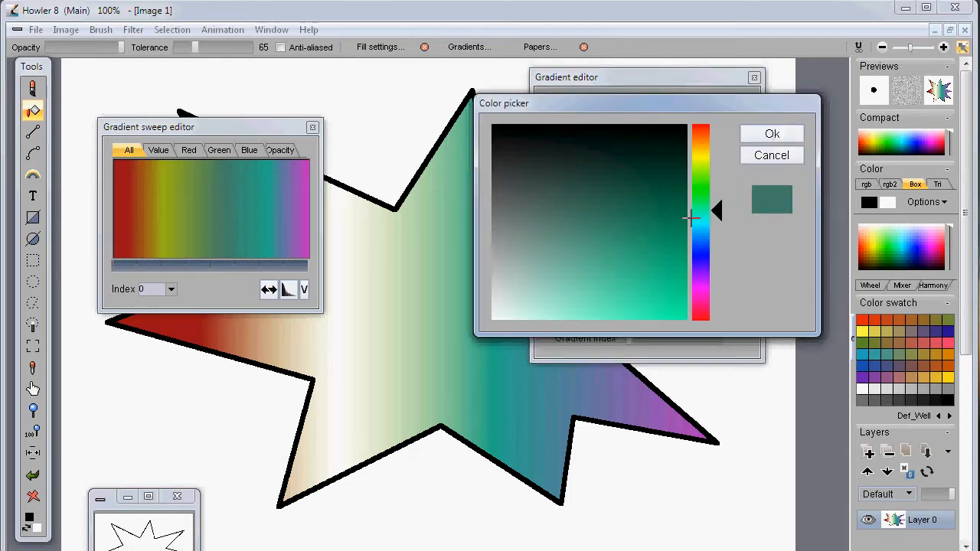
pyautogui.click(697, 140)
pyautogui.click(762, 134)
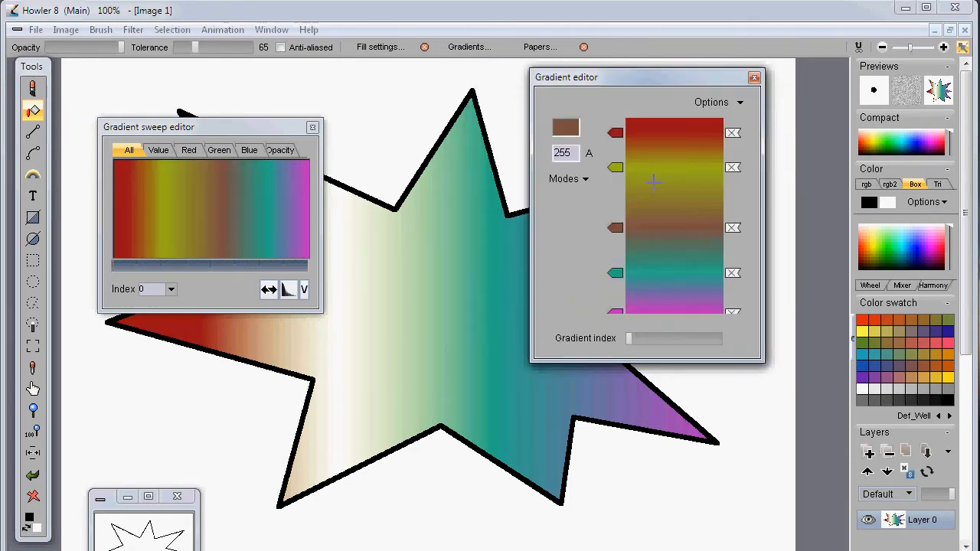
pyautogui.moveTo(623, 221); pyautogui.dragTo(617, 222)
# Set the gradient to cubic interpolation and reposition the olive, brown and teal stops for a more even spread.
pyautogui.click(576, 178)
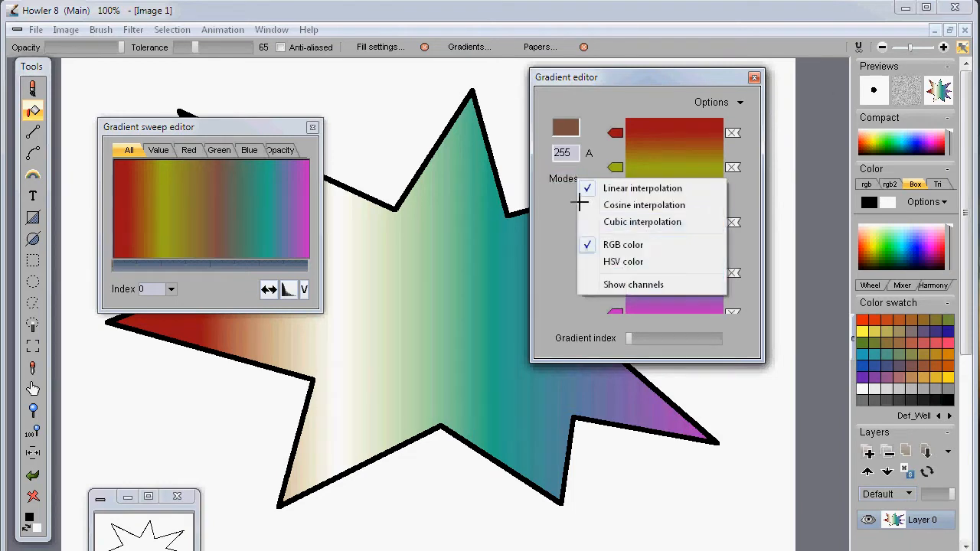
pyautogui.click(613, 222)
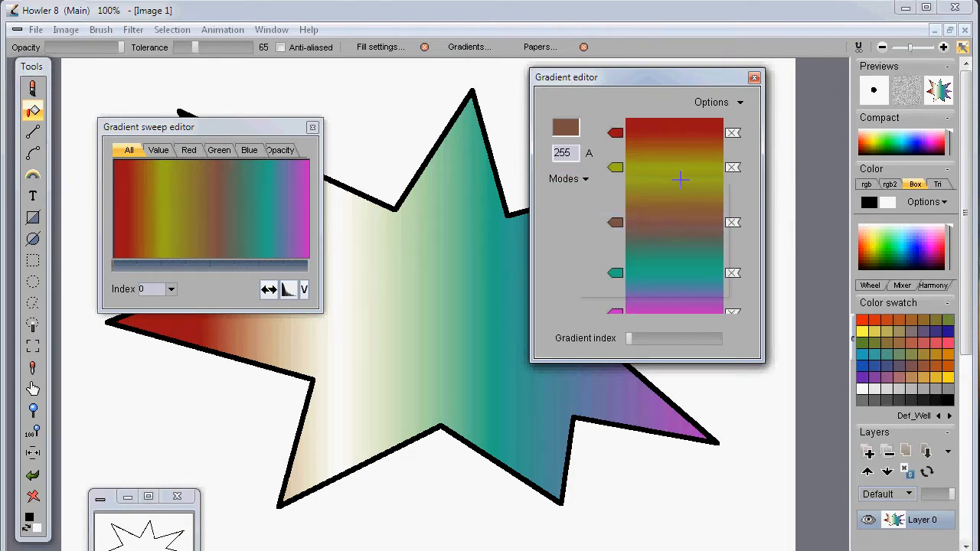
pyautogui.click(617, 167)
pyautogui.moveTo(618, 167); pyautogui.dragTo(617, 185)
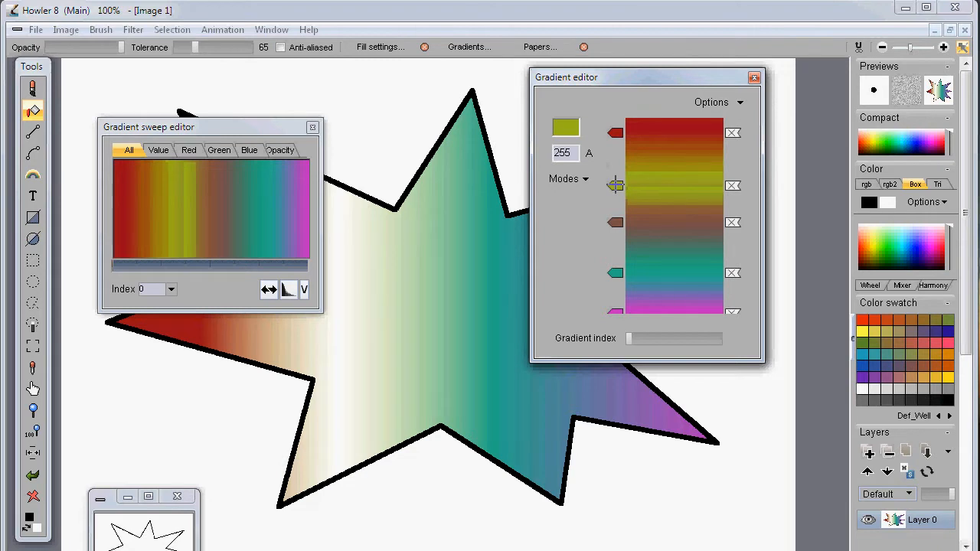
pyautogui.click(616, 222)
pyautogui.moveTo(616, 222); pyautogui.dragTo(617, 233)
pyautogui.click(615, 273)
pyautogui.moveTo(616, 273); pyautogui.dragTo(616, 263)
pyautogui.click(615, 311)
pyautogui.moveTo(615, 311)
pyautogui.mouseDown()
pyautogui.moveTo(619, 296)
pyautogui.moveTo(621, 314)
pyautogui.mouseUp()
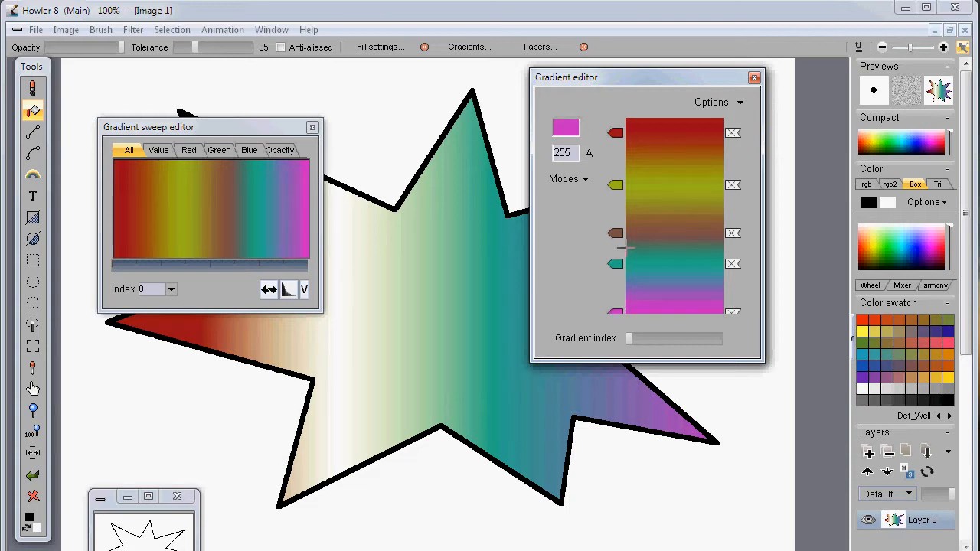
pyautogui.moveTo(616, 185); pyautogui.dragTo(615, 174)
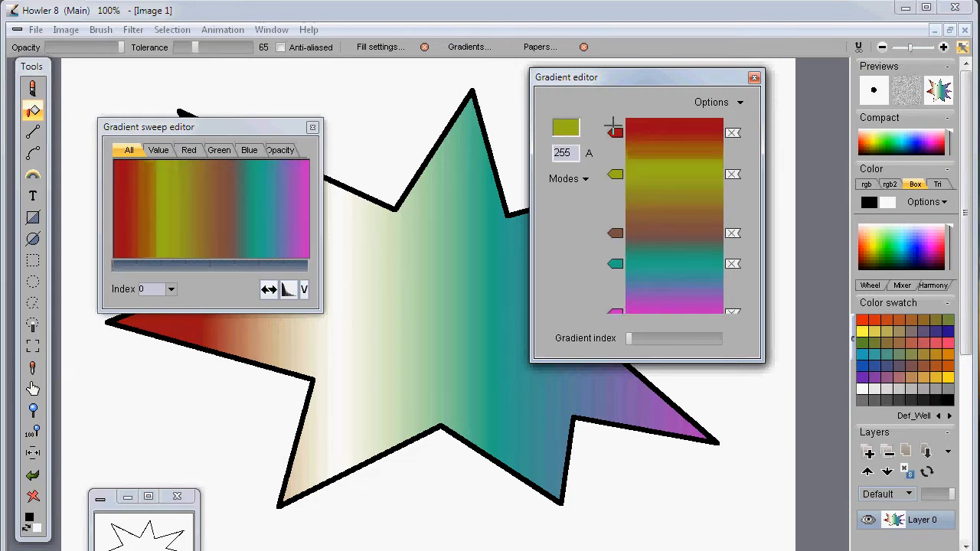
pyautogui.click(615, 132)
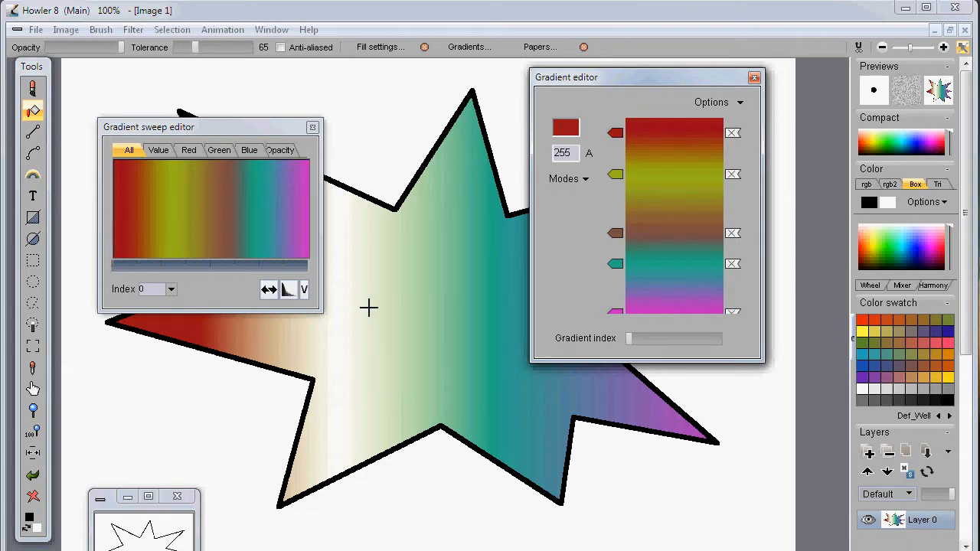
# Try flood-filling over the already filled star with the edited gradient at a tolerance of 65 and again at 181.
pyautogui.click(409, 299)
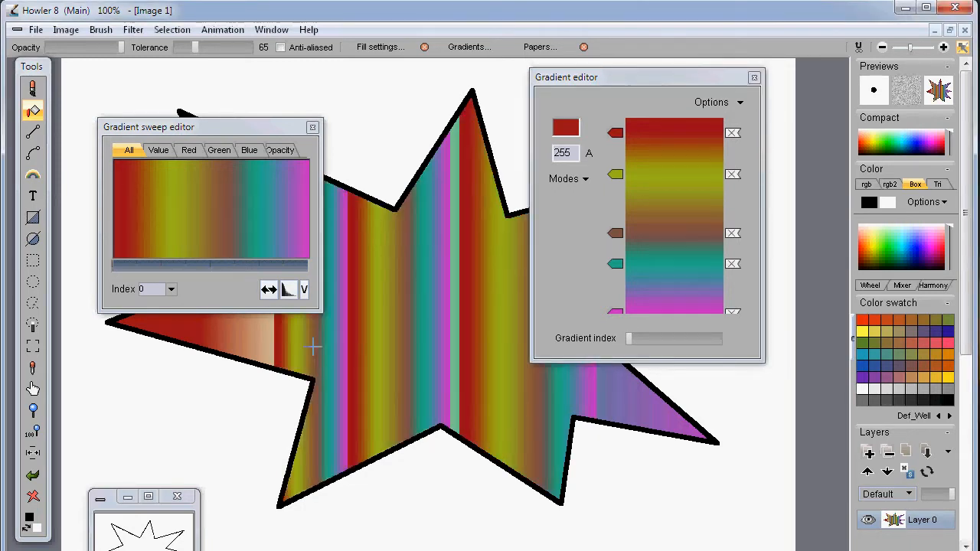
pyautogui.click(754, 77)
pyautogui.moveTo(204, 50); pyautogui.dragTo(233, 49)
pyautogui.click(437, 303)
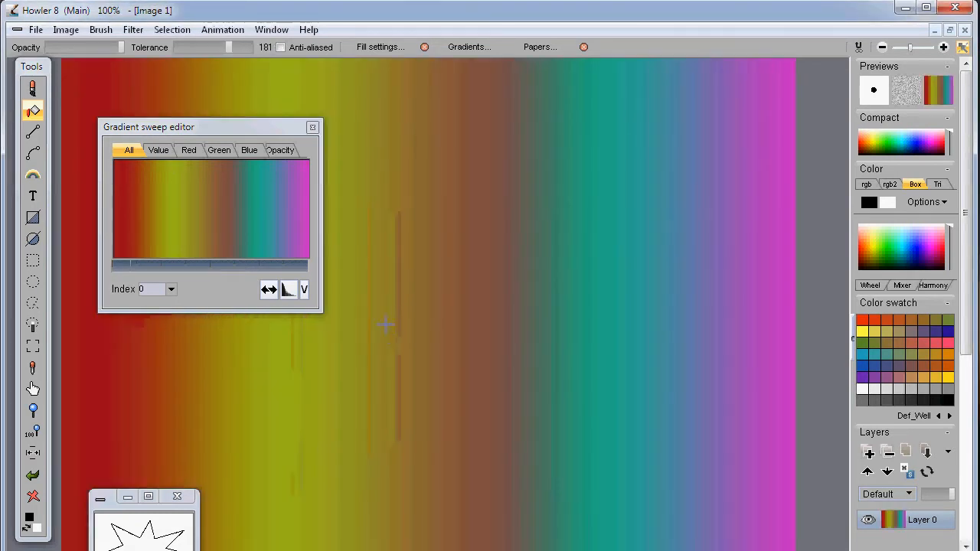
# Restore the unfilled star outline and flood-fill its interior with the edited gradient at a tolerance of 0.
pyautogui.hotkey('ctrl', 'z')
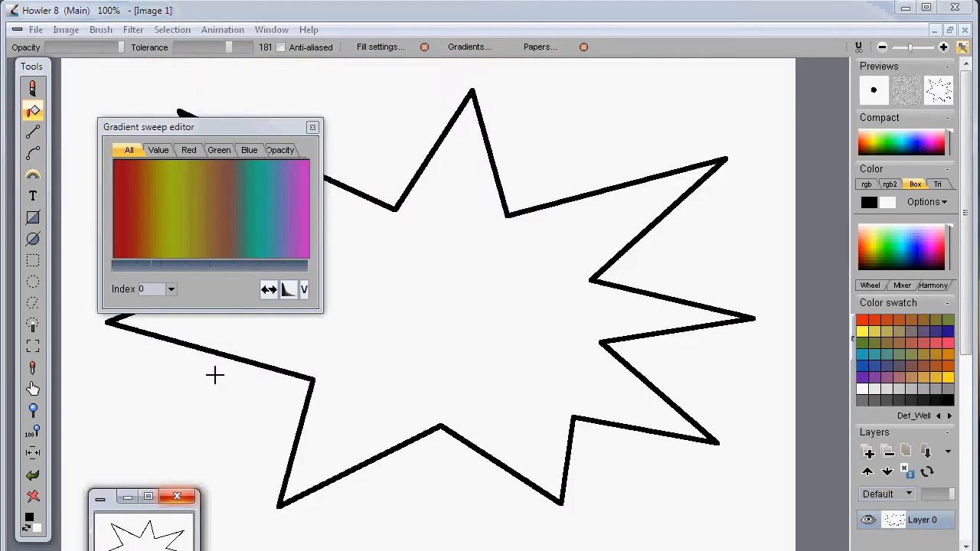
pyautogui.moveTo(230, 47); pyautogui.dragTo(176, 47)
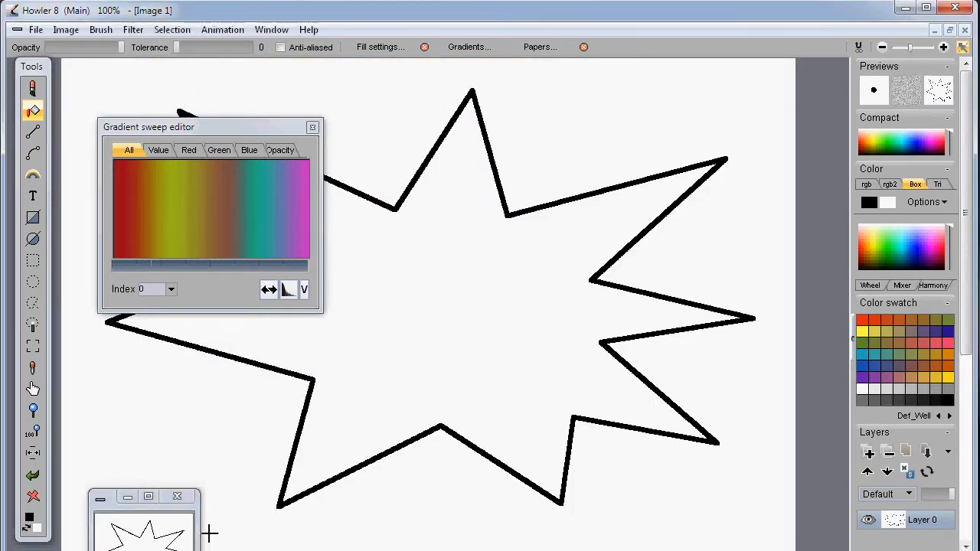
pyautogui.click(445, 294)
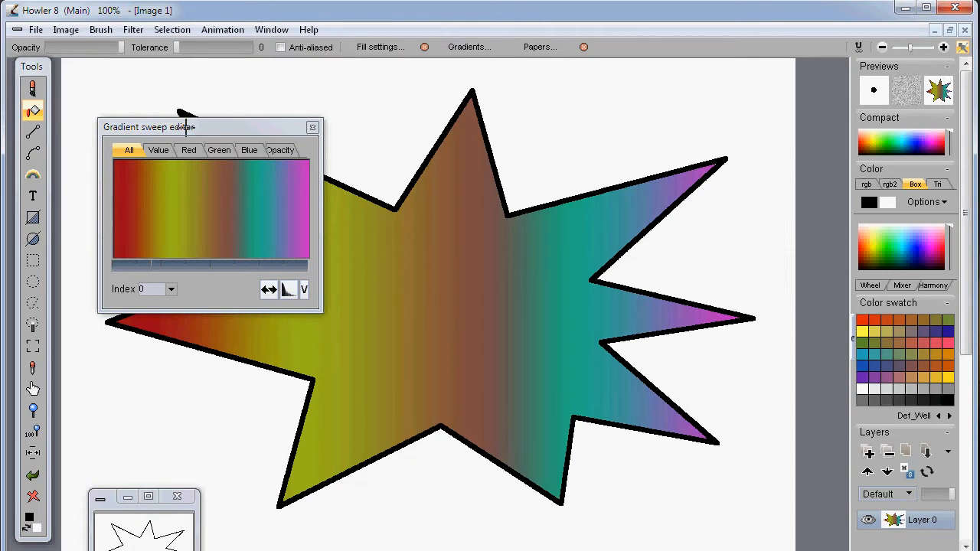
# Switch to the curve tool and close the gradient sweep editor.
pyautogui.moveTo(256, 125); pyautogui.dragTo(413, 216)
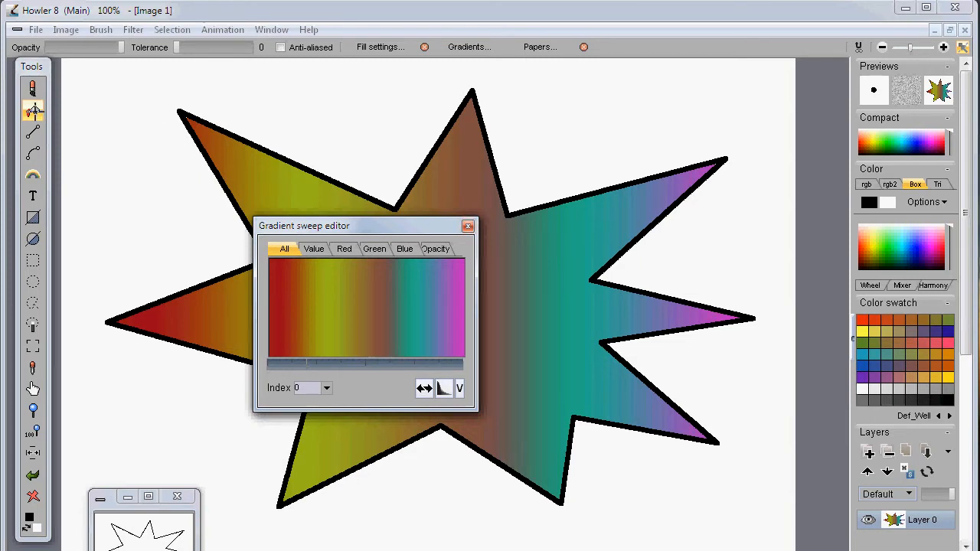
pyautogui.click(32, 150)
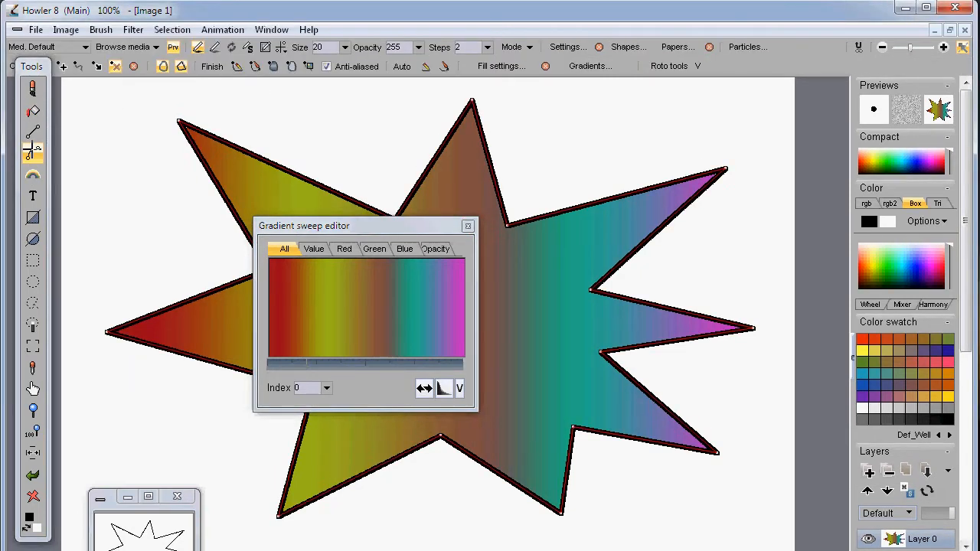
pyautogui.click(467, 226)
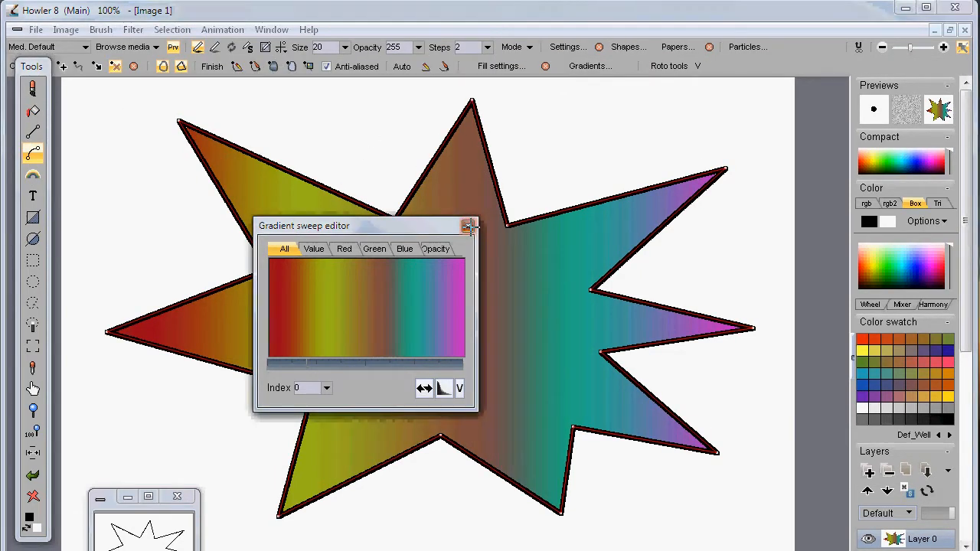
# Enable particles for the freehand brush with the Line style and paint gradient-coloured particle strokes across the star.
pyautogui.click(39, 86)
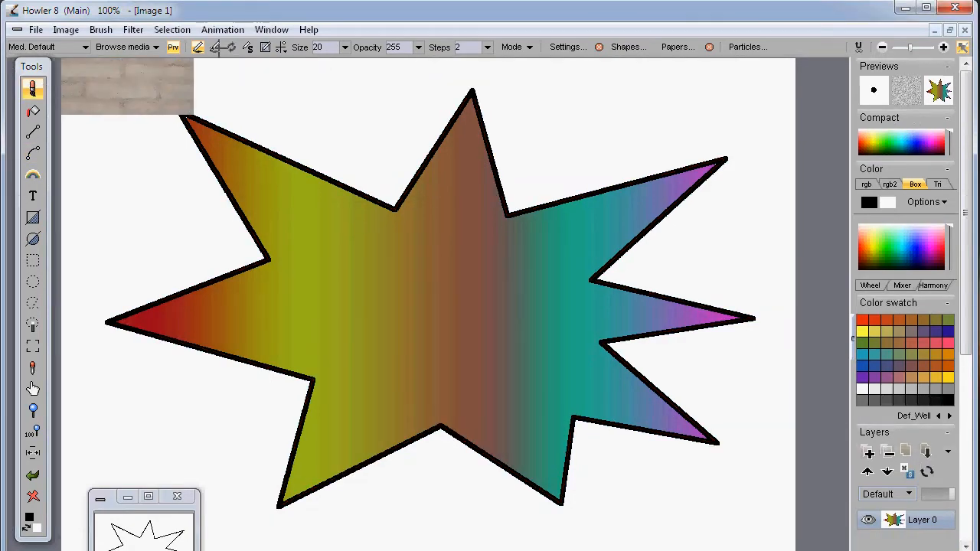
pyautogui.click(748, 47)
pyautogui.moveTo(711, 67); pyautogui.dragTo(764, 79)
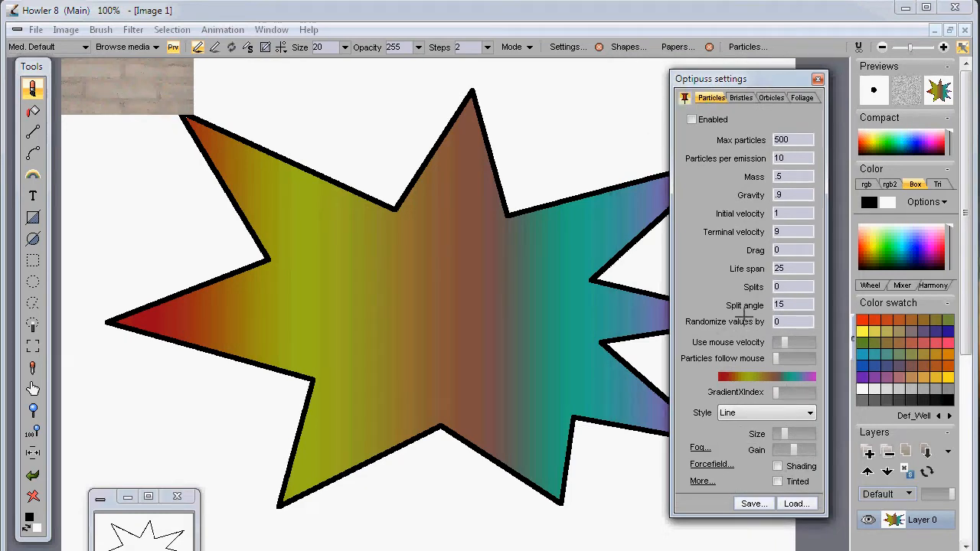
pyautogui.click(692, 119)
pyautogui.moveTo(496, 335)
pyautogui.mouseDown()
pyautogui.moveTo(388, 147)
pyautogui.moveTo(115, 268)
pyautogui.moveTo(429, 398)
pyautogui.moveTo(213, 396)
pyautogui.moveTo(457, 361)
pyautogui.moveTo(490, 229)
pyautogui.moveTo(398, 199)
pyautogui.mouseUp()
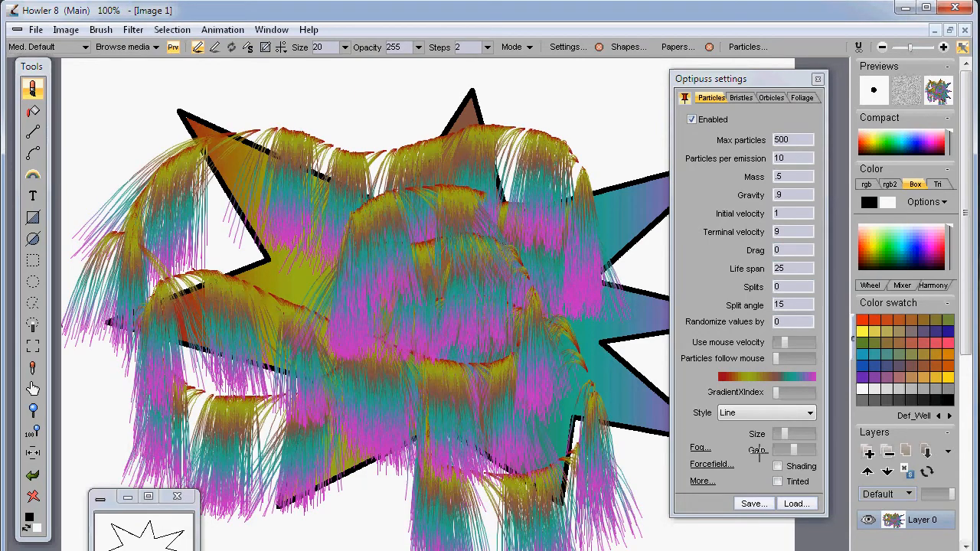
pyautogui.moveTo(779, 393); pyautogui.dragTo(758, 399)
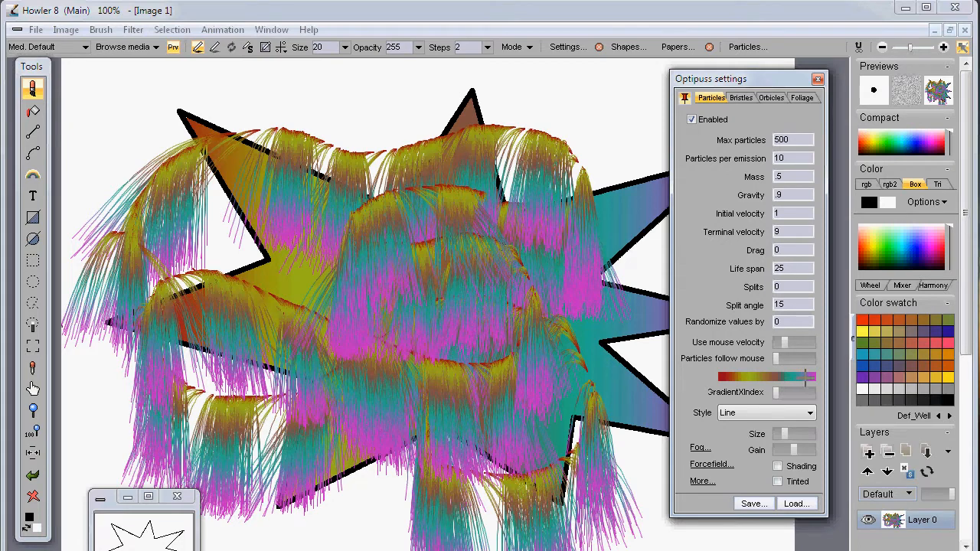
# Check the particle gradient in the gradient sweep editor, close it, and load the Grass.opt particle preset.
pyautogui.click(764, 376)
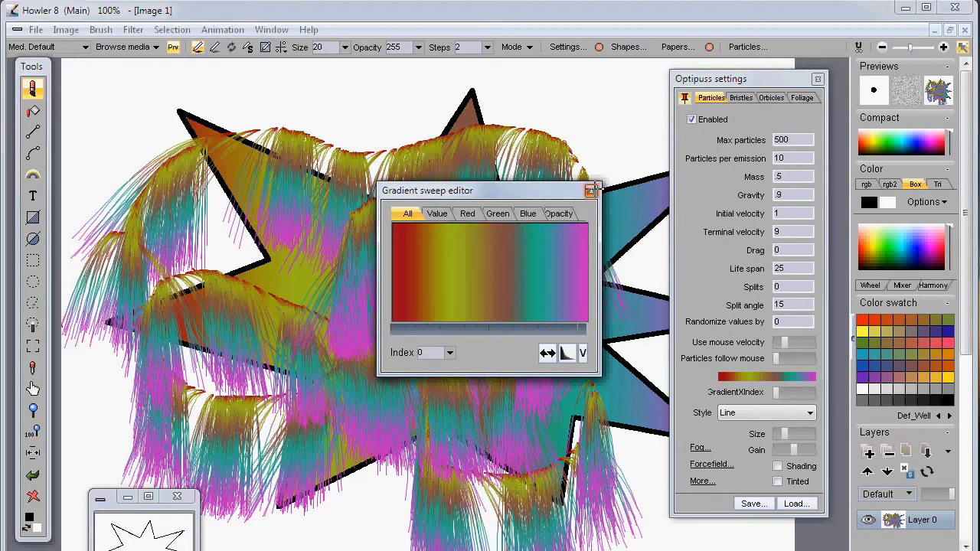
pyautogui.click(592, 191)
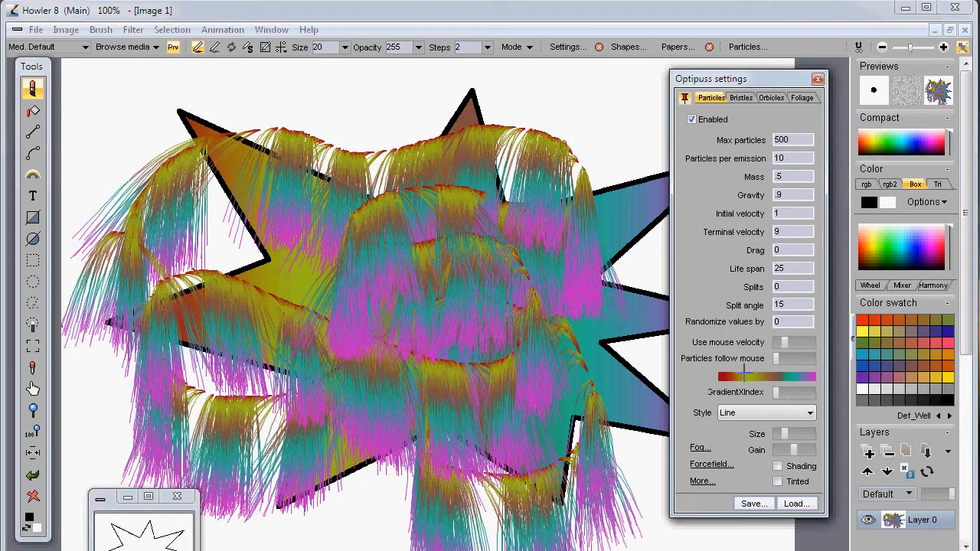
pyautogui.click(797, 503)
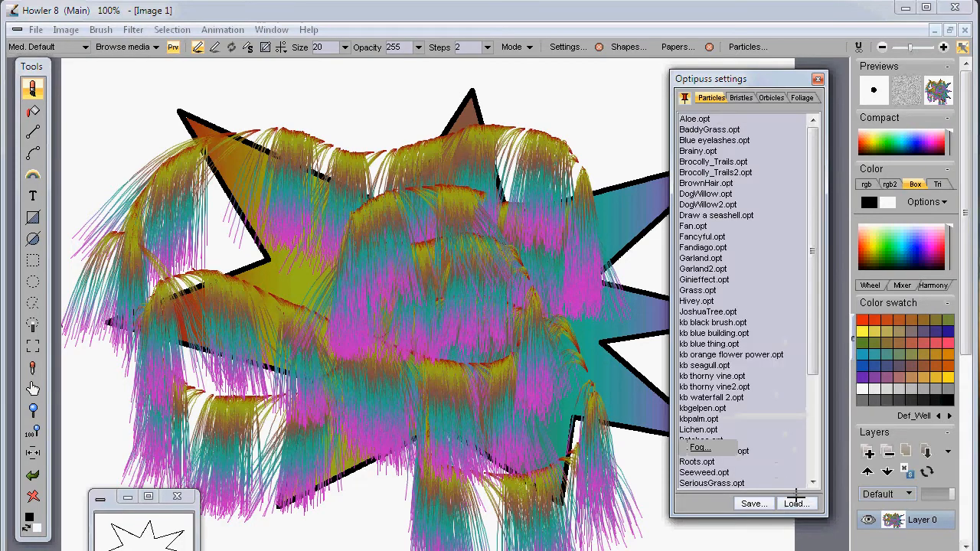
pyautogui.click(699, 291)
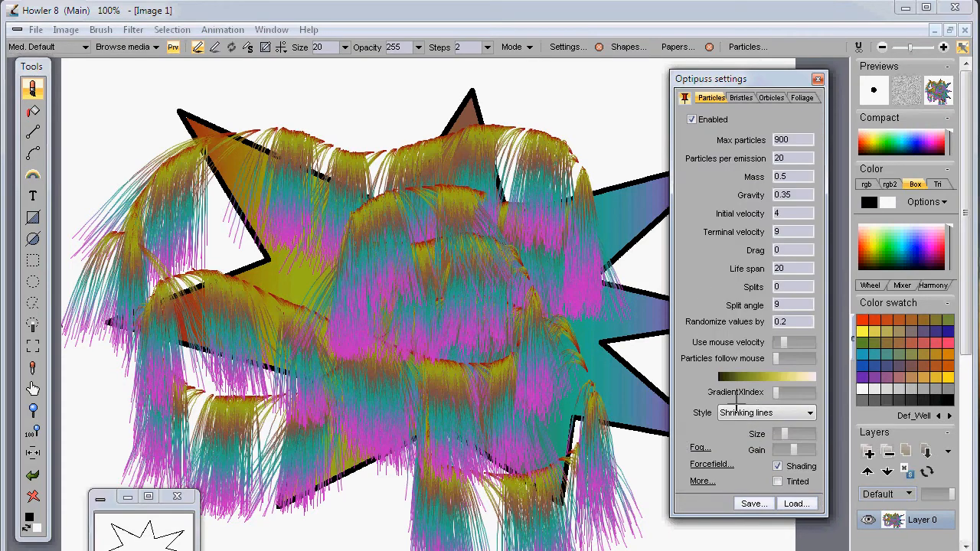
# Open the Grass preset's gradient in the gradient sweep editor and set its index to 5.
pyautogui.moveTo(774, 392)
pyautogui.mouseDown()
pyautogui.moveTo(807, 392)
pyautogui.moveTo(760, 392)
pyautogui.mouseUp()
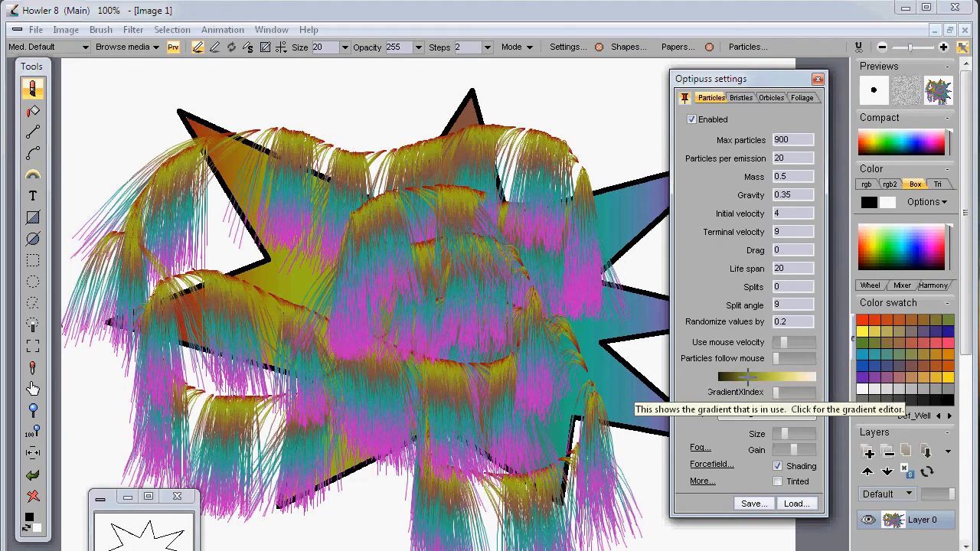
pyautogui.click(745, 377)
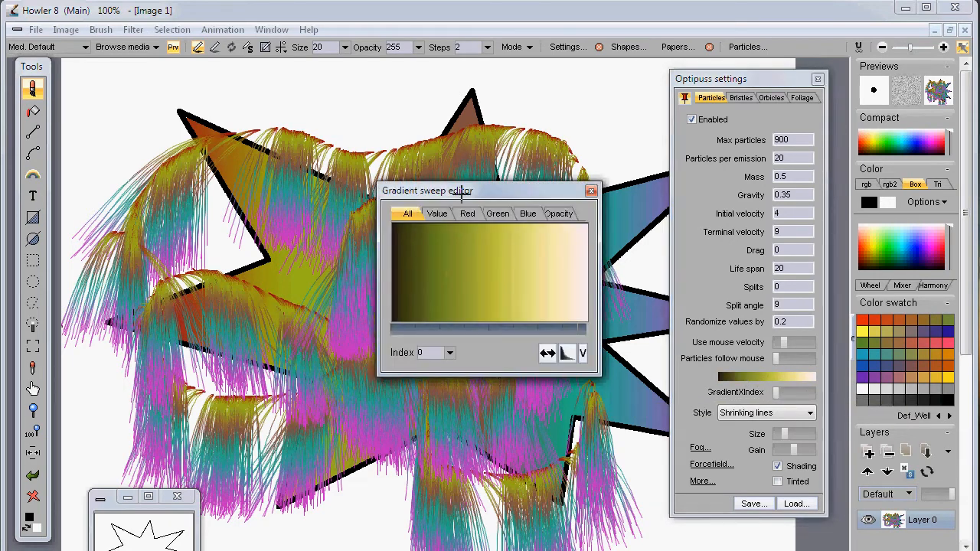
pyautogui.moveTo(455, 184); pyautogui.dragTo(329, 165)
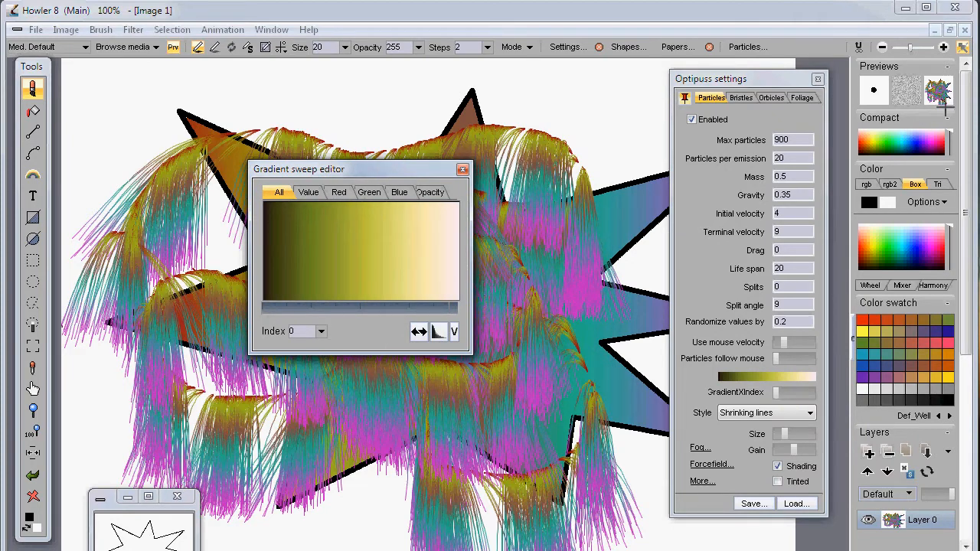
pyautogui.moveTo(376, 169); pyautogui.dragTo(276, 142)
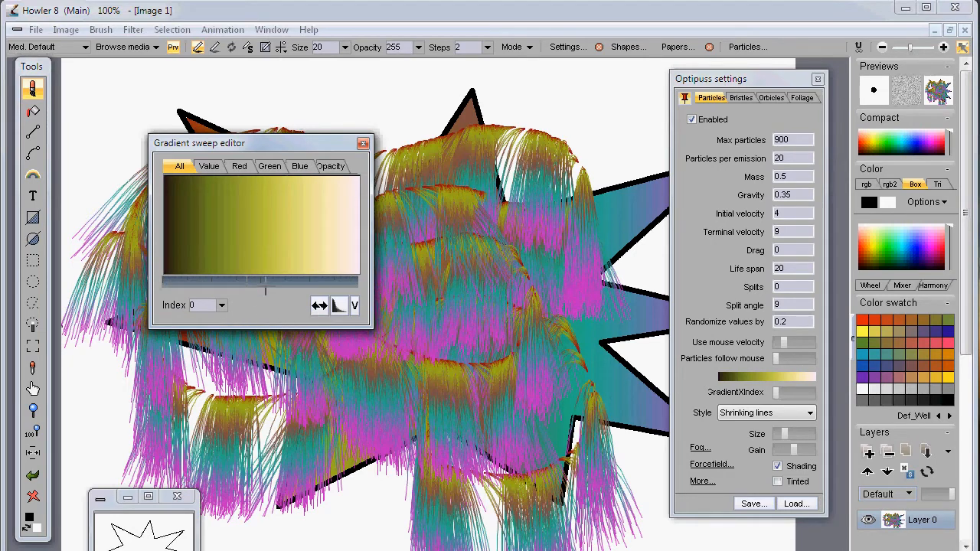
pyautogui.click(221, 305)
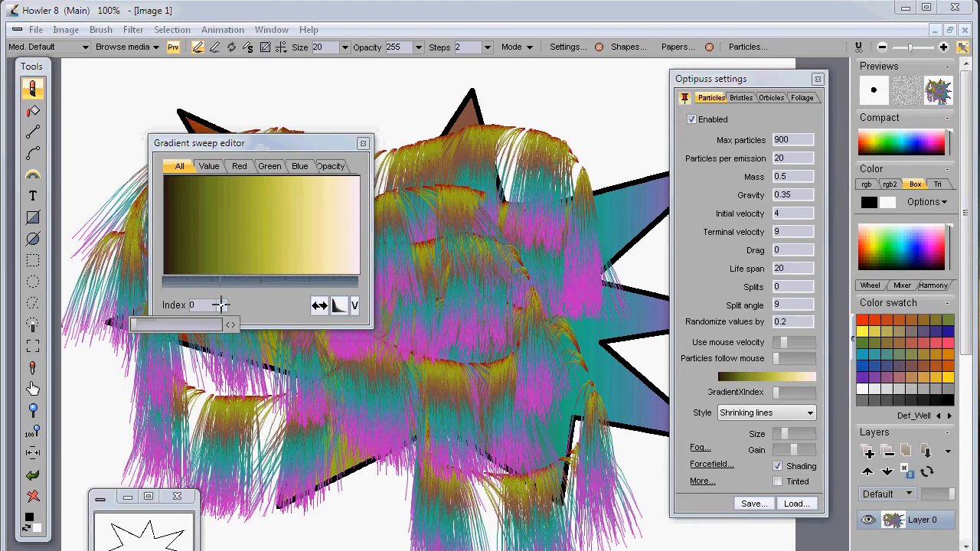
pyautogui.moveTo(134, 324); pyautogui.dragTo(197, 324)
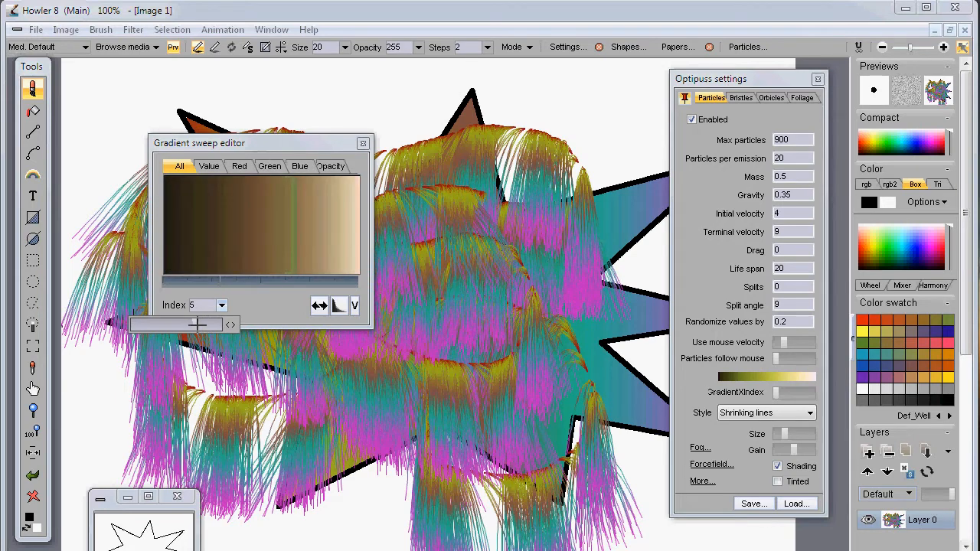
pyautogui.click(324, 293)
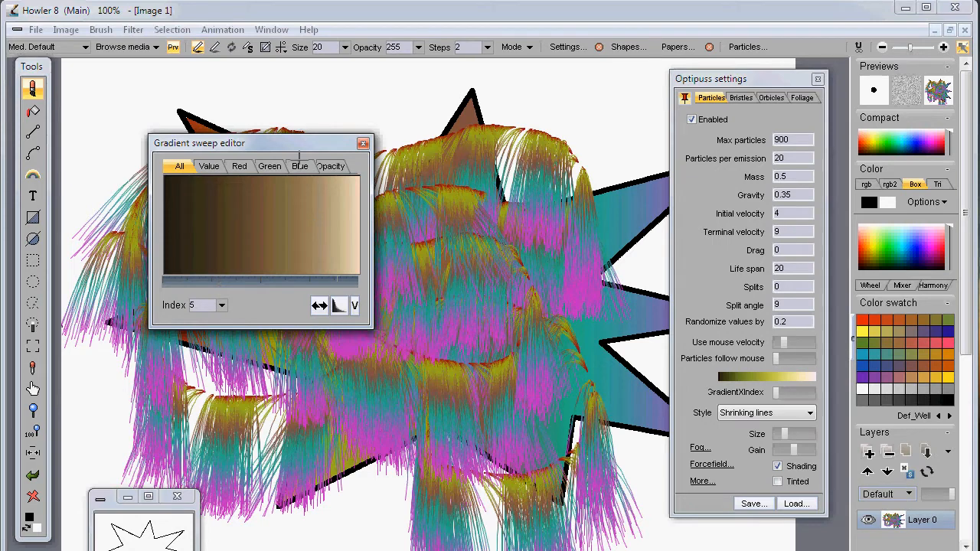
# Move the gradient sweep editor to the canvas's upper corner and switch the gradient to linear interpolation.
pyautogui.moveTo(287, 139); pyautogui.dragTo(228, 73)
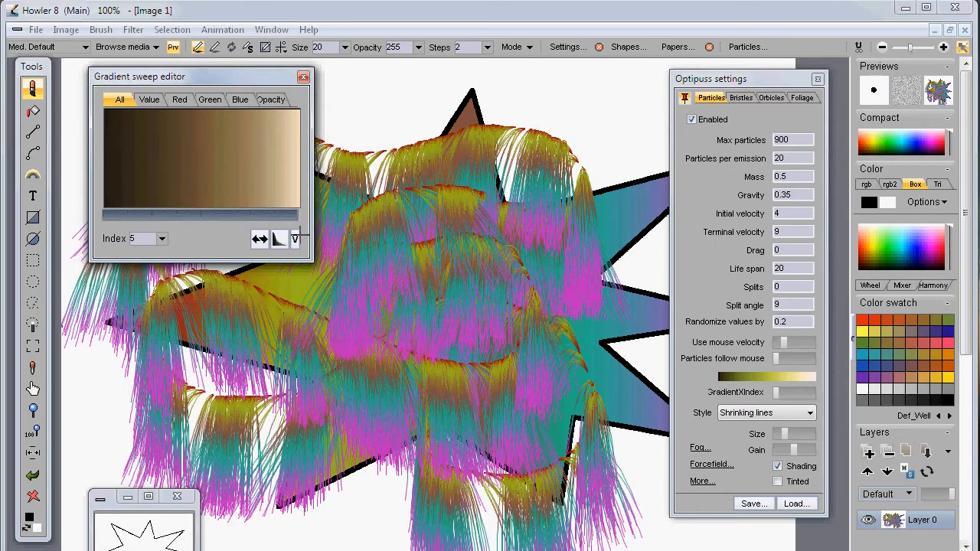
pyautogui.click(294, 238)
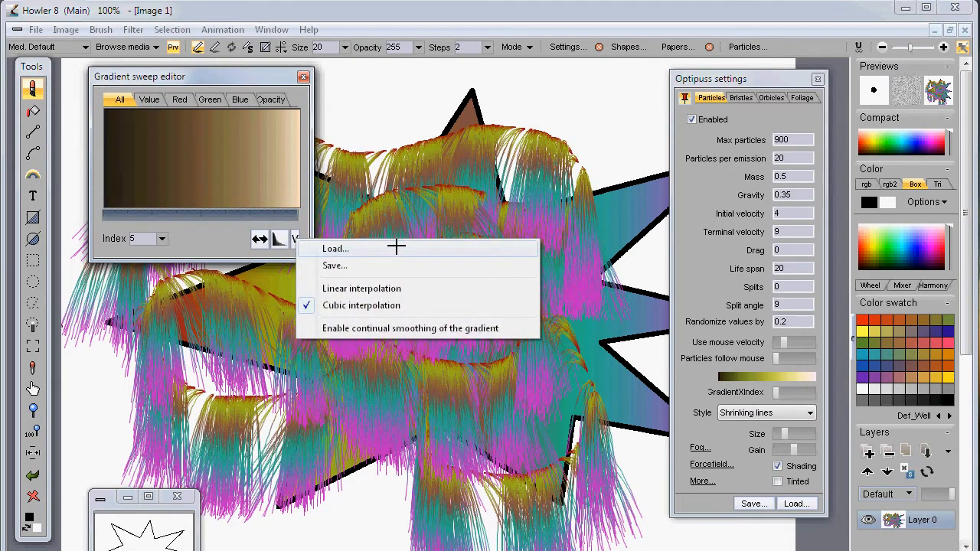
pyautogui.click(349, 290)
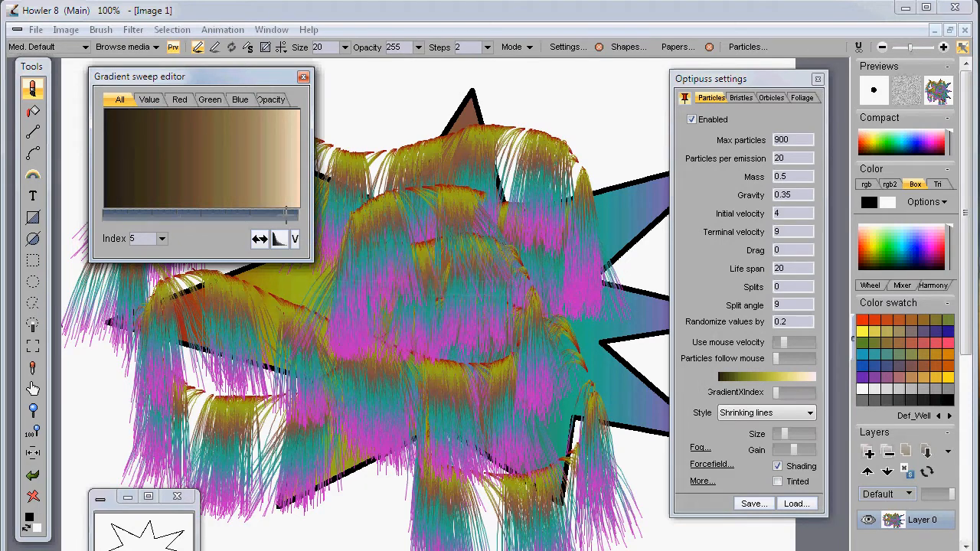
# Paint grass particle strokes across the star, slightly raising GradientXIndex between strokes.
pyautogui.moveTo(387, 334)
pyautogui.mouseDown()
pyautogui.moveTo(360, 345)
pyautogui.moveTo(598, 199)
pyautogui.moveTo(367, 367)
pyautogui.moveTo(406, 400)
pyautogui.moveTo(367, 397)
pyautogui.mouseUp()
pyautogui.moveTo(777, 393); pyautogui.dragTo(789, 392)
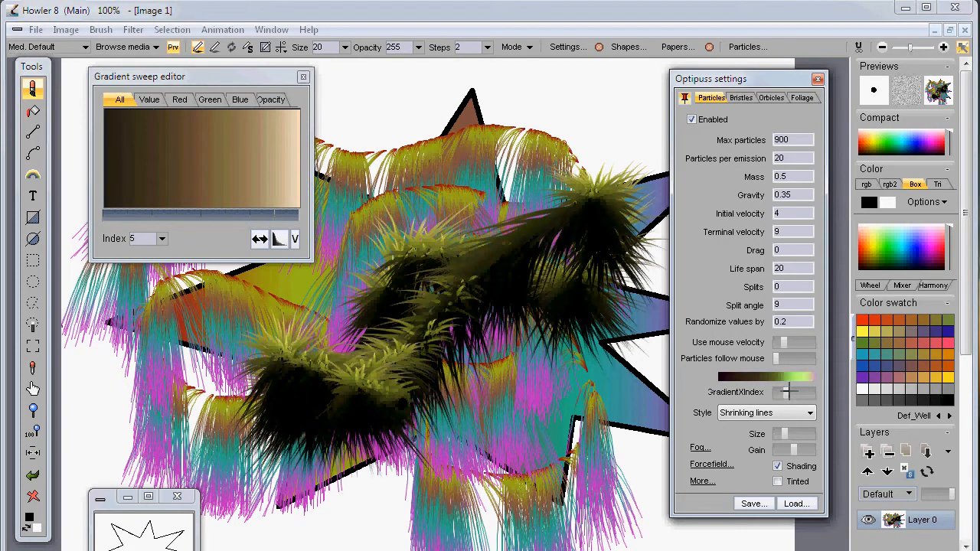
pyautogui.moveTo(457, 177); pyautogui.dragTo(438, 350)
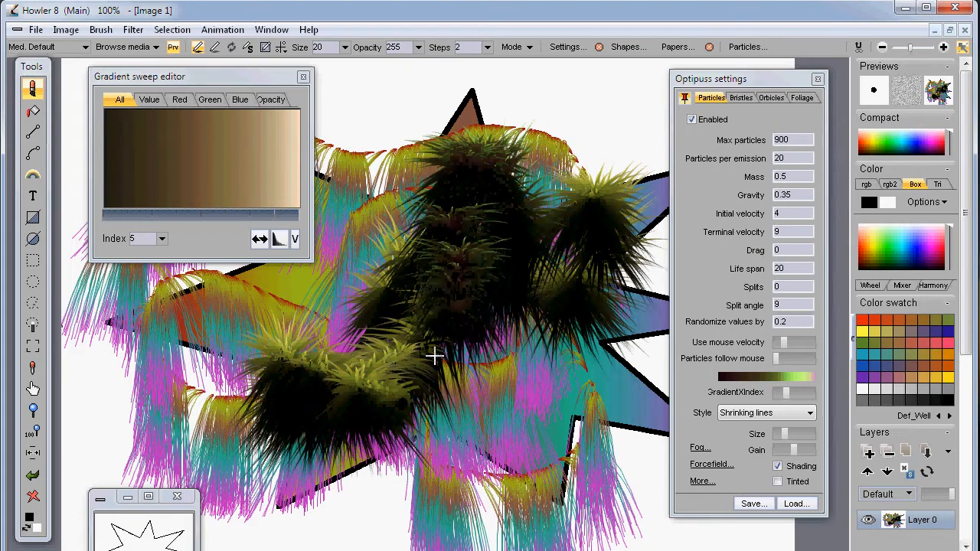
# Raise GradientXIndex to its maximum, set the gradient editor's index to 7, and paint more grass strokes across the star.
pyautogui.moveTo(787, 392); pyautogui.dragTo(812, 392)
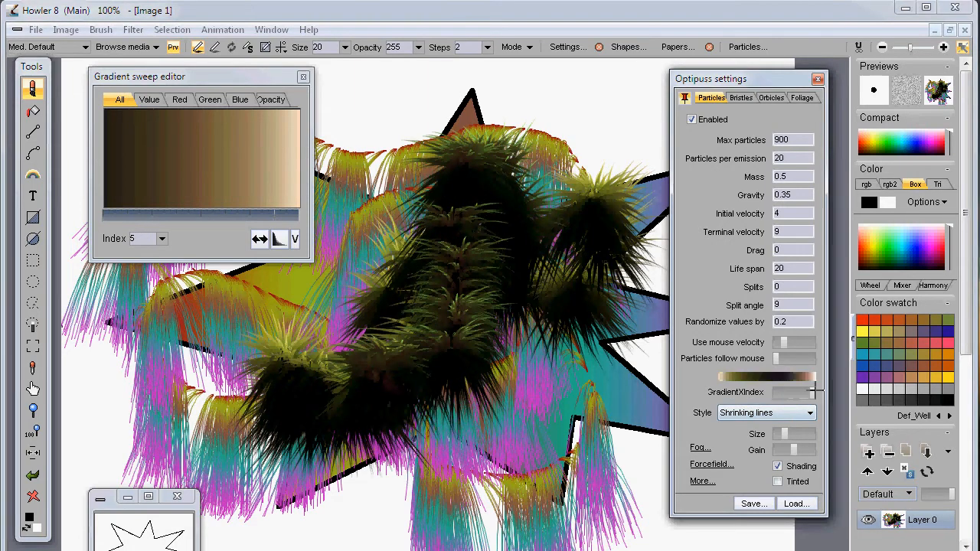
pyautogui.click(161, 238)
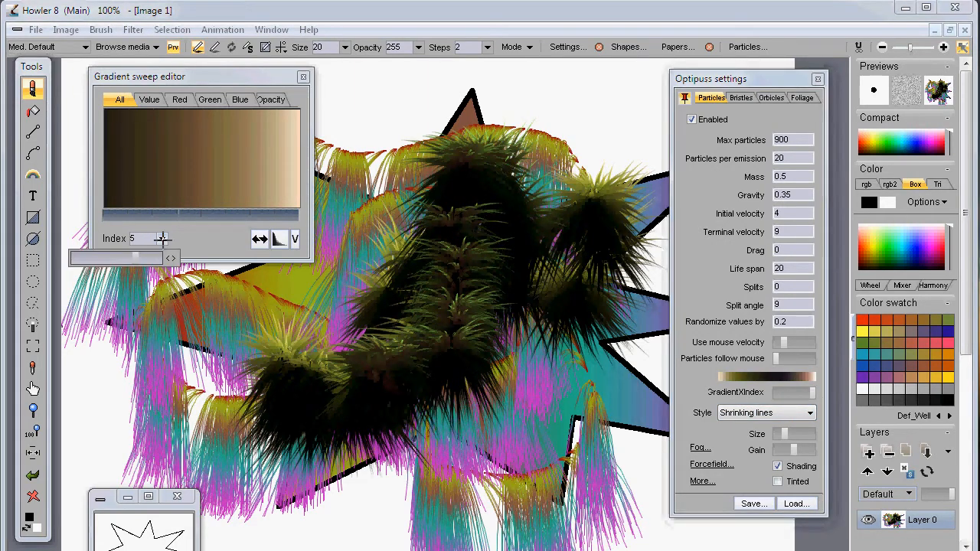
pyautogui.moveTo(159, 257); pyautogui.dragTo(165, 258)
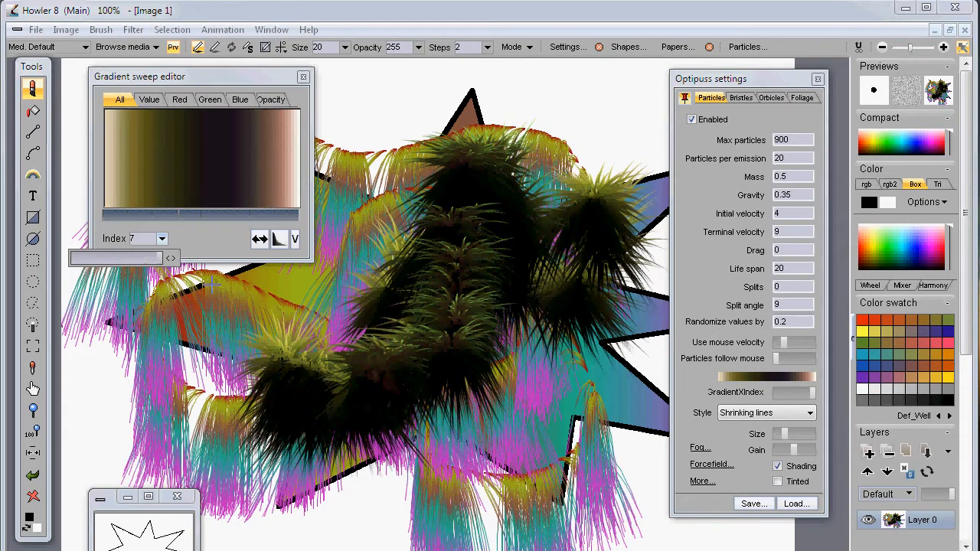
pyautogui.moveTo(473, 343)
pyautogui.mouseDown()
pyautogui.moveTo(389, 312)
pyautogui.moveTo(303, 458)
pyautogui.mouseUp()
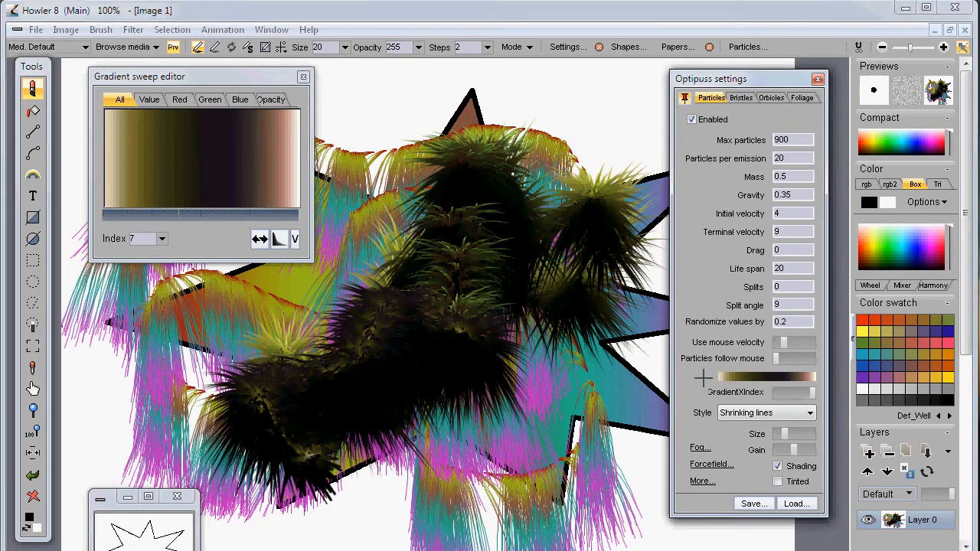
pyautogui.moveTo(477, 279)
pyautogui.mouseDown()
pyautogui.moveTo(526, 220)
pyautogui.moveTo(484, 369)
pyautogui.moveTo(500, 484)
pyautogui.mouseUp()
# Turn off particle shading and paint unshaded grass strokes over the star's centre.
pyautogui.click(778, 466)
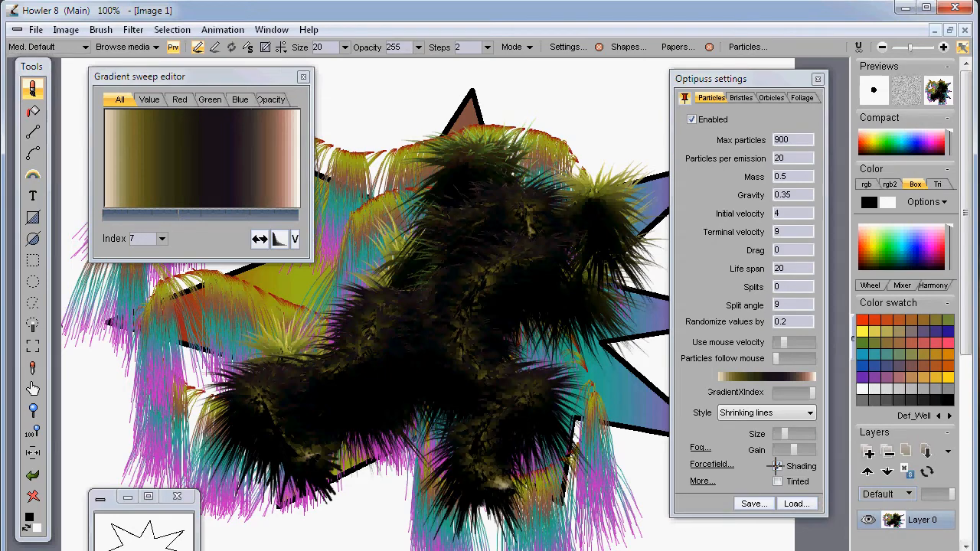
pyautogui.moveTo(444, 334)
pyautogui.mouseDown()
pyautogui.moveTo(586, 370)
pyautogui.moveTo(439, 380)
pyautogui.moveTo(258, 459)
pyautogui.moveTo(280, 350)
pyautogui.mouseUp()
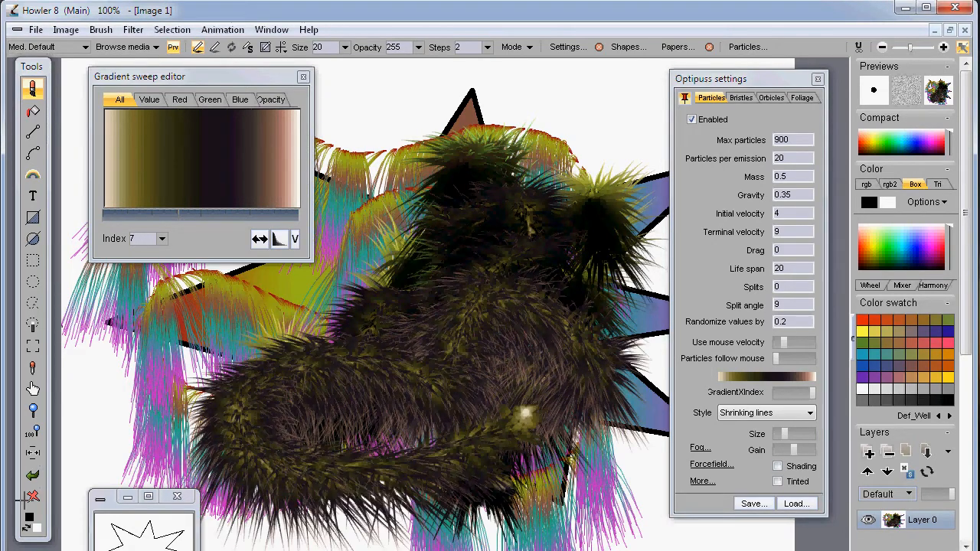
pyautogui.moveTo(515, 211)
pyautogui.mouseDown()
pyautogui.moveTo(497, 219)
pyautogui.moveTo(380, 353)
pyautogui.mouseUp()
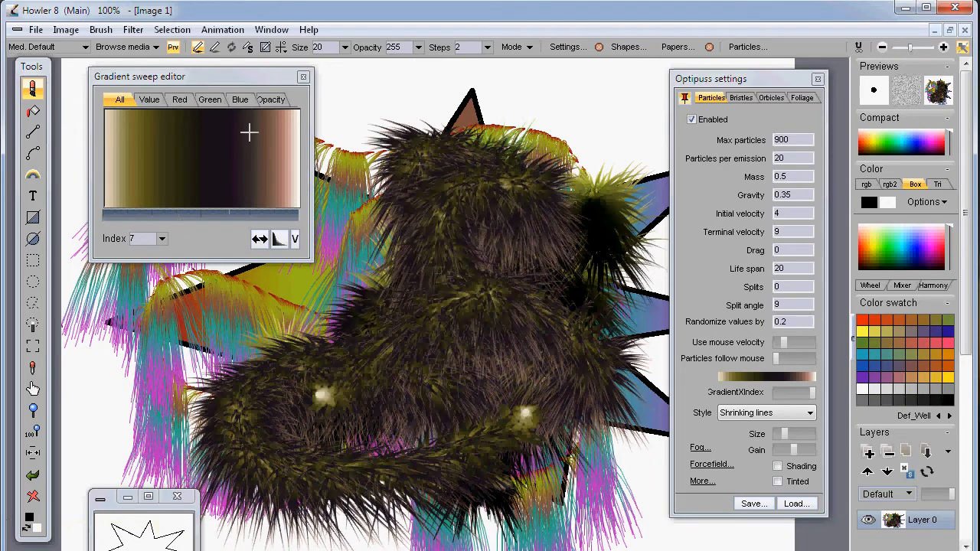
# Add a red entry to the index 7 gradient and shift it slightly towards the gradient's middle.
pyautogui.moveTo(253, 77); pyautogui.dragTo(548, 154)
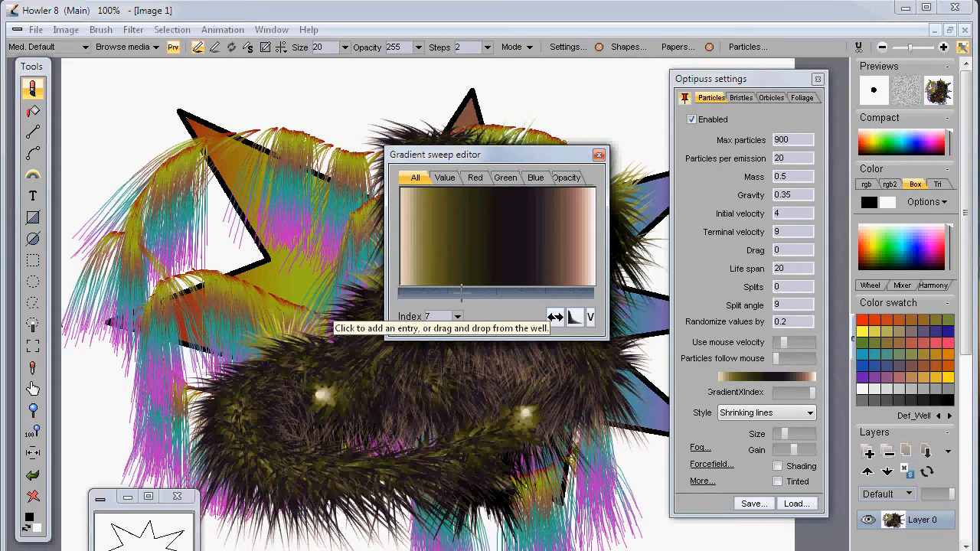
pyautogui.click(472, 292)
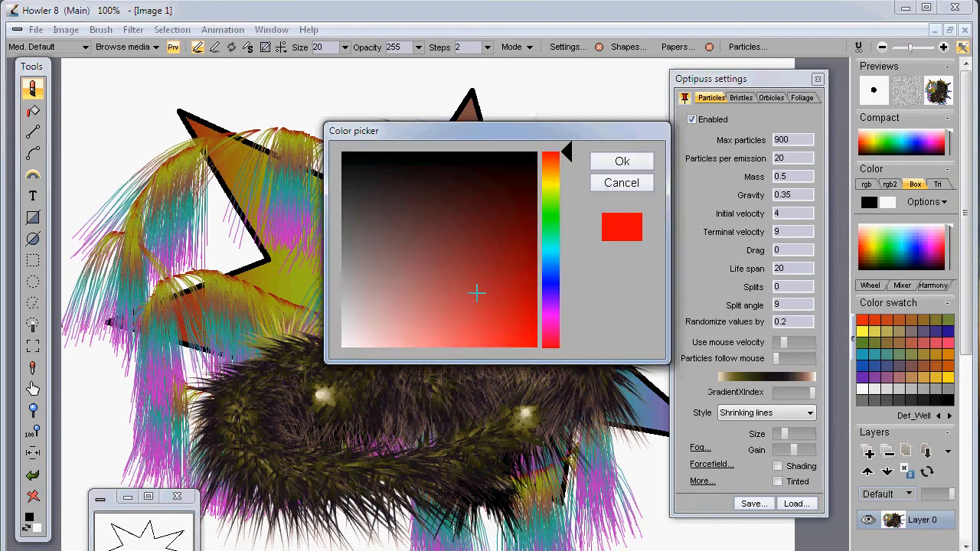
pyautogui.click(627, 161)
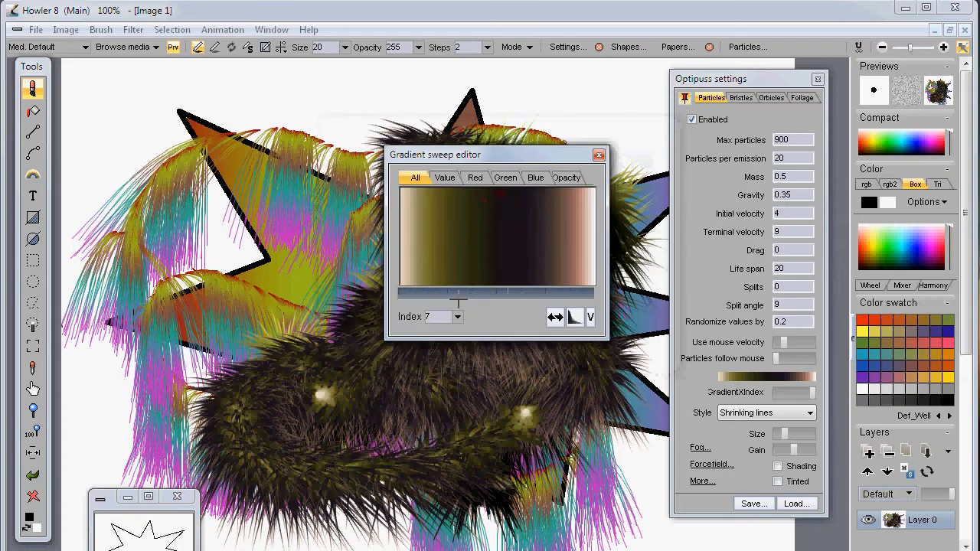
pyautogui.click(544, 288)
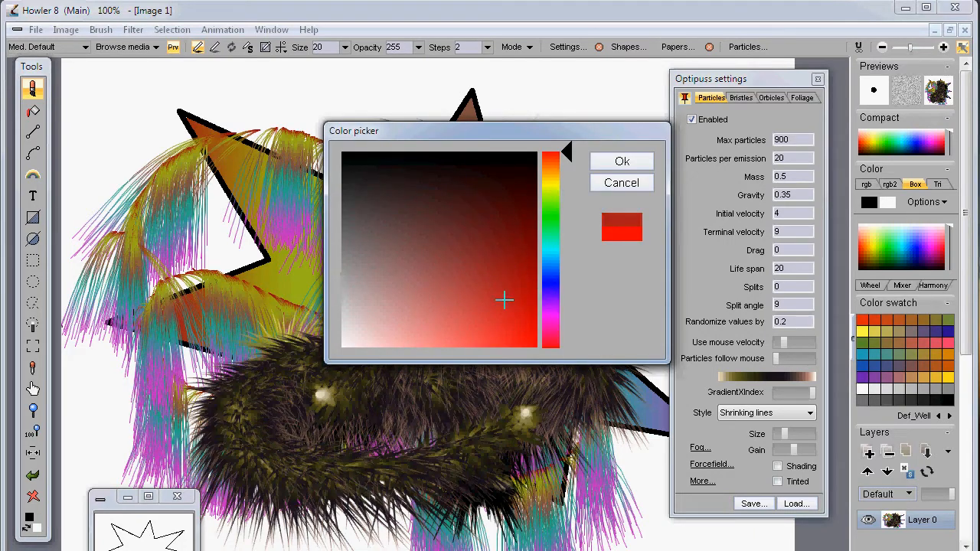
pyautogui.click(621, 160)
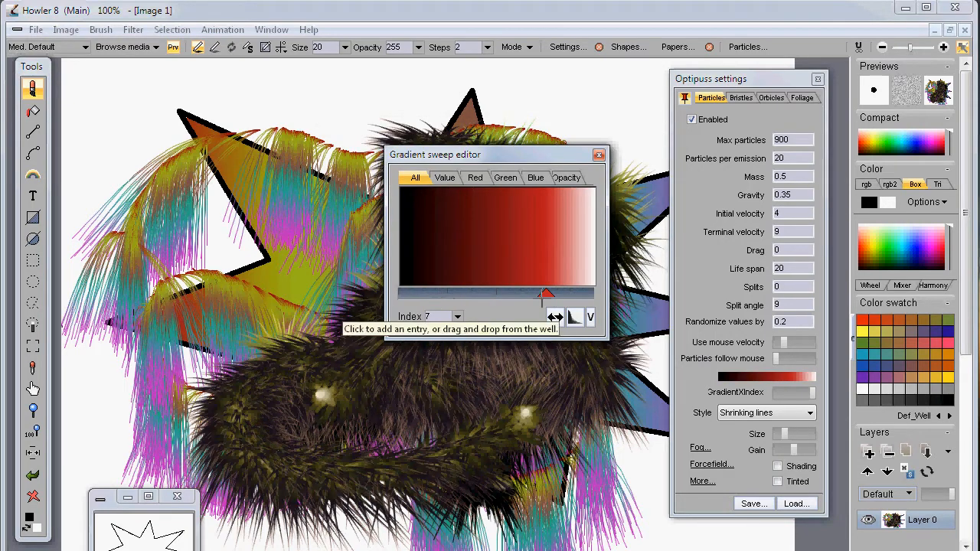
pyautogui.moveTo(548, 293)
pyautogui.mouseDown()
pyautogui.moveTo(499, 296)
pyautogui.moveTo(520, 298)
pyautogui.mouseUp()
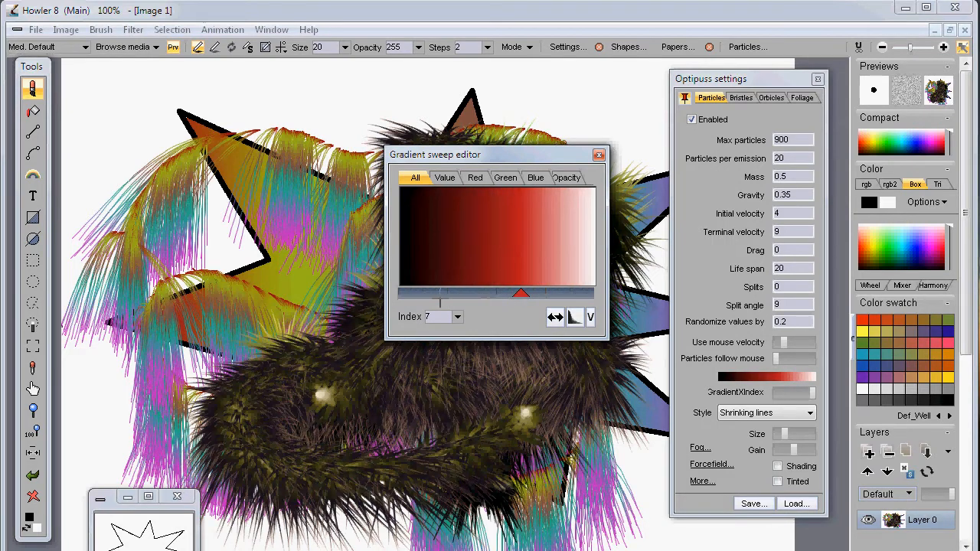
# Add a blue entry near the dark end of the gradient.
pyautogui.click(438, 291)
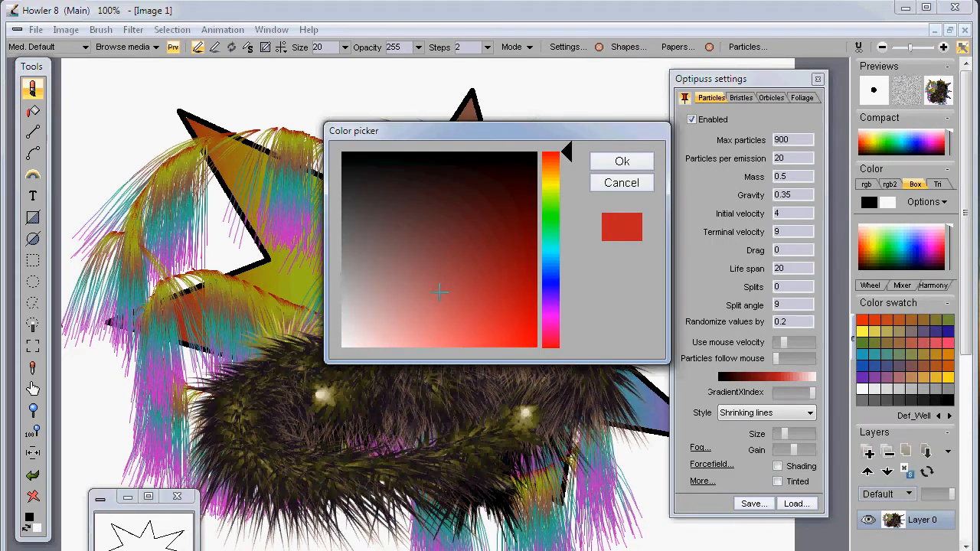
pyautogui.click(550, 268)
pyautogui.click(623, 158)
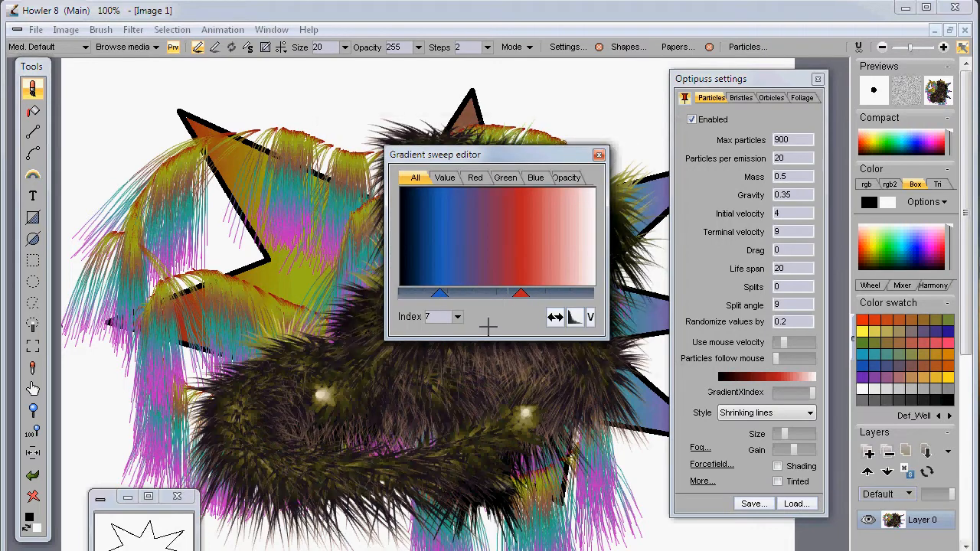
# Add a yellow entry at the light end of the gradient and remove it again.
pyautogui.click(592, 290)
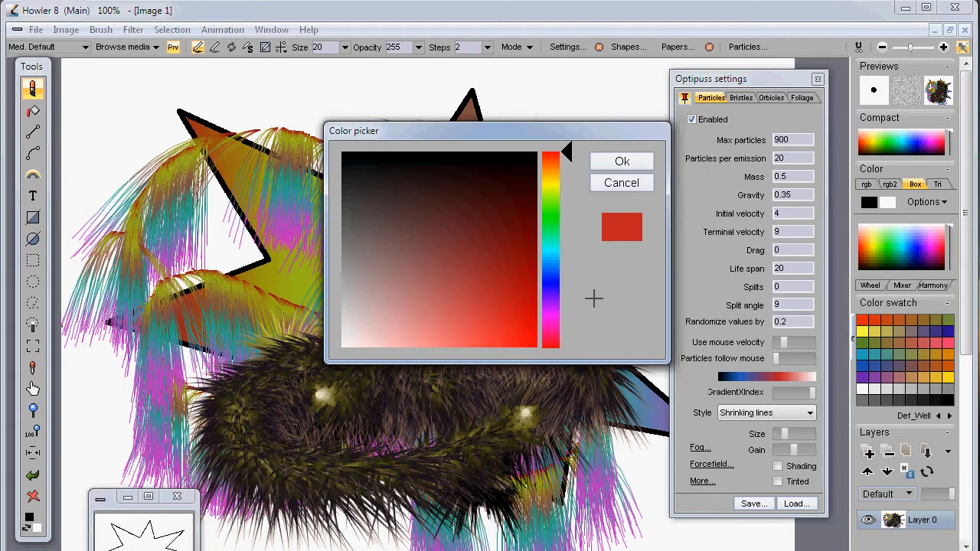
pyautogui.click(552, 186)
pyautogui.click(603, 163)
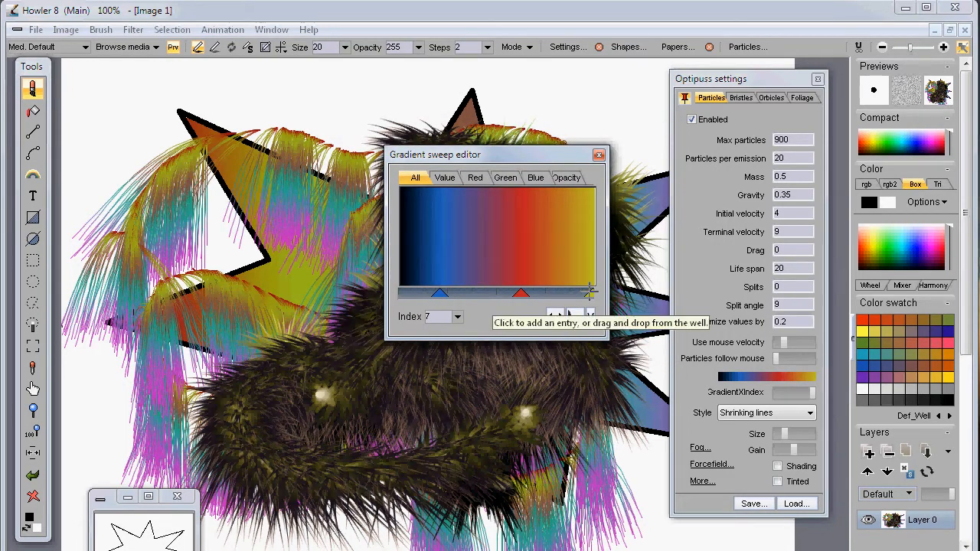
pyautogui.moveTo(592, 294); pyautogui.dragTo(616, 291)
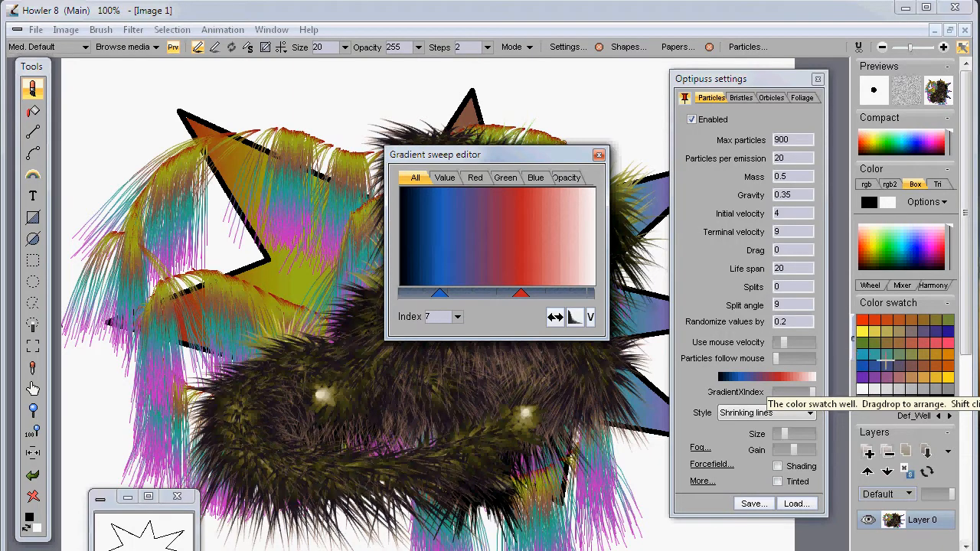
# Add a teal entry between red and the gradient's light end, and a brown entry between blue and red.
pyautogui.click(863, 354)
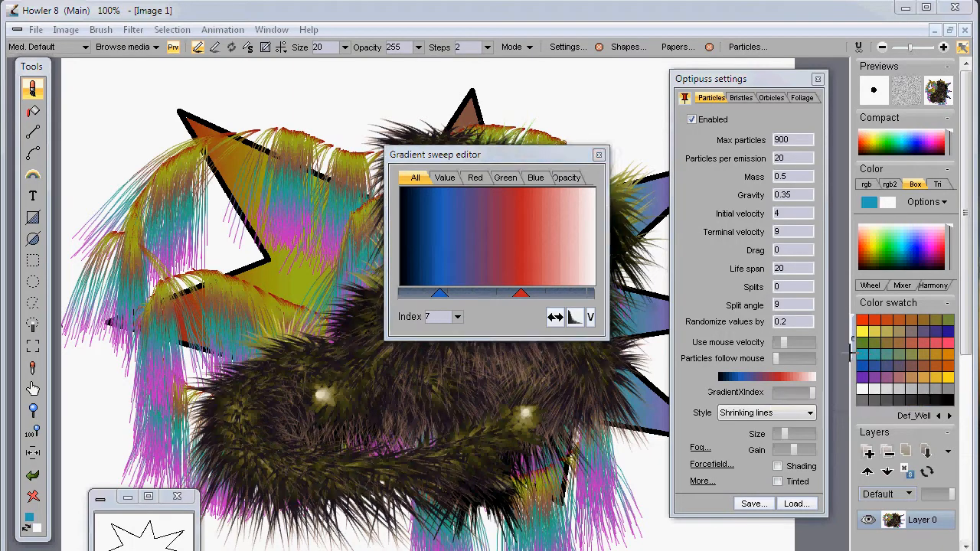
pyautogui.click(563, 293)
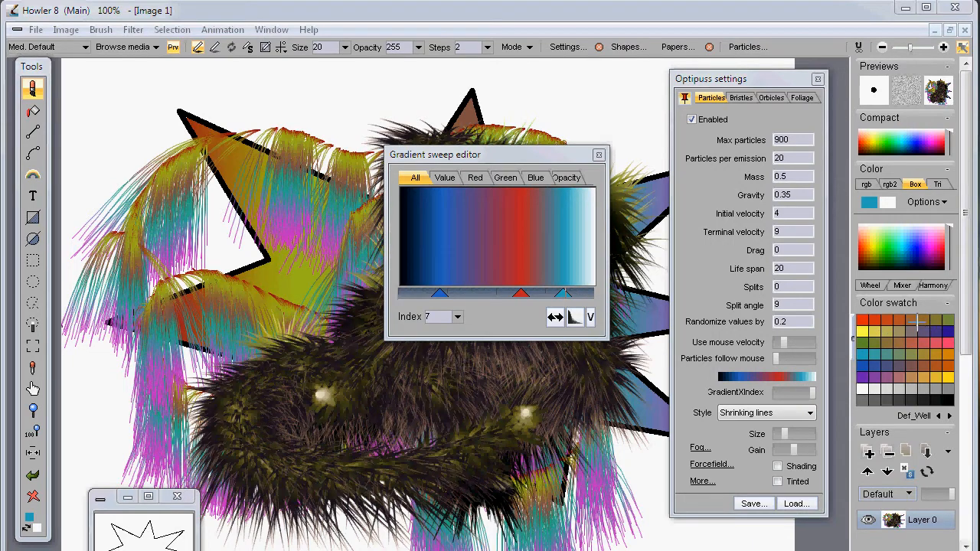
pyautogui.click(923, 319)
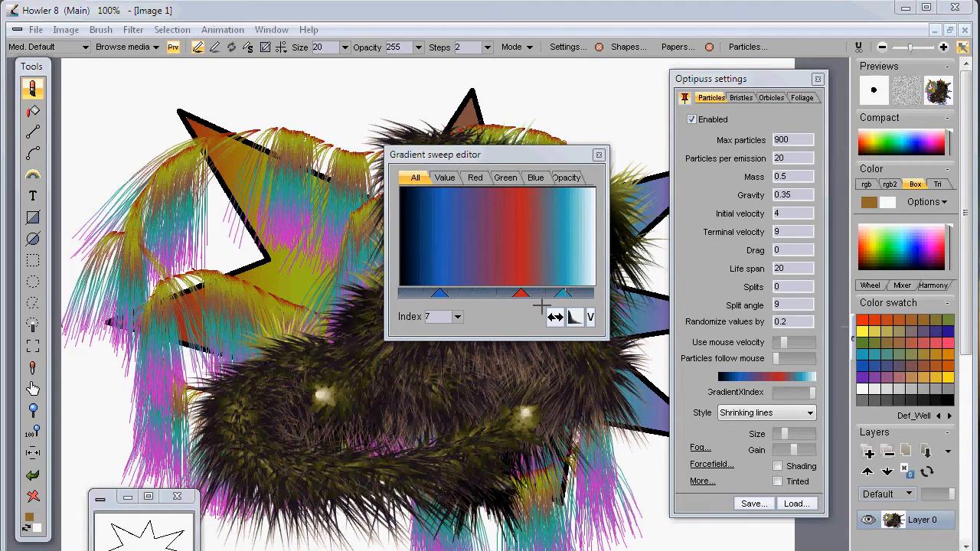
pyautogui.click(472, 293)
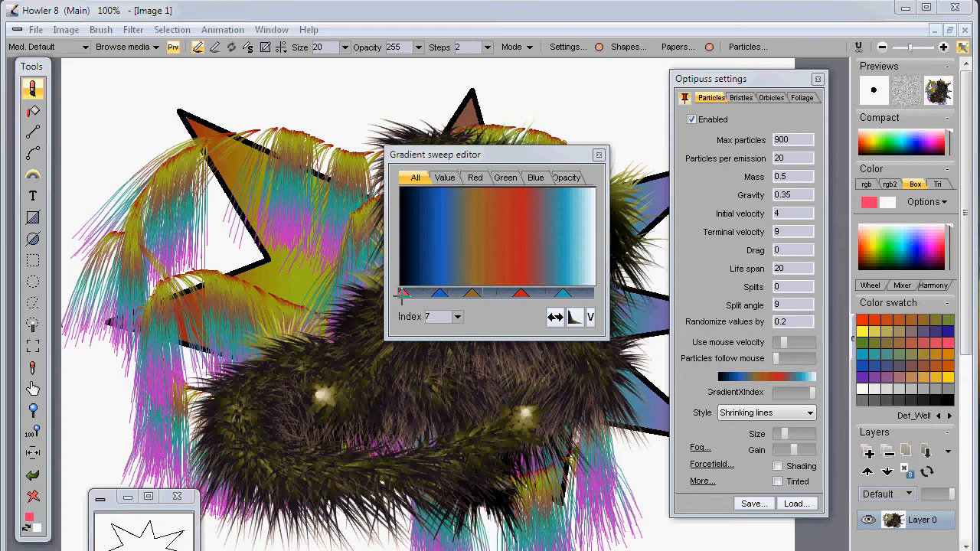
# Place a pink entry at the very start of the gradient, at its dark end.
pyautogui.moveTo(403, 295); pyautogui.dragTo(402, 295)
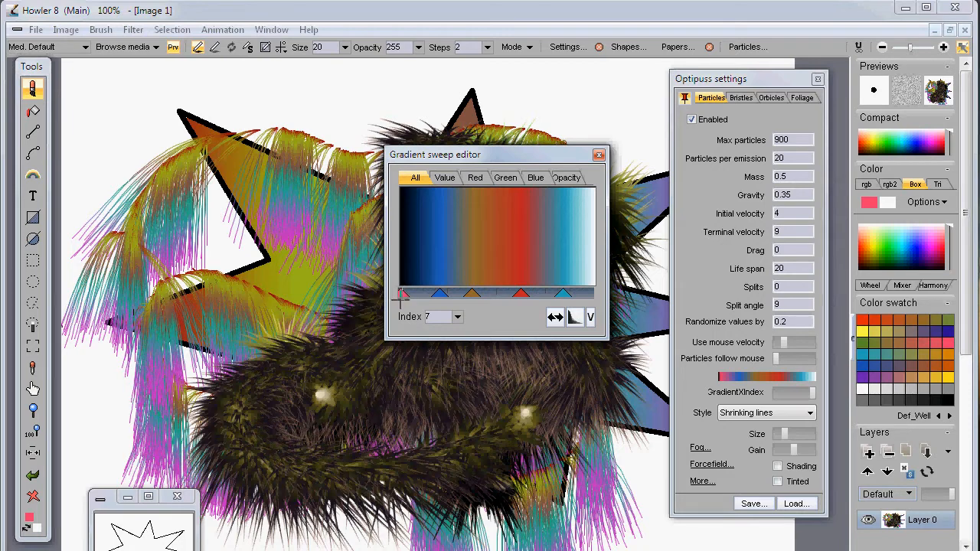
pyautogui.moveTo(400, 300); pyautogui.dragTo(402, 301)
pyautogui.moveTo(404, 304); pyautogui.dragTo(403, 295)
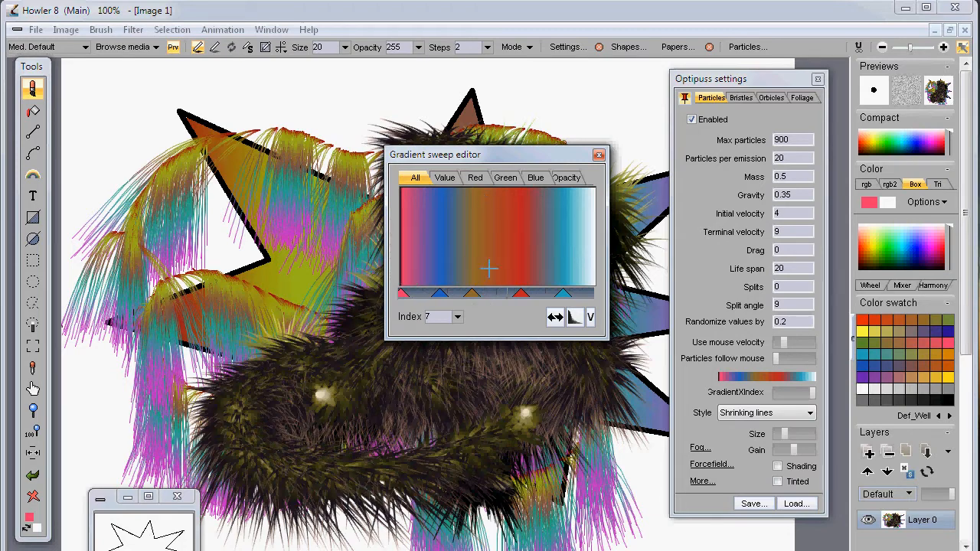
# With orange as primary and blue as secondary colour, add a blue entry between red and teal and an orange entry beside brown.
pyautogui.click(863, 242)
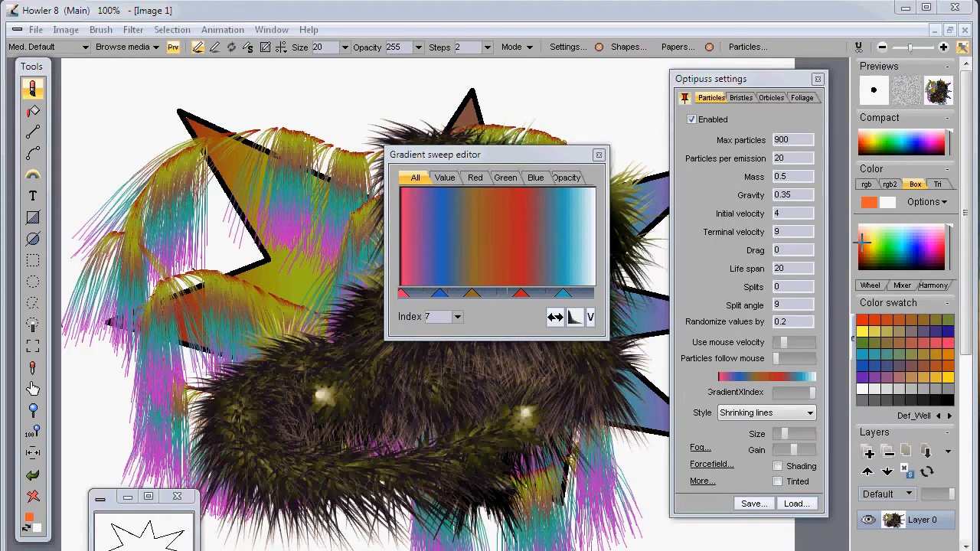
pyautogui.rightClick(917, 244)
pyautogui.rightClick(546, 293)
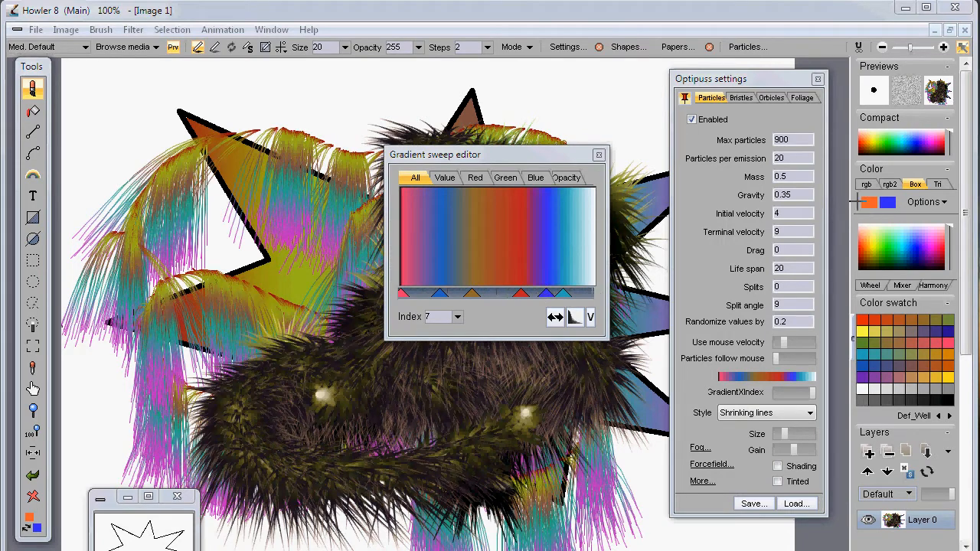
pyautogui.rightClick(489, 293)
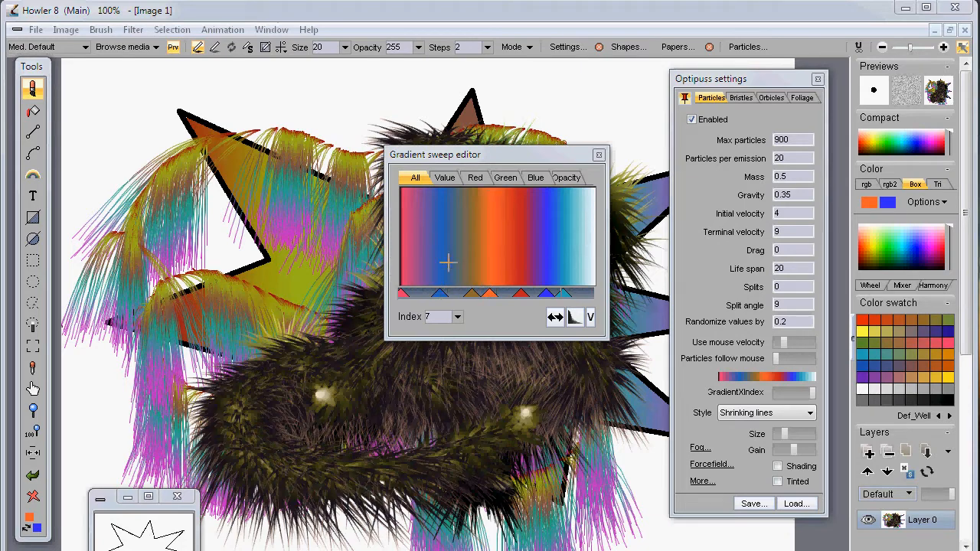
# Shift the teal entry towards the light end and rearrange the bright blue and red entries so blue comes before red.
pyautogui.moveTo(567, 299); pyautogui.dragTo(576, 295)
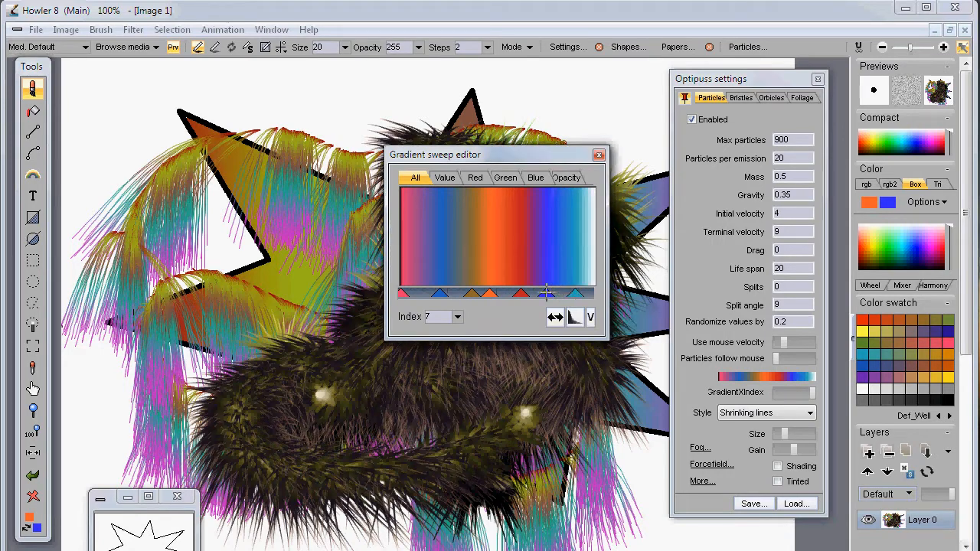
pyautogui.moveTo(520, 294)
pyautogui.mouseDown()
pyautogui.moveTo(560, 293)
pyautogui.moveTo(517, 294)
pyautogui.mouseUp()
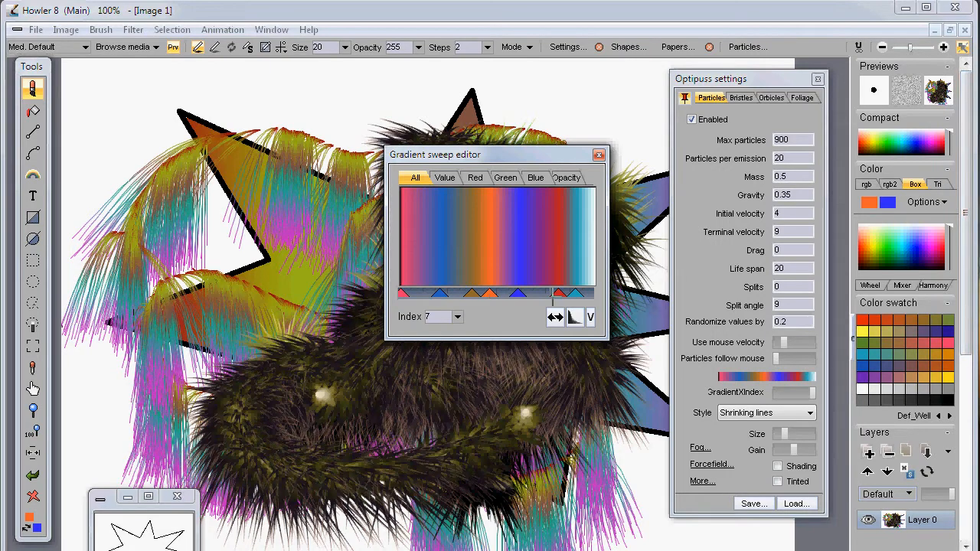
# Load the Reds.grd gradient file into the gradient editor and select index 2.
pyautogui.click(593, 316)
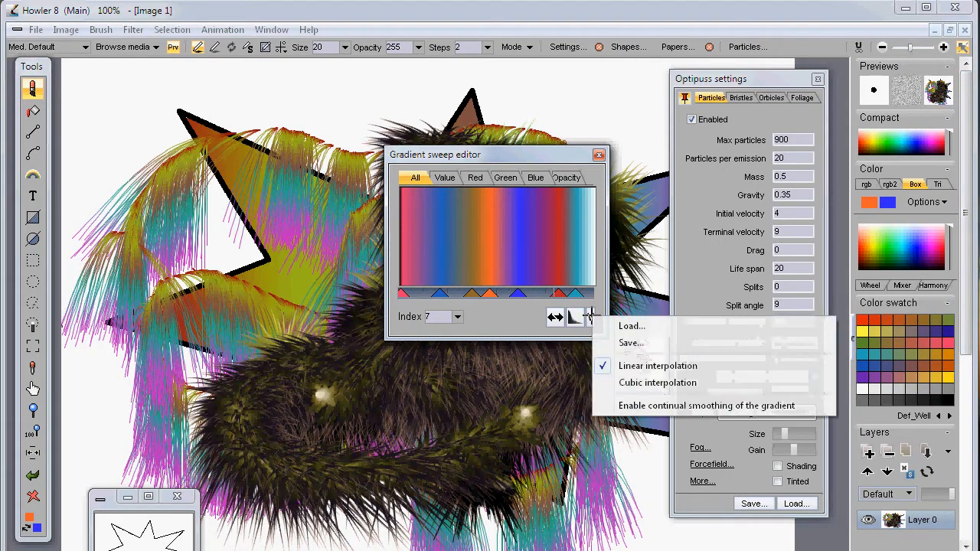
pyautogui.click(637, 325)
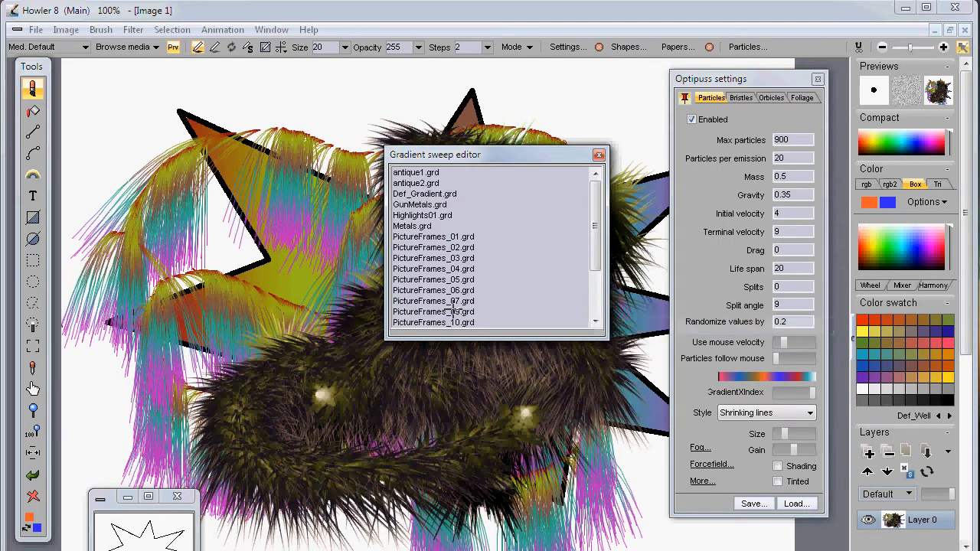
pyautogui.moveTo(593, 204); pyautogui.dragTo(592, 299)
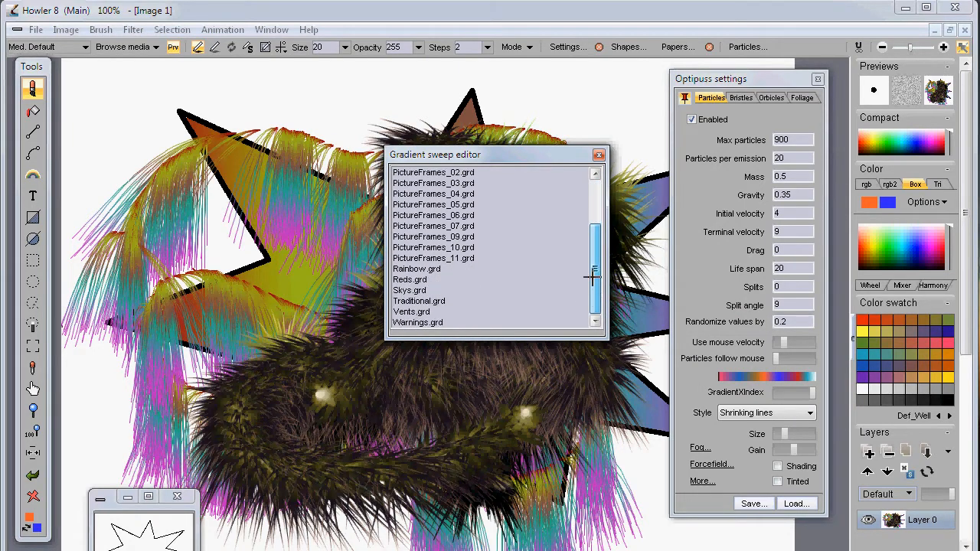
pyautogui.doubleClick(411, 274)
pyautogui.moveTo(458, 315); pyautogui.dragTo(400, 334)
pyautogui.click(496, 319)
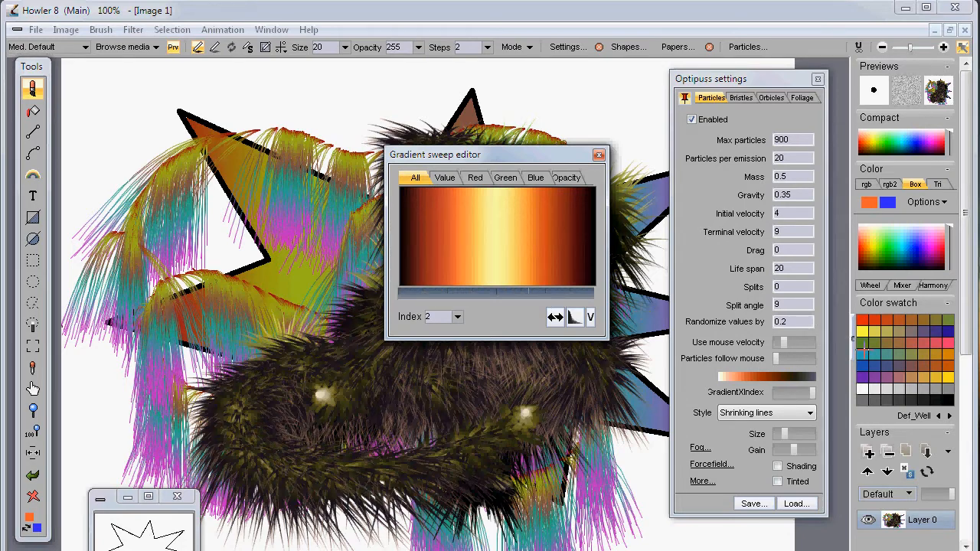
# Add a pink entry at the light end of the index 2 gradient and move it inwards to about two-thirds.
pyautogui.click(950, 354)
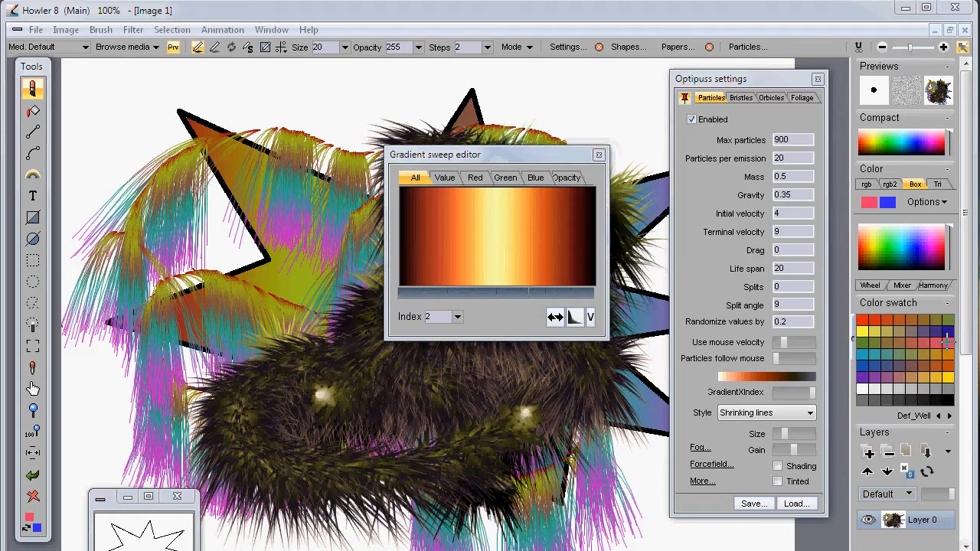
pyautogui.click(590, 293)
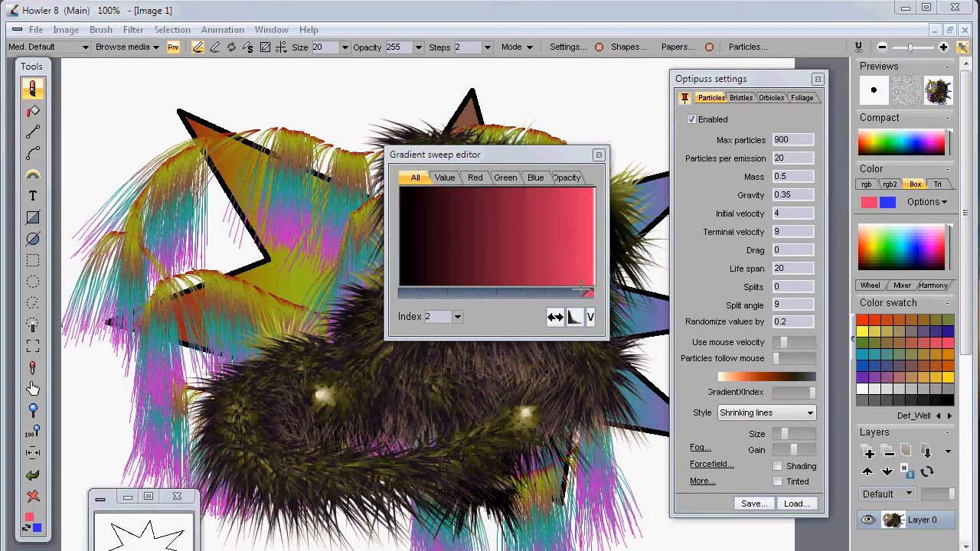
pyautogui.click(537, 293)
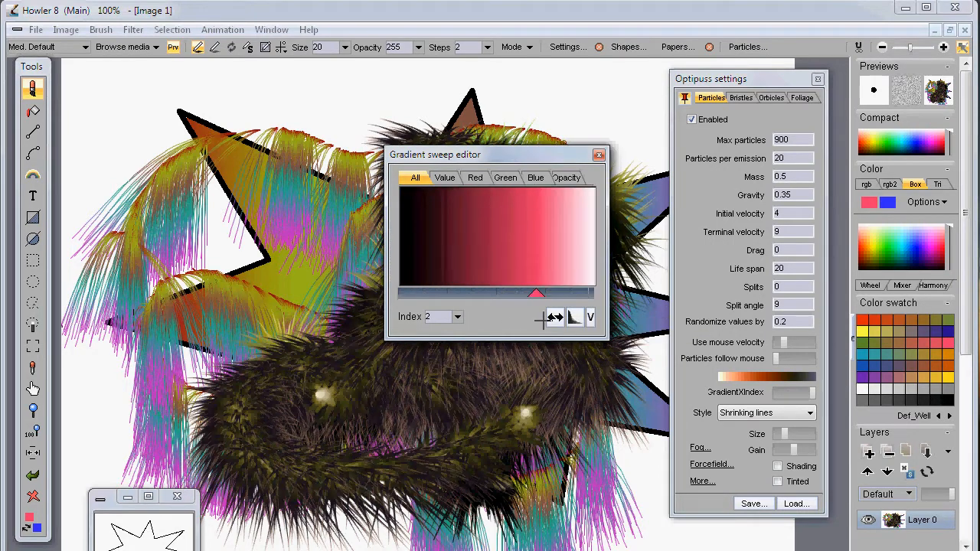
# Paint particle fur strokes across the star using the index 0 gradient with GradientXIndex lowered to its minimum.
pyautogui.click(459, 317)
pyautogui.moveTo(374, 337); pyautogui.dragTo(337, 335)
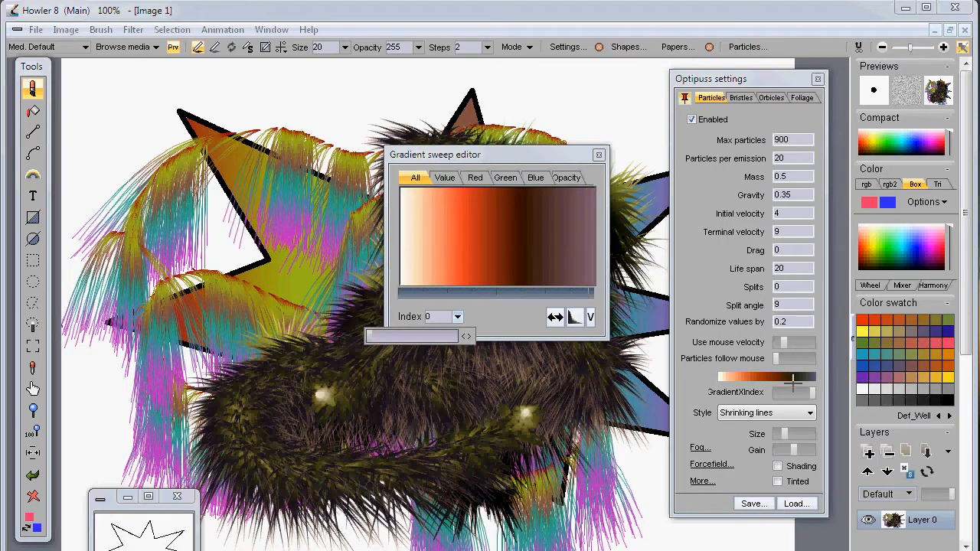
pyautogui.moveTo(809, 392); pyautogui.dragTo(755, 390)
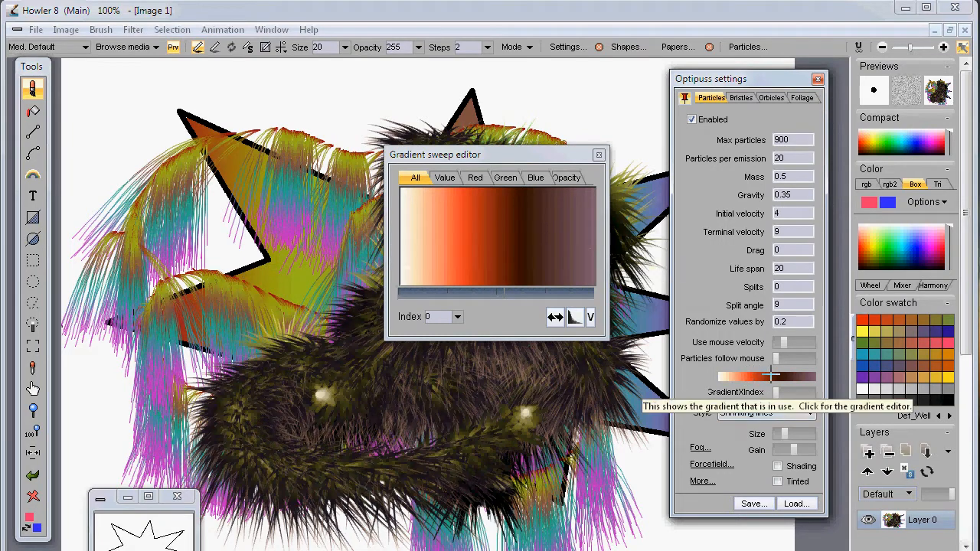
pyautogui.moveTo(253, 210)
pyautogui.mouseDown()
pyautogui.moveTo(203, 268)
pyautogui.moveTo(344, 396)
pyautogui.mouseUp()
pyautogui.moveTo(604, 474); pyautogui.dragTo(476, 426)
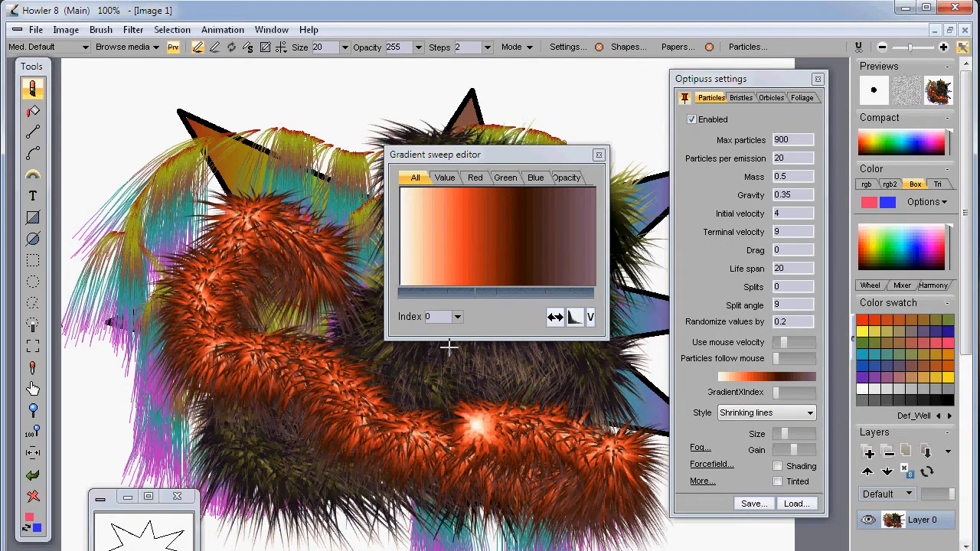
# Fill the white background above the star with the index 0 gradient using the Fill tool.
pyautogui.click(32, 111)
pyautogui.click(122, 108)
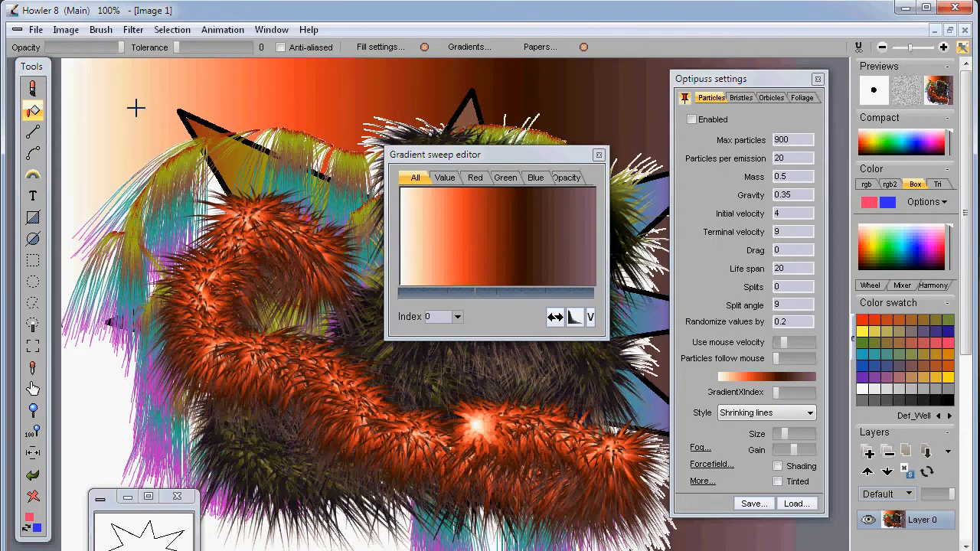
pyautogui.moveTo(755, 81)
pyautogui.mouseDown()
pyautogui.moveTo(763, 184)
pyautogui.moveTo(757, 100)
pyautogui.mouseUp()
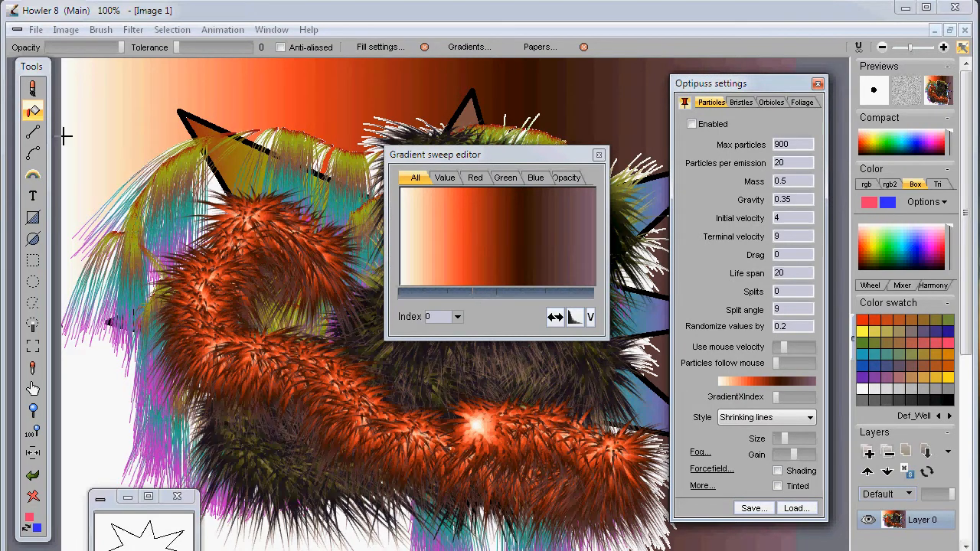
# Return to the brush tool and add black, red-orange, pale salmon and white entries from dark to light along the index 0 gradient.
pyautogui.click(32, 86)
pyautogui.moveTo(521, 156); pyautogui.dragTo(494, 160)
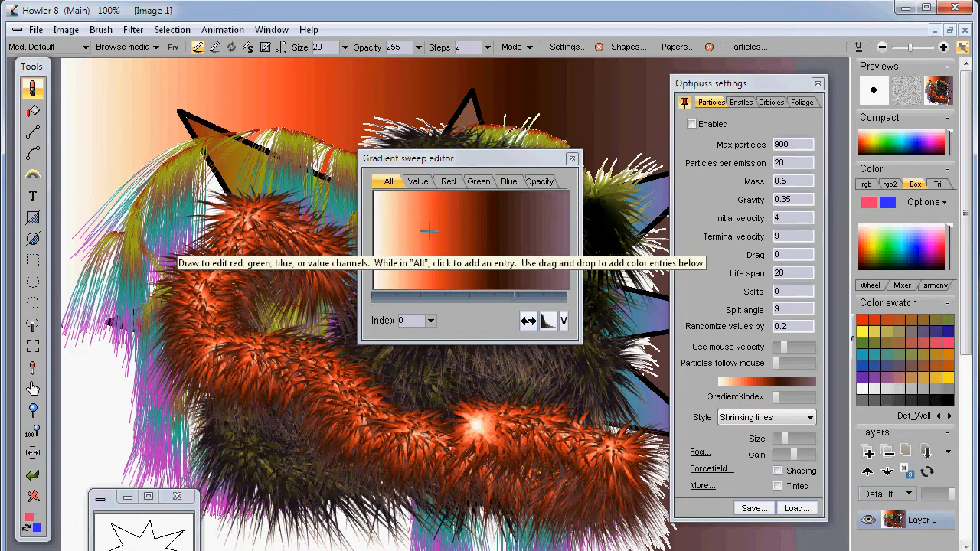
pyautogui.click(456, 273)
pyautogui.click(510, 272)
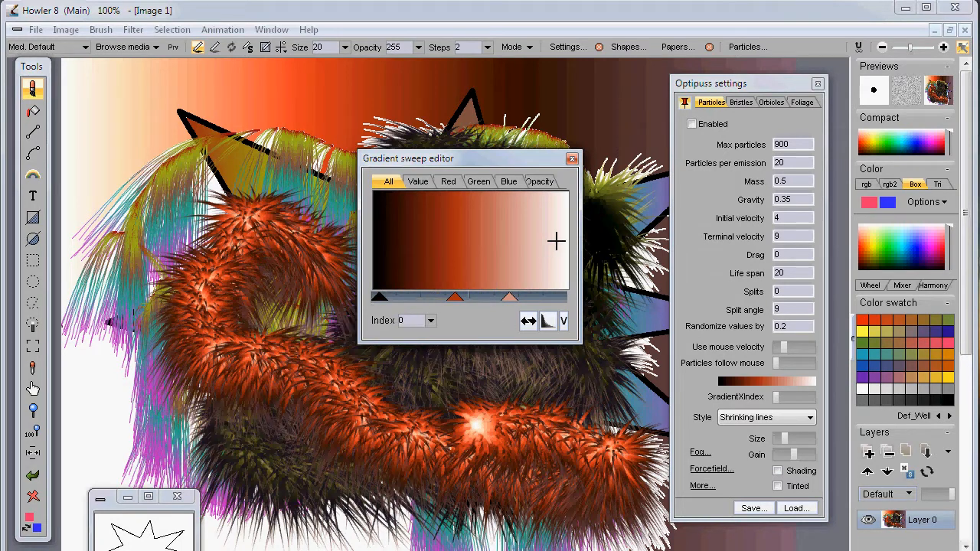
pyautogui.click(561, 299)
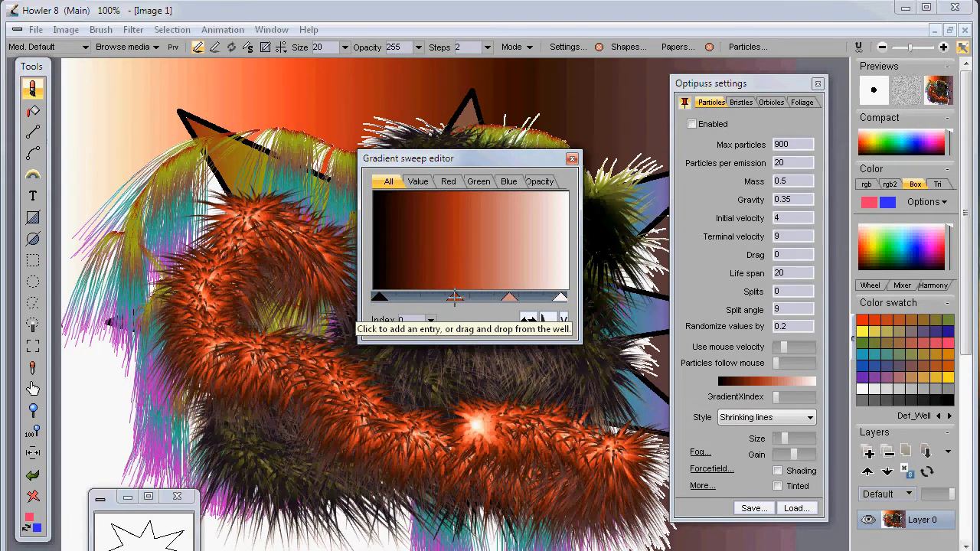
# Spread the red-orange and pale salmon entries towards opposite ends of the gradient, with a mid salmon entry between them.
pyautogui.moveTo(455, 298); pyautogui.dragTo(422, 298)
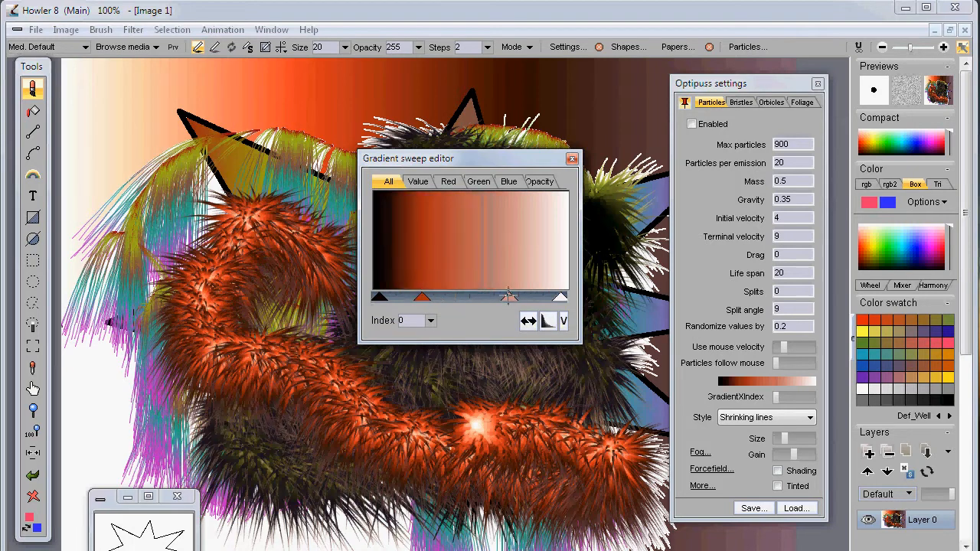
pyautogui.moveTo(509, 297)
pyautogui.mouseDown()
pyautogui.moveTo(490, 298)
pyautogui.moveTo(517, 298)
pyautogui.mouseUp()
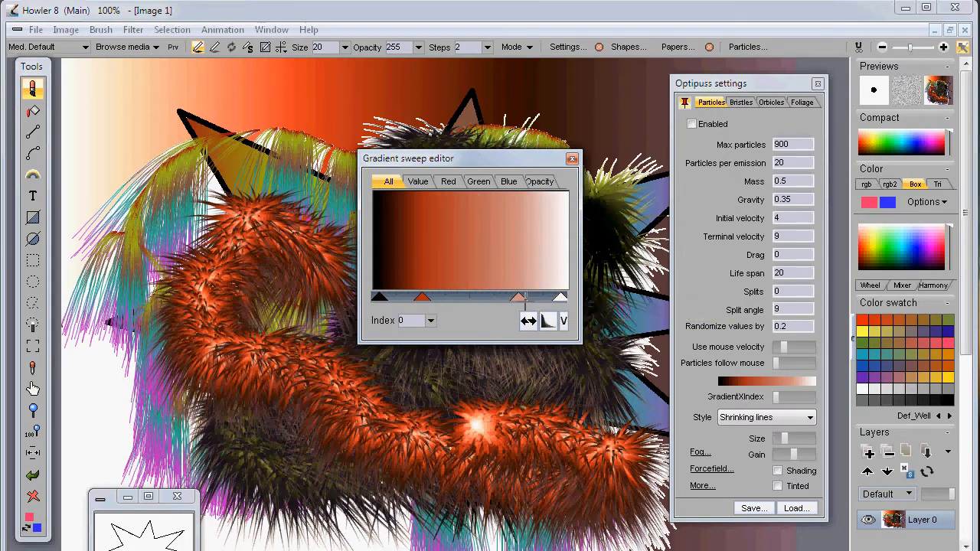
pyautogui.moveTo(518, 297); pyautogui.dragTo(532, 298)
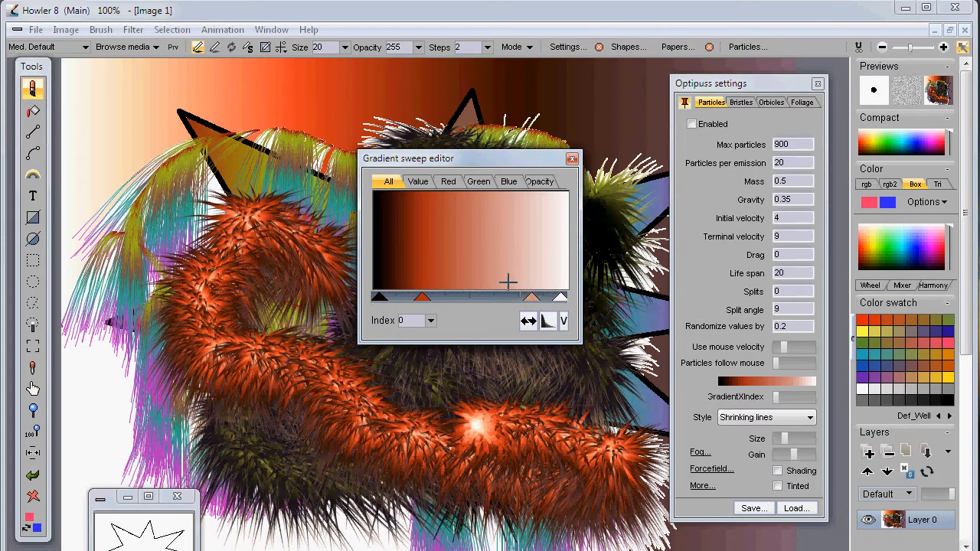
pyautogui.moveTo(422, 298); pyautogui.dragTo(411, 297)
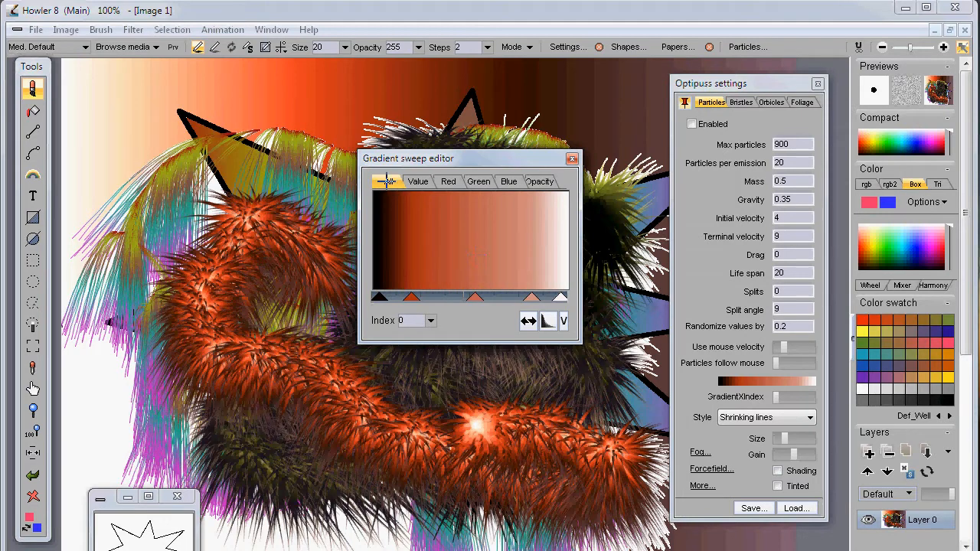
# Examine the gradient's value, red, green and blue channel curves.
pyautogui.click(418, 181)
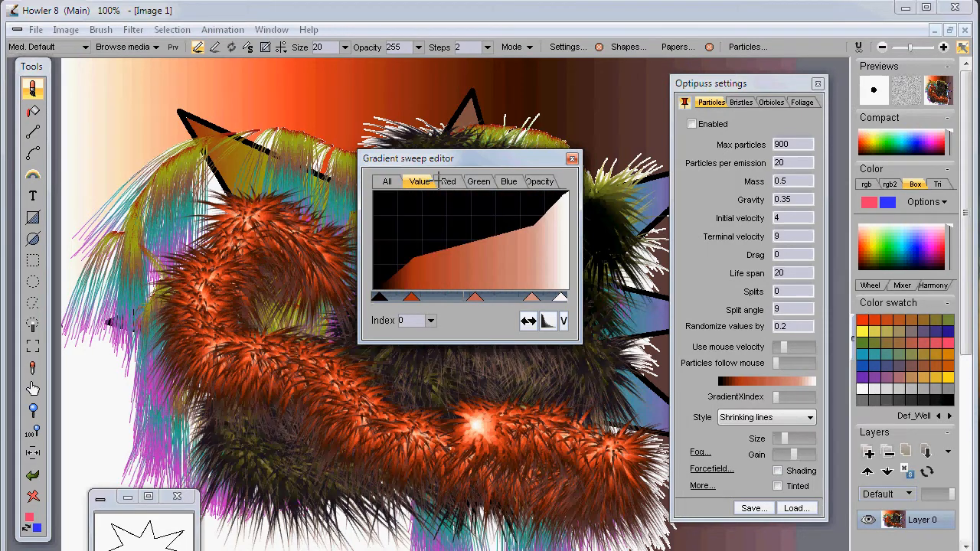
pyautogui.click(448, 182)
pyautogui.click(479, 182)
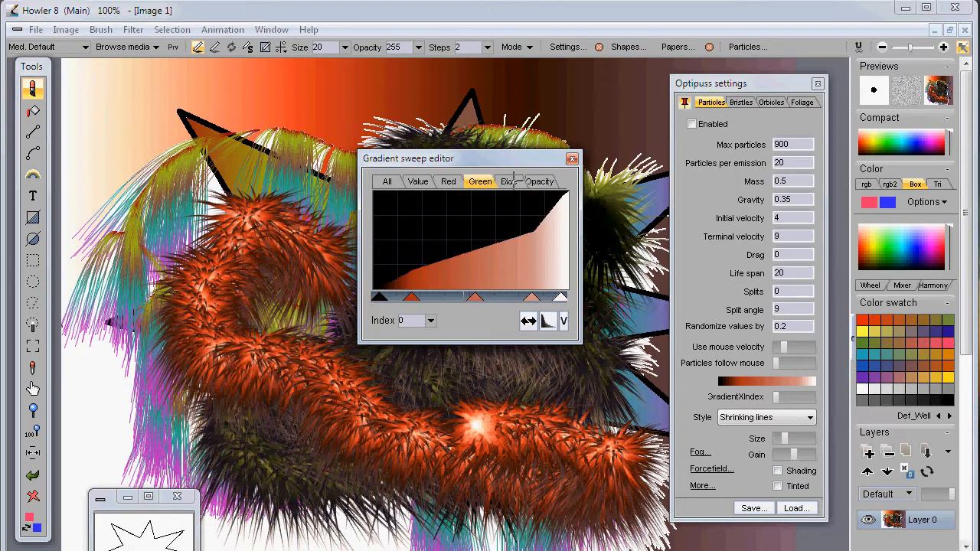
pyautogui.click(511, 182)
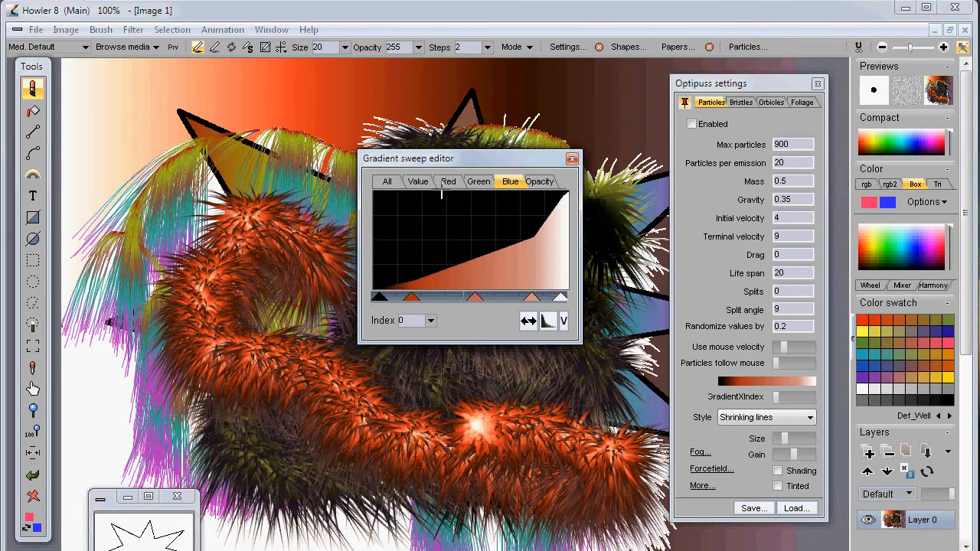
pyautogui.click(448, 179)
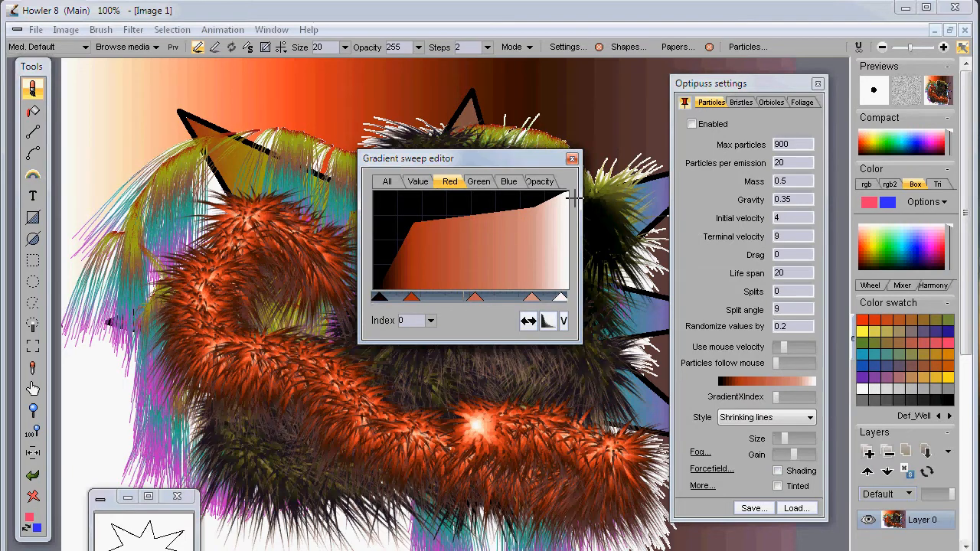
pyautogui.click(478, 177)
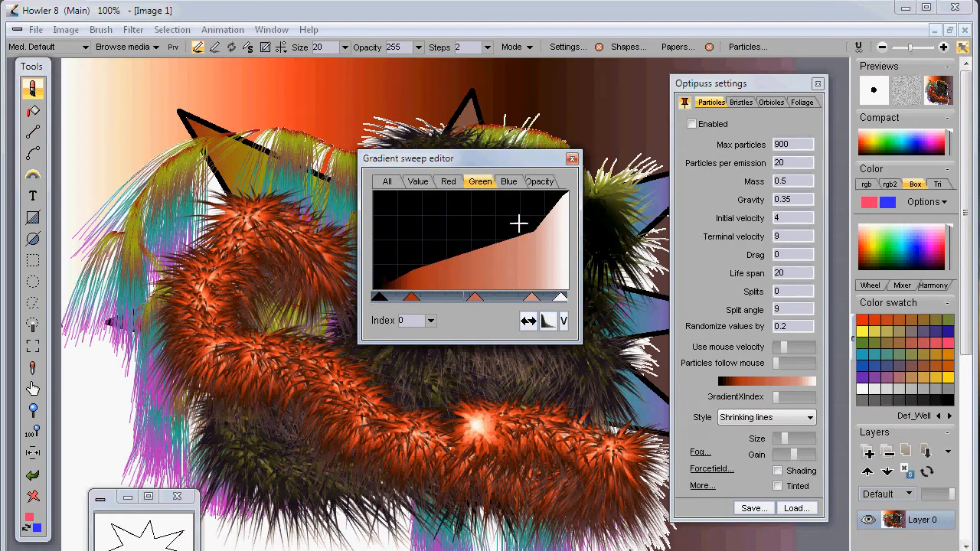
# Compare the gradient's colour channels and redraw the green curve low, tapering towards the gradient's end.
pyautogui.click(510, 181)
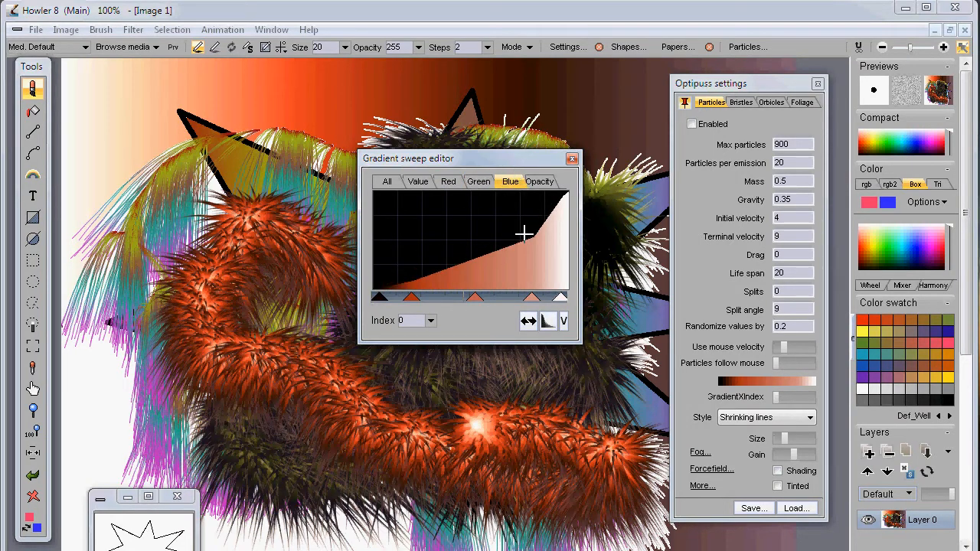
pyautogui.click(481, 181)
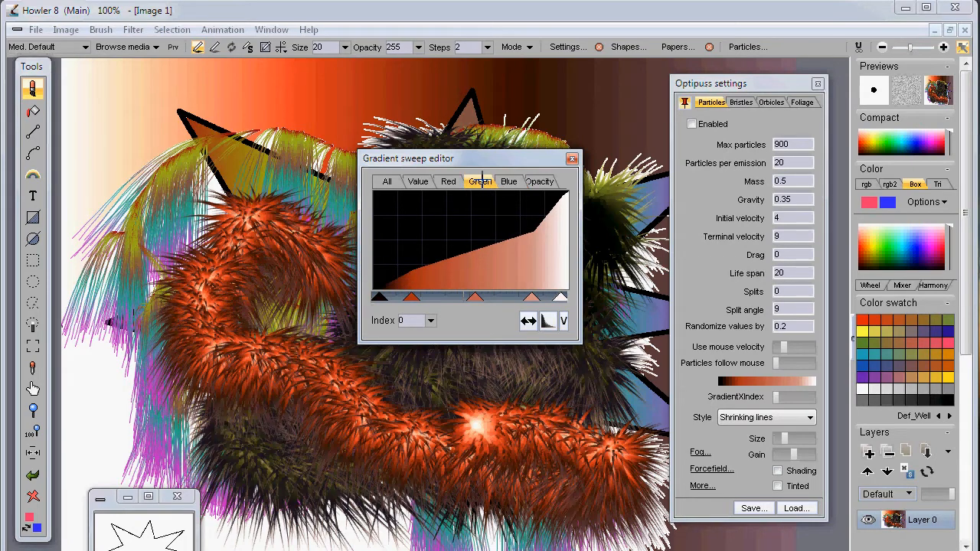
pyautogui.click(446, 181)
pyautogui.click(506, 181)
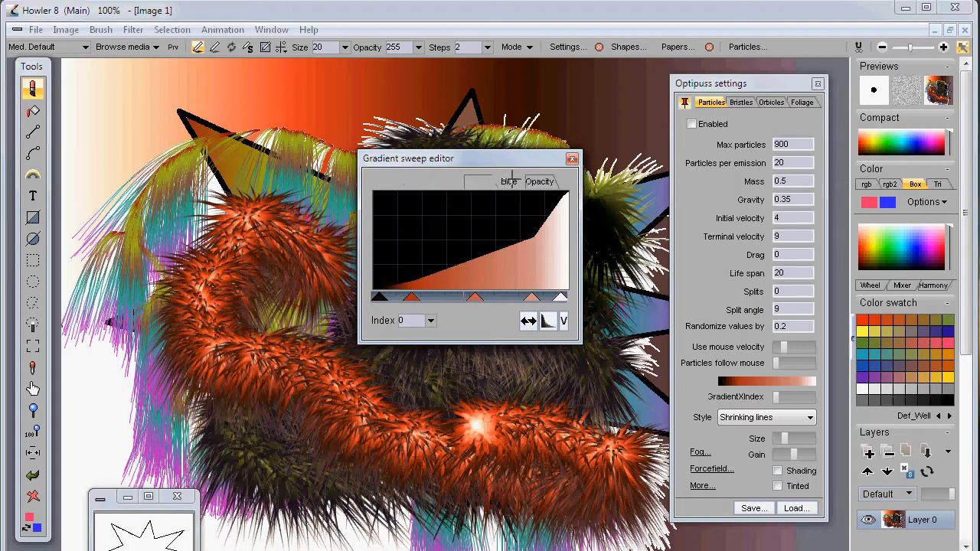
pyautogui.click(480, 180)
pyautogui.moveTo(419, 267); pyautogui.dragTo(570, 284)
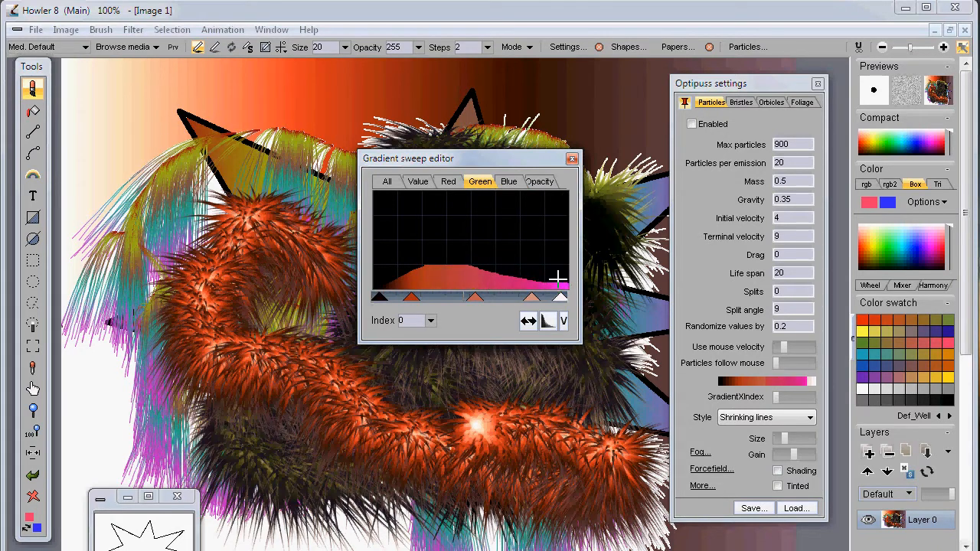
# Check the red and blue channels and redraw the green curve with a wide middle hump and a rise near the end.
pyautogui.click(449, 181)
pyautogui.click(512, 181)
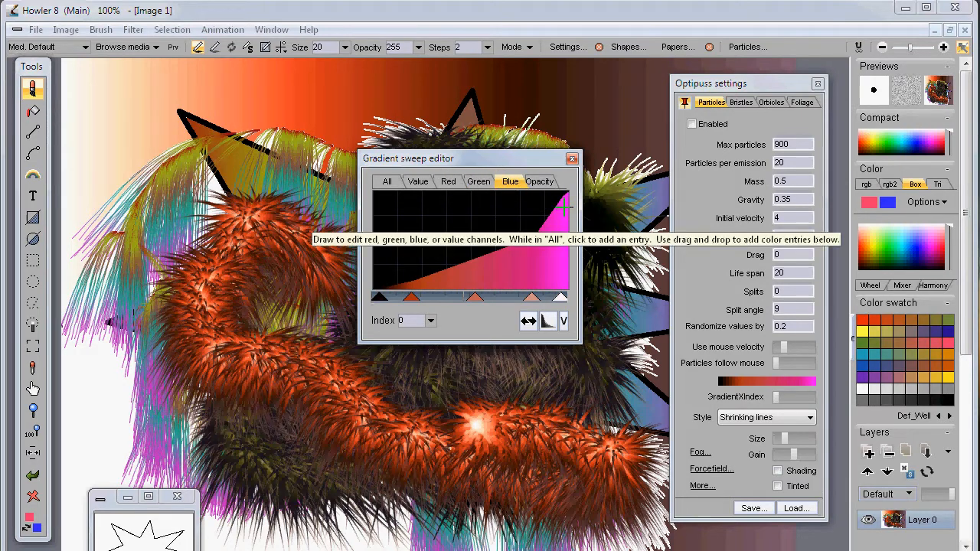
pyautogui.click(480, 179)
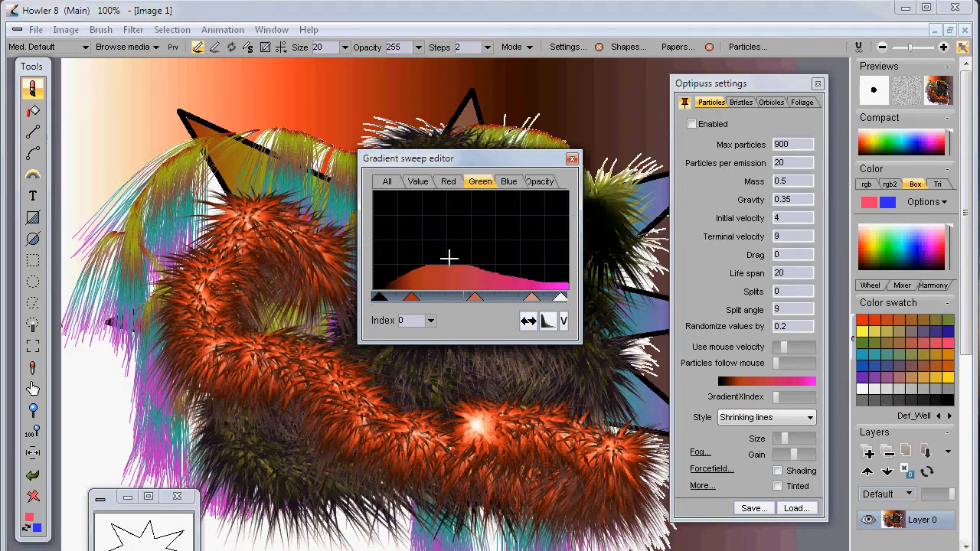
pyautogui.moveTo(419, 265)
pyautogui.mouseDown()
pyautogui.moveTo(475, 225)
pyautogui.moveTo(568, 234)
pyautogui.mouseUp()
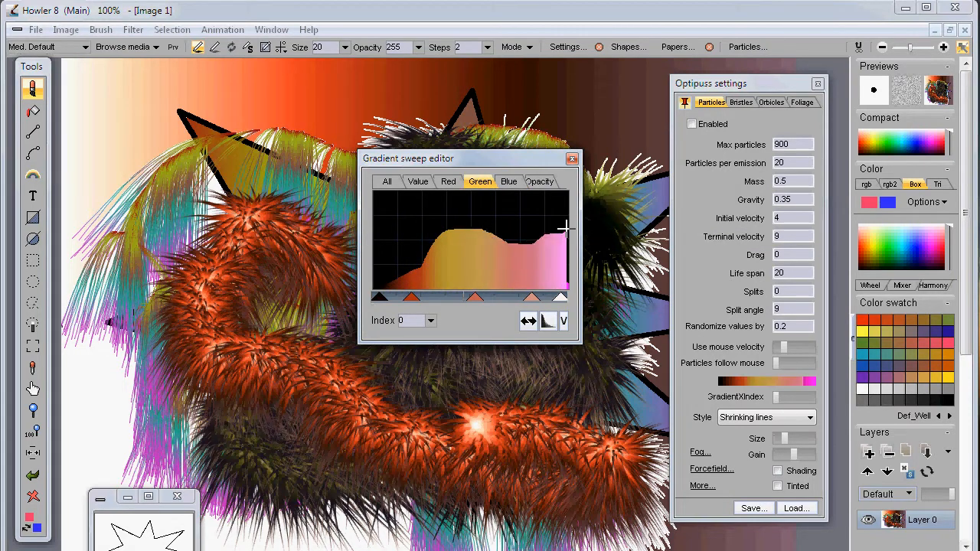
# Draw a red-to-green-to-blue gradient with a falling red curve, a green curve peaking in the middle and a rising blue curve.
pyautogui.click(448, 181)
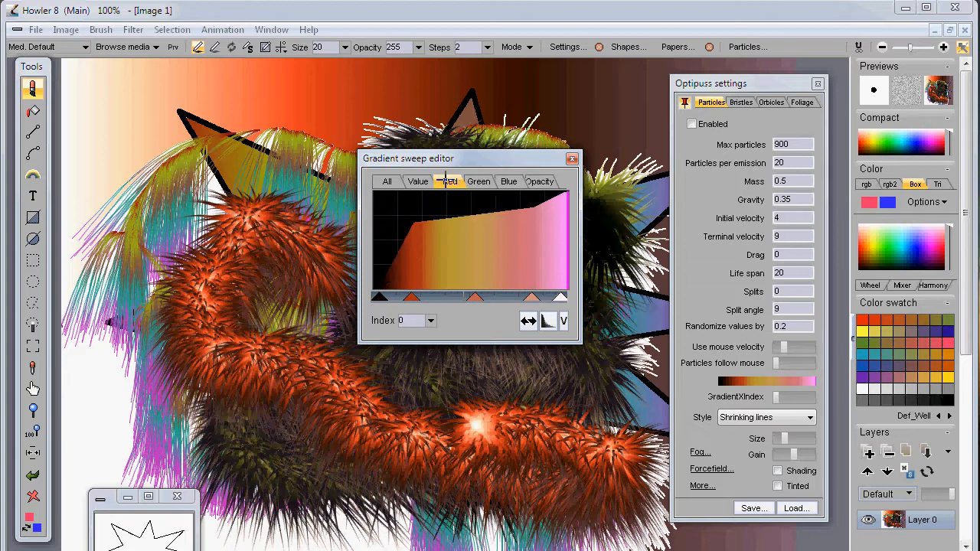
pyautogui.moveTo(388, 197)
pyautogui.mouseDown()
pyautogui.moveTo(371, 181)
pyautogui.moveTo(413, 214)
pyautogui.moveTo(576, 292)
pyautogui.mouseUp()
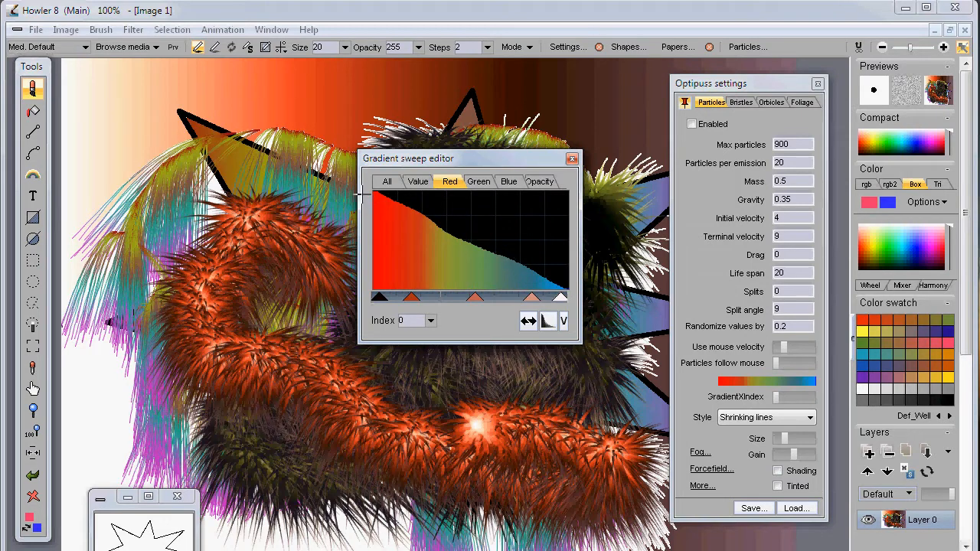
pyautogui.click(479, 181)
pyautogui.moveTo(387, 283)
pyautogui.mouseDown()
pyautogui.moveTo(430, 249)
pyautogui.moveTo(471, 183)
pyautogui.moveTo(511, 235)
pyautogui.moveTo(580, 290)
pyautogui.mouseUp()
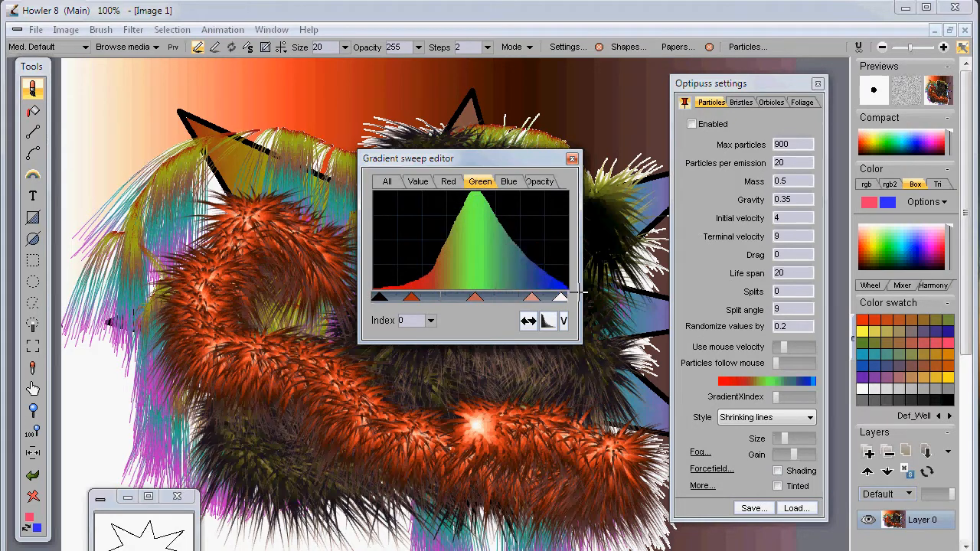
pyautogui.click(510, 182)
pyautogui.moveTo(379, 288)
pyautogui.mouseDown()
pyautogui.moveTo(491, 245)
pyautogui.moveTo(575, 198)
pyautogui.moveTo(392, 276)
pyautogui.mouseUp()
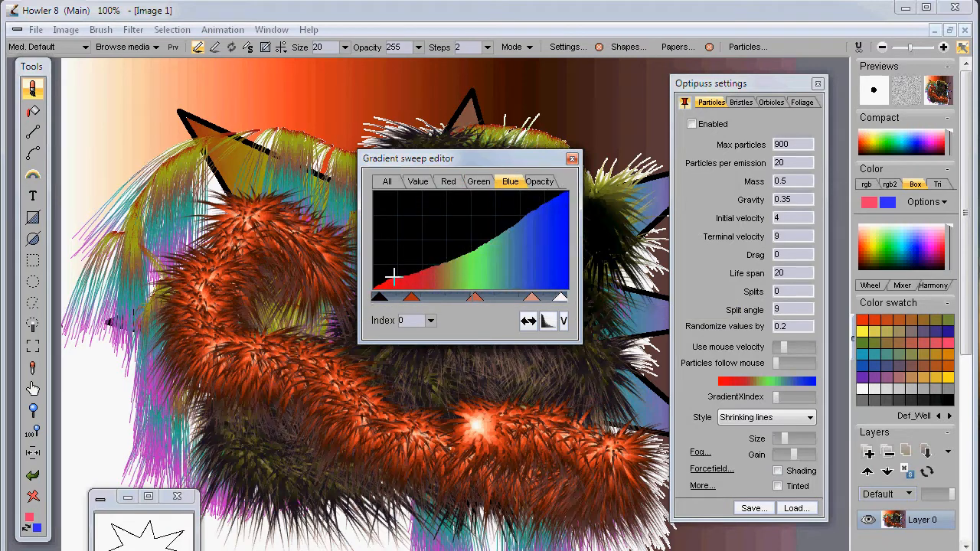
# Raise the green curve slightly near the gradient's start and redraw the blue curve as a rough, uneven slope rising towards the end.
pyautogui.click(450, 179)
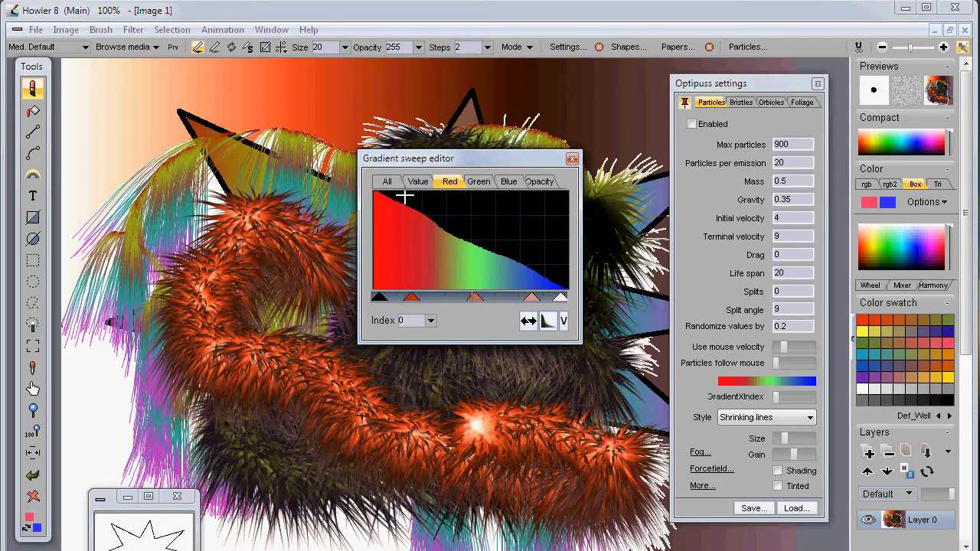
pyautogui.click(479, 184)
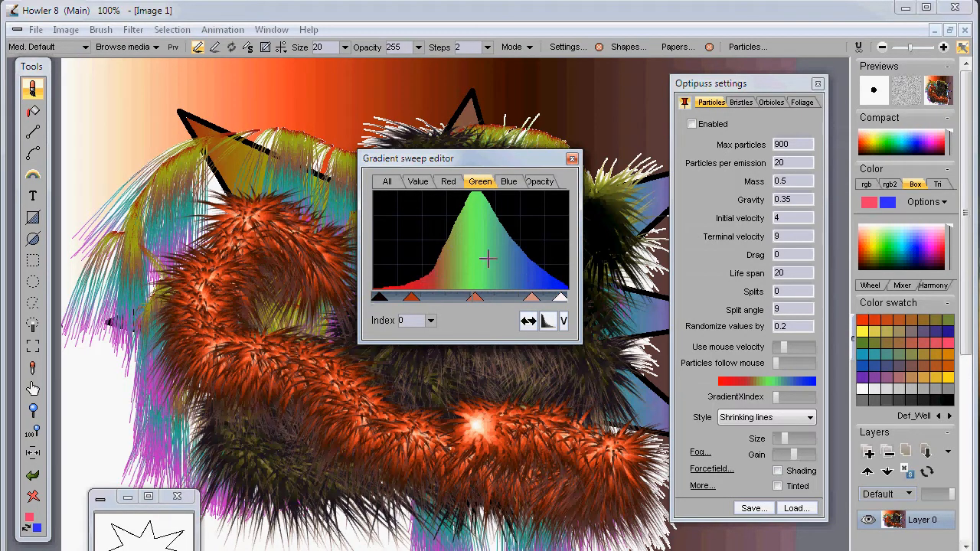
pyautogui.moveTo(416, 276)
pyautogui.mouseDown()
pyautogui.moveTo(365, 284)
pyautogui.moveTo(419, 265)
pyautogui.mouseUp()
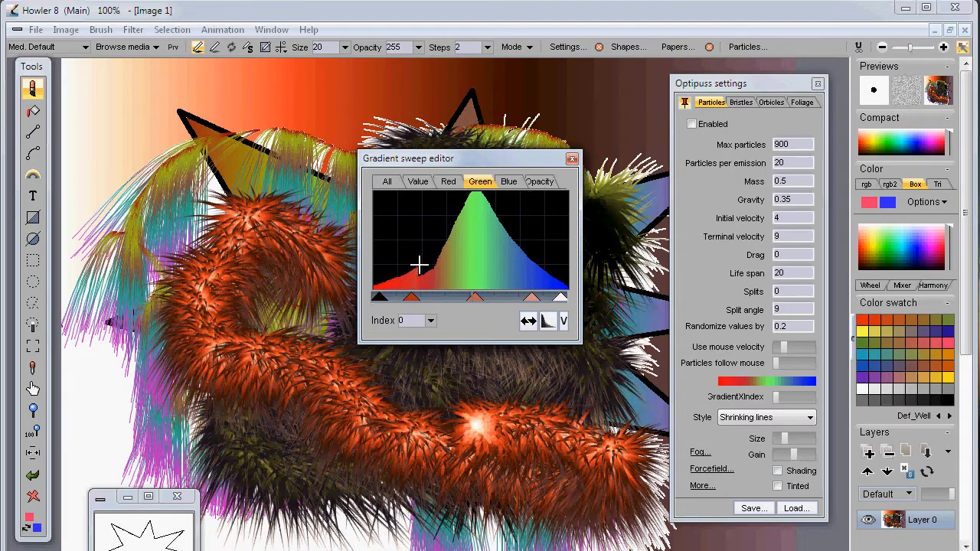
pyautogui.click(504, 184)
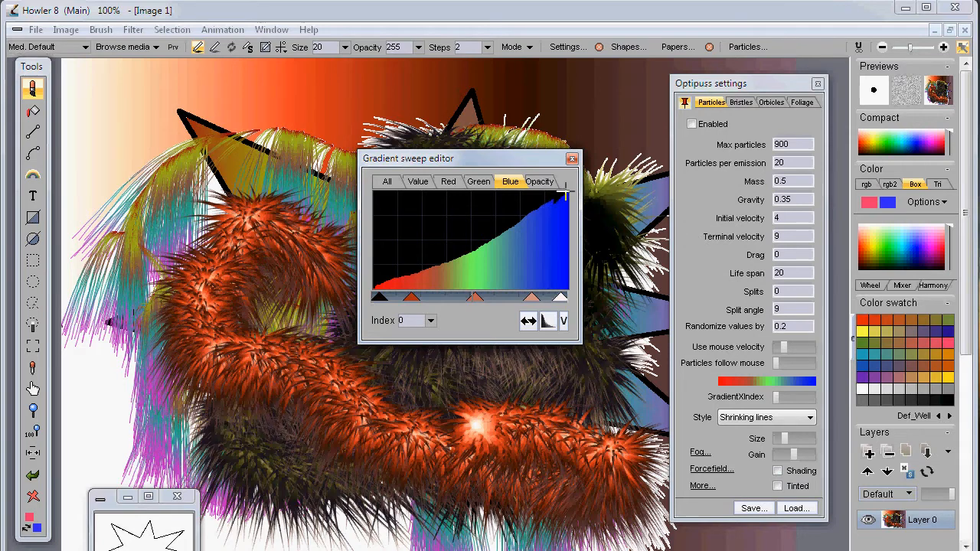
pyautogui.moveTo(567, 196)
pyautogui.mouseDown()
pyautogui.moveTo(522, 207)
pyautogui.moveTo(439, 263)
pyautogui.moveTo(390, 279)
pyautogui.mouseUp()
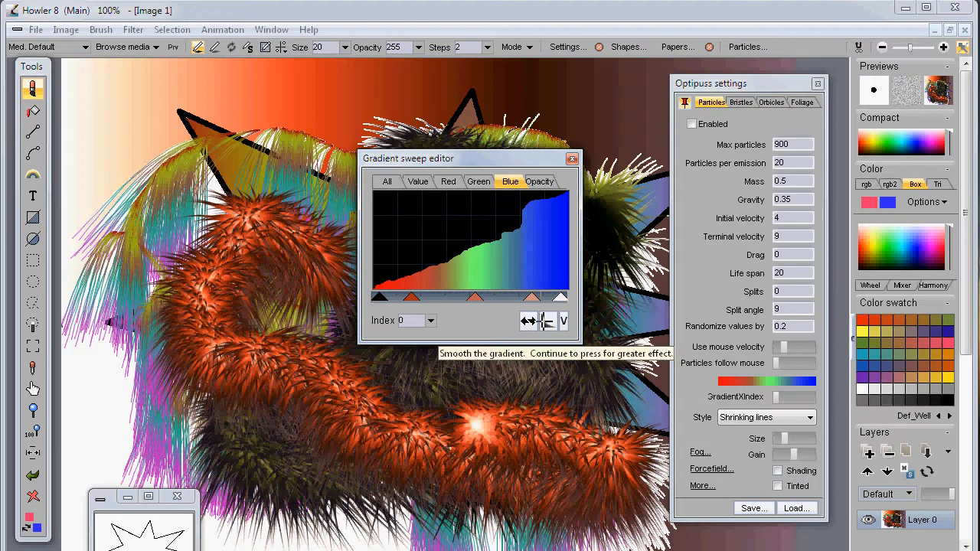
# Smooth the gradient and reverse its direction.
pyautogui.click(547, 321)
pyautogui.click(547, 322)
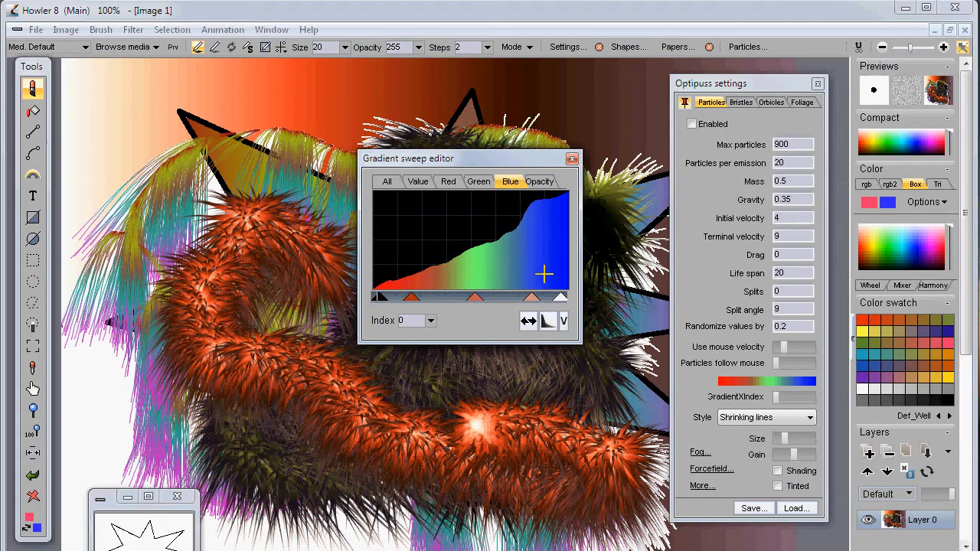
pyautogui.click(529, 320)
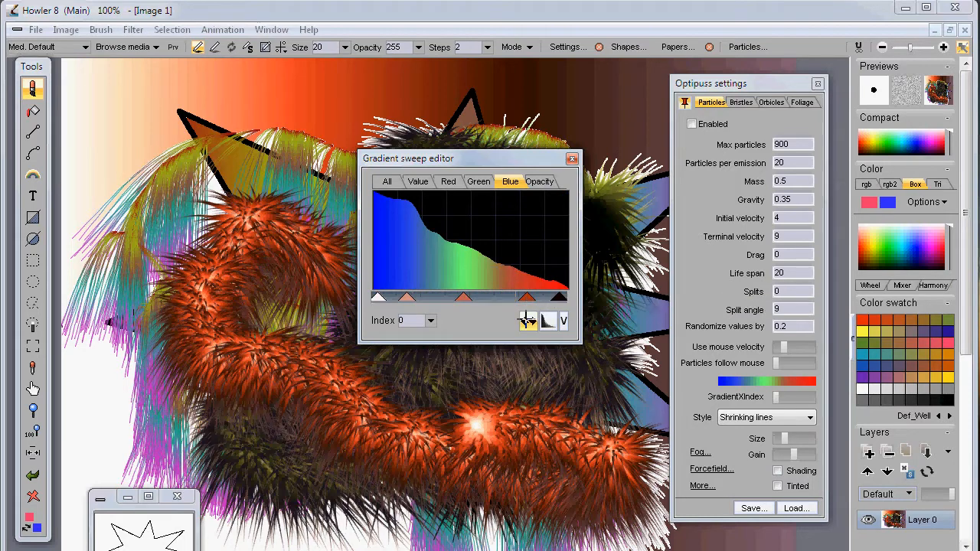
pyautogui.click(528, 320)
pyautogui.click(527, 320)
# Raise the red curve over the gradient's first quarter and redraw the green curve falling from high at the start to low at the end.
pyautogui.click(450, 181)
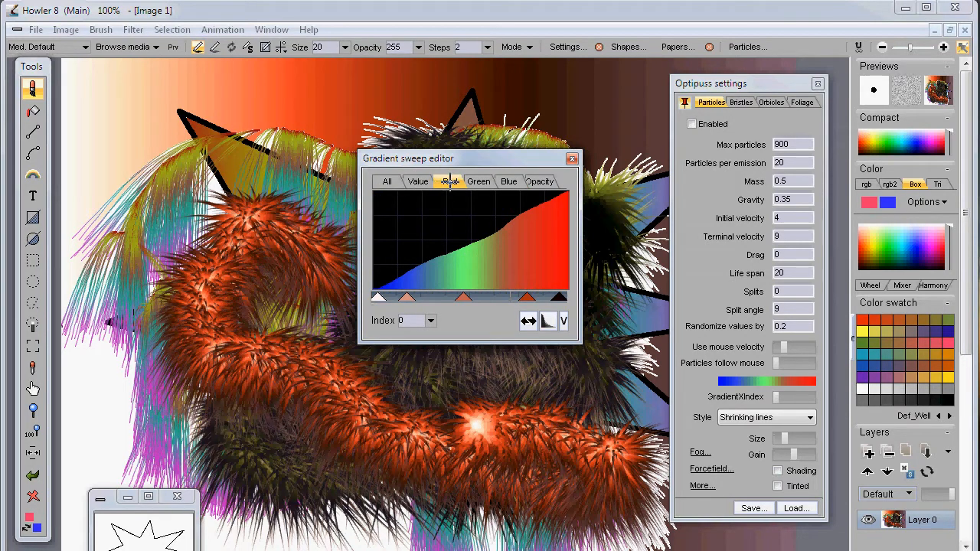
pyautogui.moveTo(420, 202)
pyautogui.mouseDown()
pyautogui.moveTo(370, 186)
pyautogui.moveTo(430, 204)
pyautogui.mouseUp()
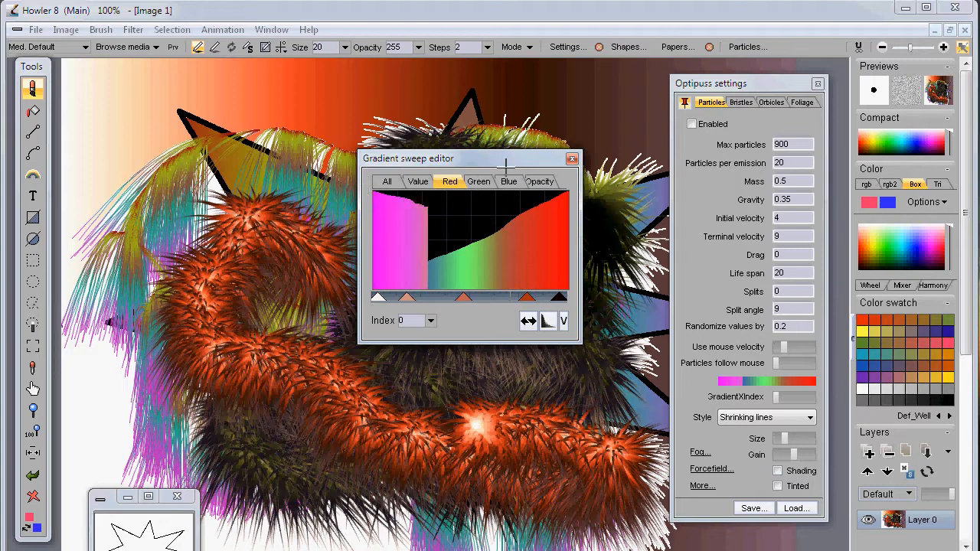
pyautogui.click(479, 182)
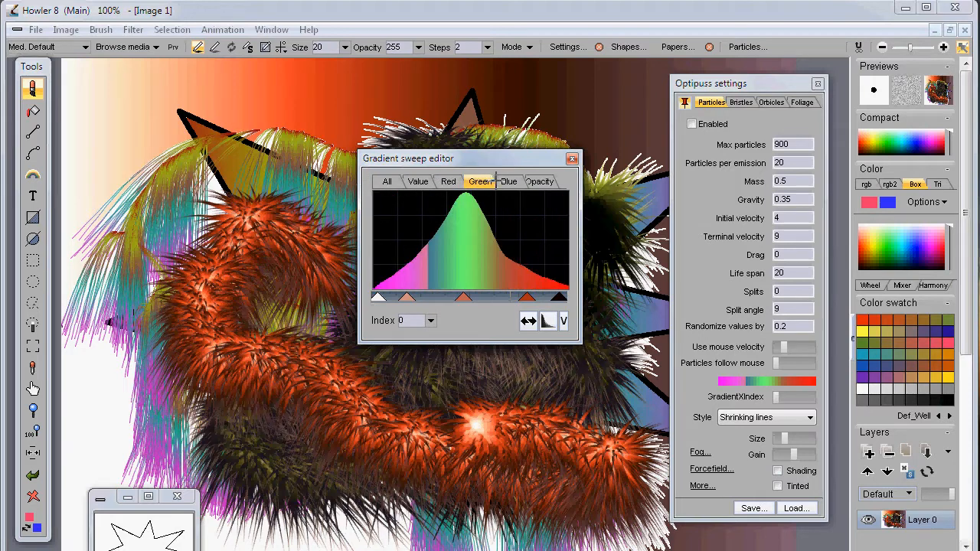
pyautogui.moveTo(412, 267)
pyautogui.mouseDown()
pyautogui.moveTo(394, 265)
pyautogui.moveTo(376, 196)
pyautogui.moveTo(455, 243)
pyautogui.moveTo(599, 278)
pyautogui.mouseUp()
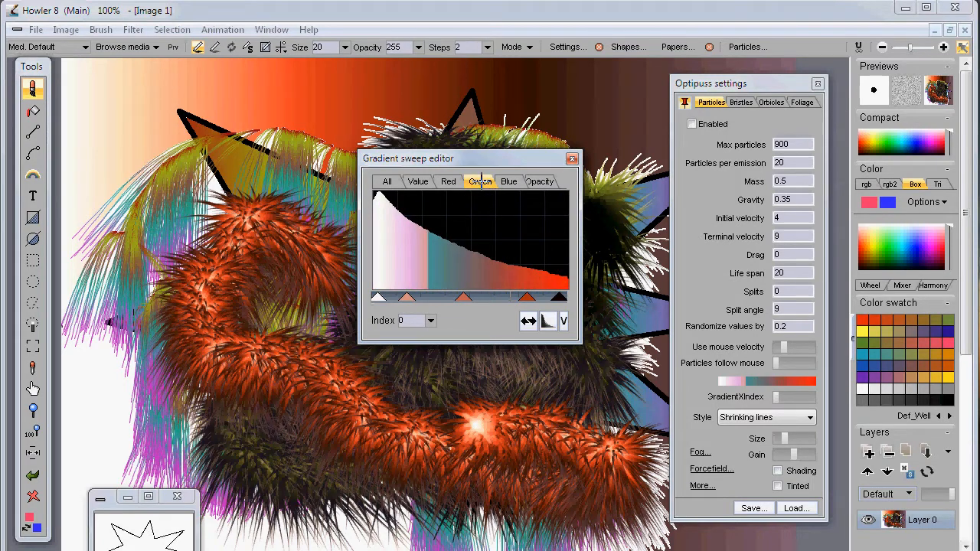
# Redraw the blue curve sloping down across the gradient and the green curve as a low hump tapering towards the end.
pyautogui.click(510, 181)
pyautogui.moveTo(376, 201); pyautogui.dragTo(580, 281)
pyautogui.click(483, 182)
pyautogui.moveTo(425, 229)
pyautogui.mouseDown()
pyautogui.moveTo(380, 271)
pyautogui.moveTo(424, 231)
pyautogui.moveTo(381, 297)
pyautogui.moveTo(484, 257)
pyautogui.moveTo(591, 282)
pyautogui.mouseUp()
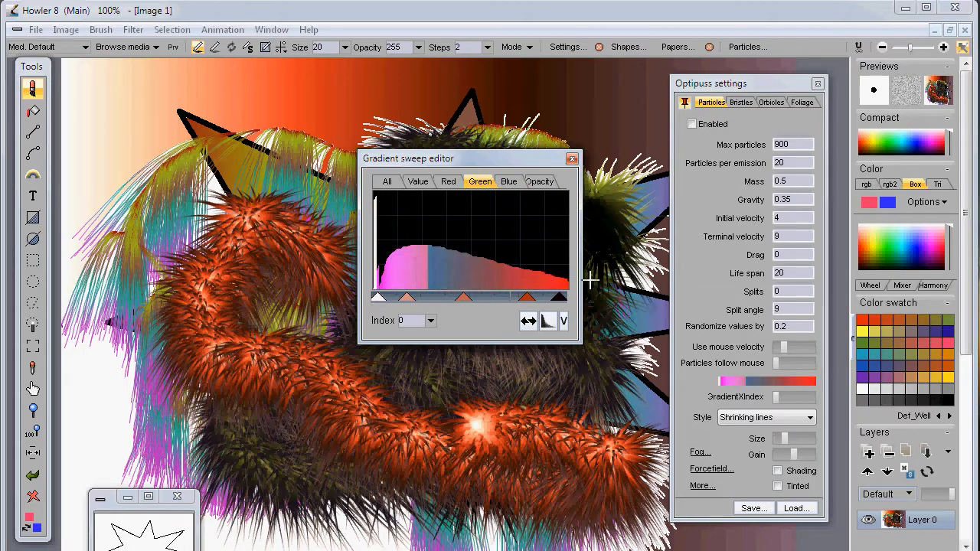
# Redraw the red curve as a steady slope rising from low at the gradient's start to high at its end.
pyautogui.click(449, 182)
pyautogui.moveTo(396, 230)
pyautogui.mouseDown()
pyautogui.moveTo(383, 222)
pyautogui.moveTo(426, 264)
pyautogui.moveTo(361, 282)
pyautogui.moveTo(466, 245)
pyautogui.moveTo(518, 251)
pyautogui.moveTo(574, 218)
pyautogui.mouseUp()
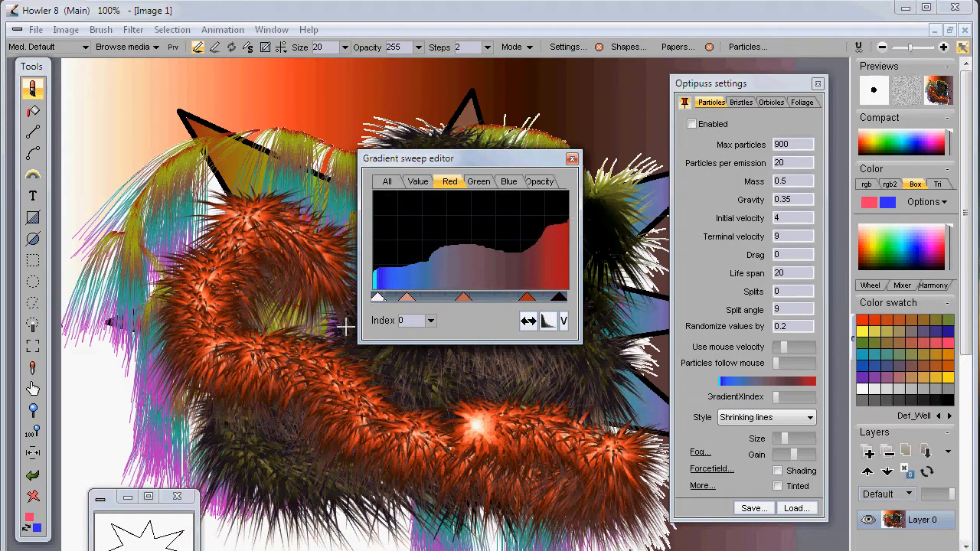
pyautogui.moveTo(515, 237)
pyautogui.mouseDown()
pyautogui.moveTo(564, 201)
pyautogui.moveTo(386, 267)
pyautogui.mouseUp()
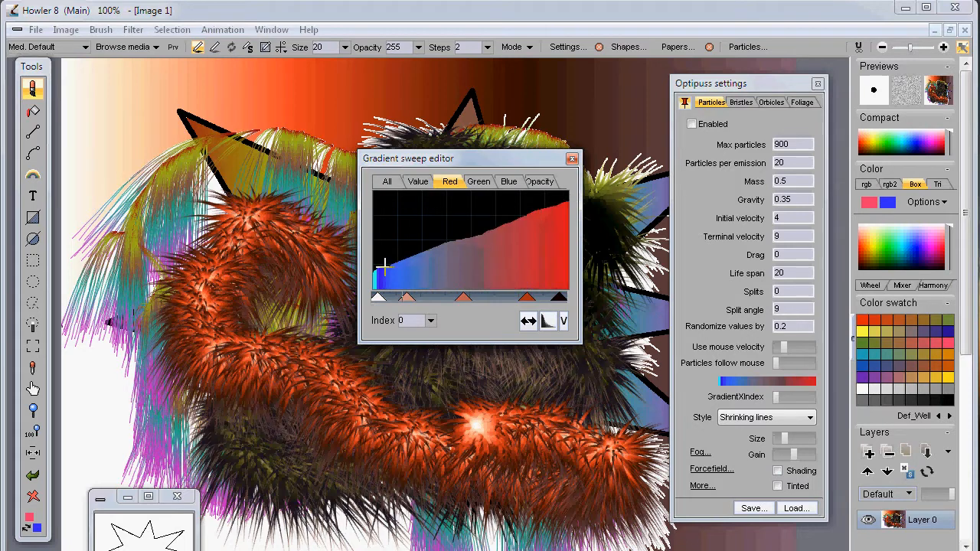
# Redraw the early parts of the green and blue curves so both slope down from the gradient's start.
pyautogui.click(482, 179)
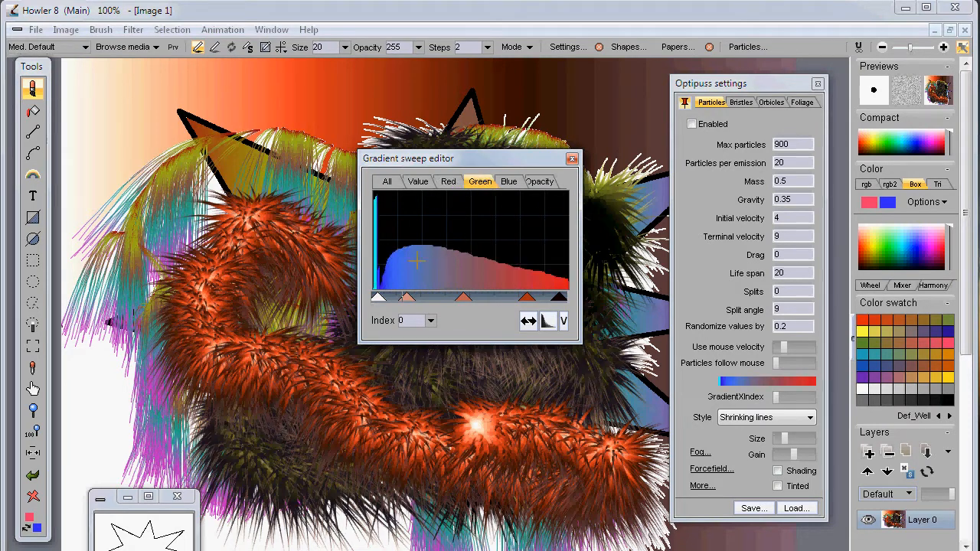
pyautogui.moveTo(398, 245)
pyautogui.mouseDown()
pyautogui.moveTo(376, 221)
pyautogui.moveTo(450, 247)
pyautogui.mouseUp()
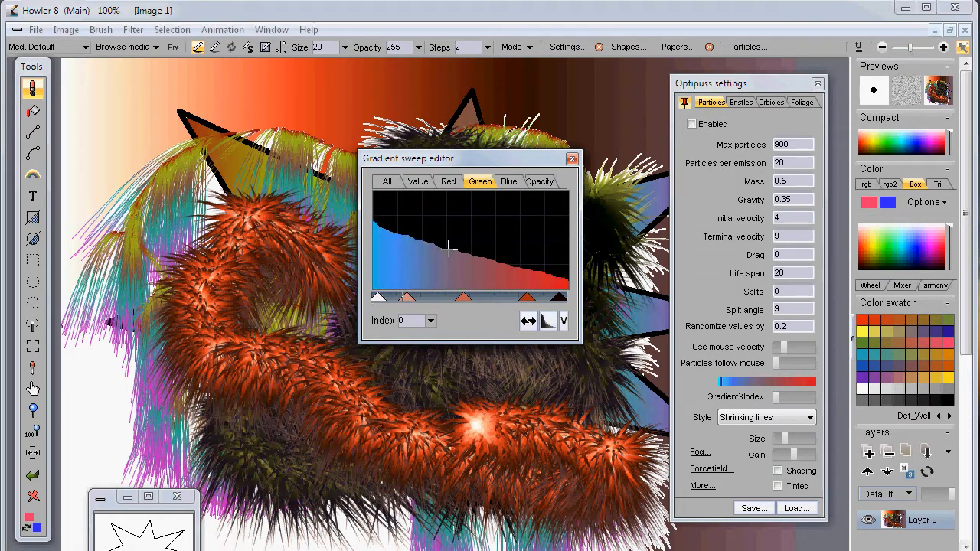
pyautogui.click(511, 181)
pyautogui.moveTo(399, 216)
pyautogui.mouseDown()
pyautogui.moveTo(375, 193)
pyautogui.moveTo(494, 255)
pyautogui.mouseUp()
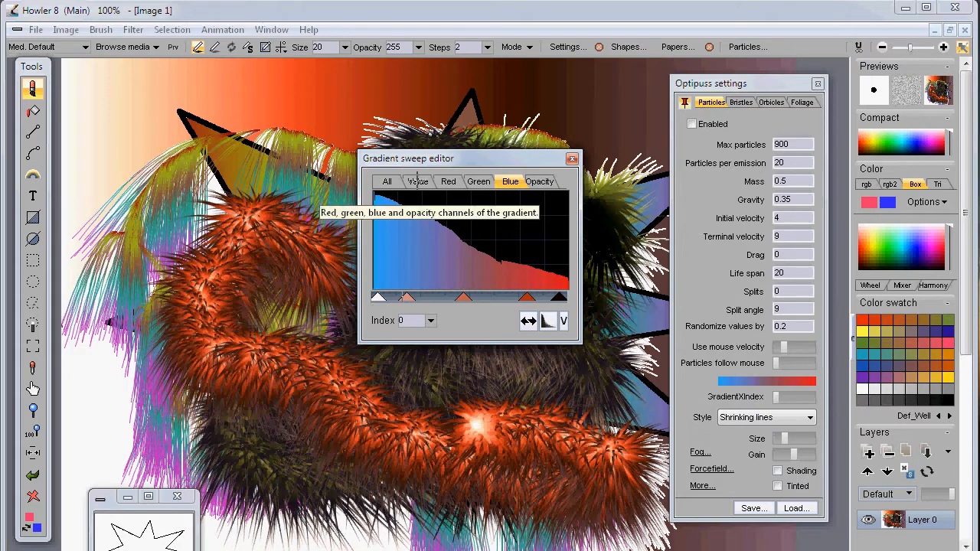
# Redraw the red curve with a deep dip after a high start, and the green curve falling from high at the start to near zero.
pyautogui.click(448, 183)
pyautogui.moveTo(385, 213)
pyautogui.mouseDown()
pyautogui.moveTo(374, 187)
pyautogui.moveTo(399, 252)
pyautogui.moveTo(469, 253)
pyautogui.moveTo(573, 195)
pyautogui.mouseUp()
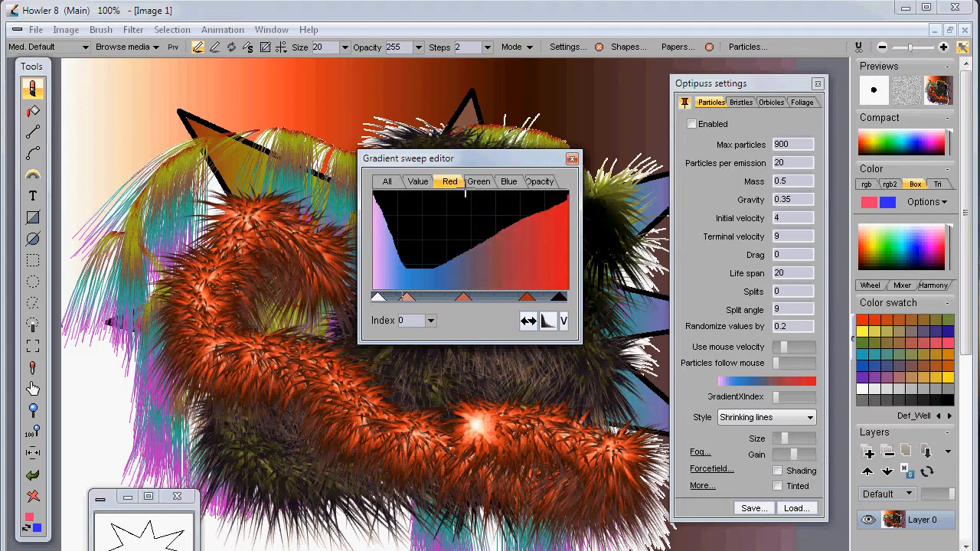
pyautogui.click(478, 180)
pyautogui.moveTo(392, 226)
pyautogui.mouseDown()
pyautogui.moveTo(374, 190)
pyautogui.moveTo(417, 246)
pyautogui.moveTo(583, 289)
pyautogui.mouseUp()
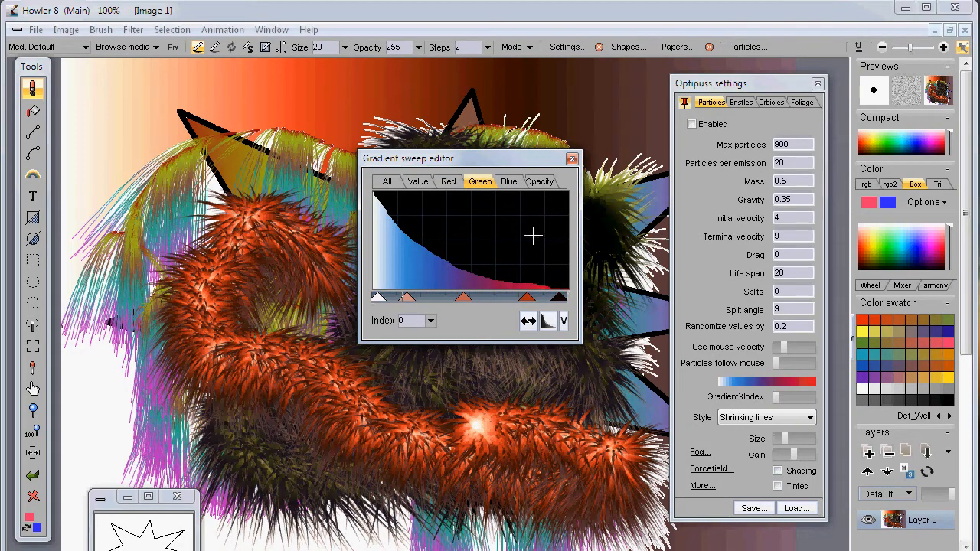
# Redraw the blue curve sloping from full at the gradient's start down to near zero at its end.
pyautogui.click(510, 181)
pyautogui.moveTo(406, 203)
pyautogui.mouseDown()
pyautogui.moveTo(368, 183)
pyautogui.moveTo(583, 282)
pyautogui.mouseUp()
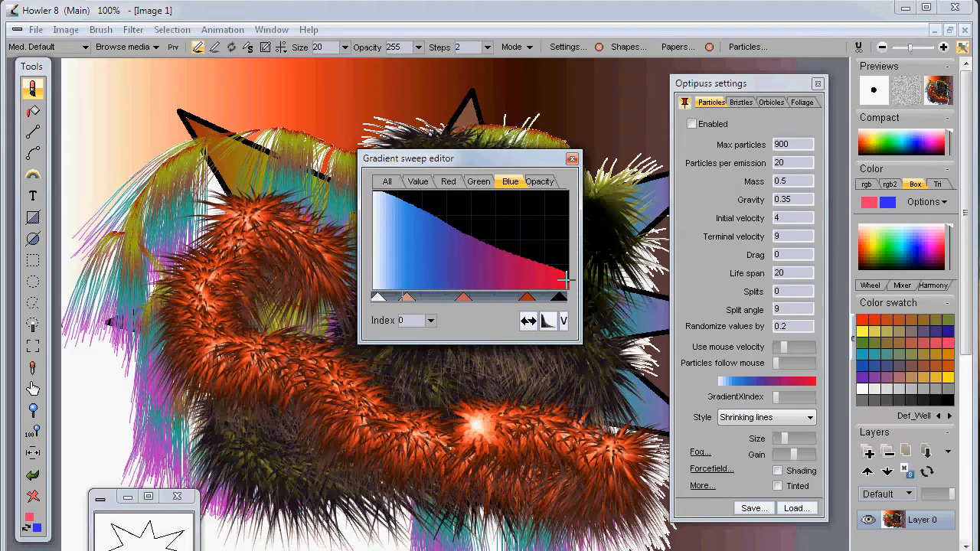
pyautogui.moveTo(531, 261)
pyautogui.mouseDown()
pyautogui.moveTo(577, 287)
pyautogui.moveTo(531, 264)
pyautogui.mouseUp()
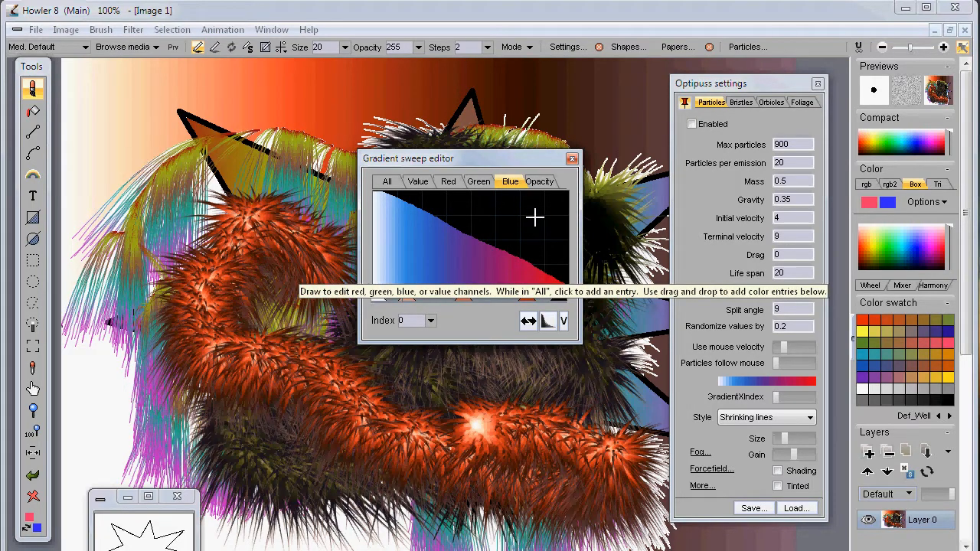
# Enable particles and paint a long winding fur stroke down the left side of the canvas with the new gradient, replacing the plain test stroke.
pyautogui.moveTo(161, 190)
pyautogui.mouseDown()
pyautogui.moveTo(247, 117)
pyautogui.moveTo(208, 254)
pyautogui.mouseUp()
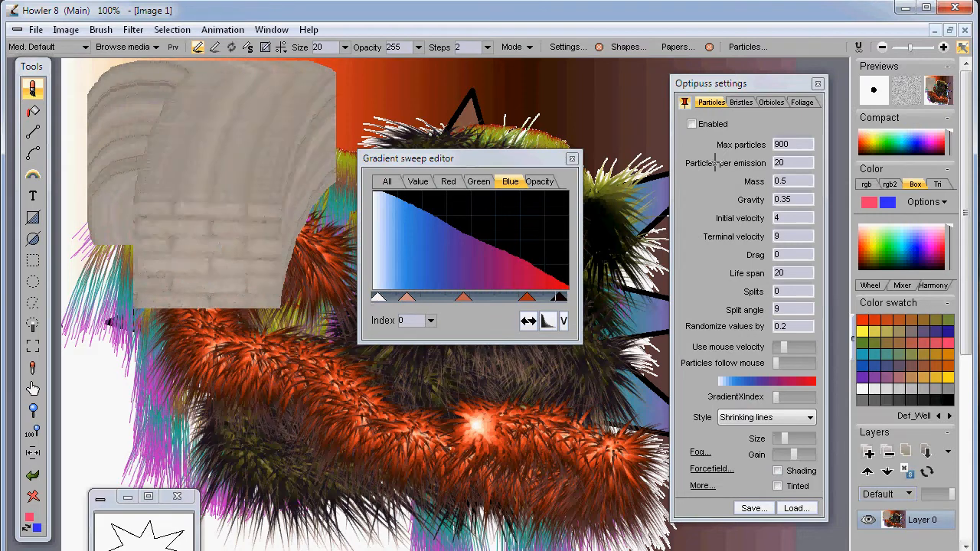
pyautogui.click(713, 124)
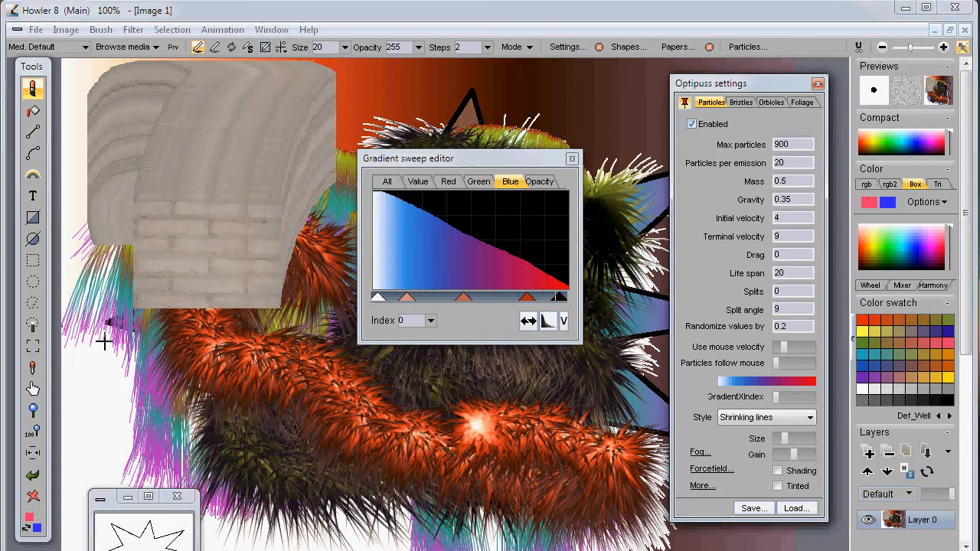
pyautogui.click(32, 474)
pyautogui.moveTo(291, 256)
pyautogui.mouseDown()
pyautogui.moveTo(122, 184)
pyautogui.moveTo(195, 381)
pyautogui.moveTo(383, 475)
pyautogui.moveTo(445, 478)
pyautogui.mouseUp()
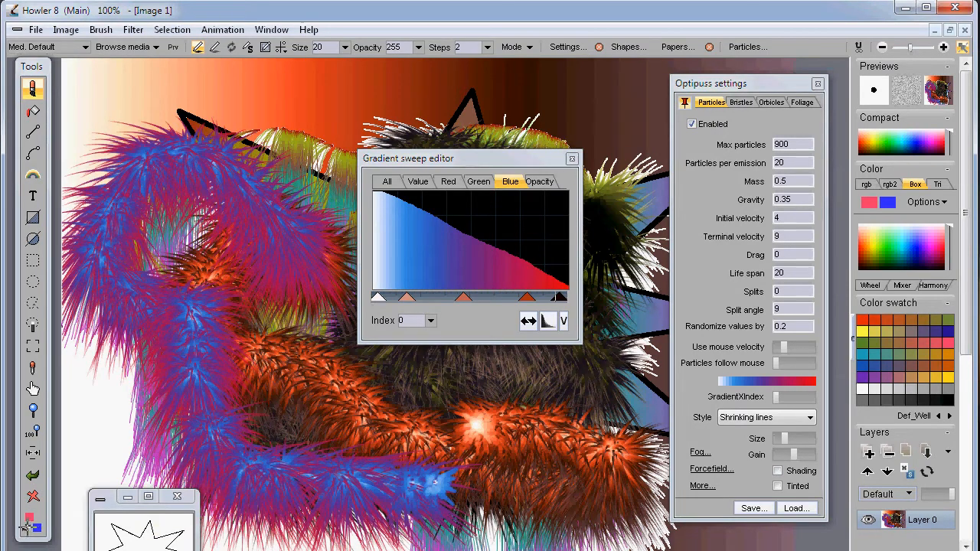
# Set the secondary colour to black, clear the canvas to it and paint two winding fur strokes.
pyautogui.click(37, 527)
pyautogui.moveTo(448, 254); pyautogui.dragTo(407, 207)
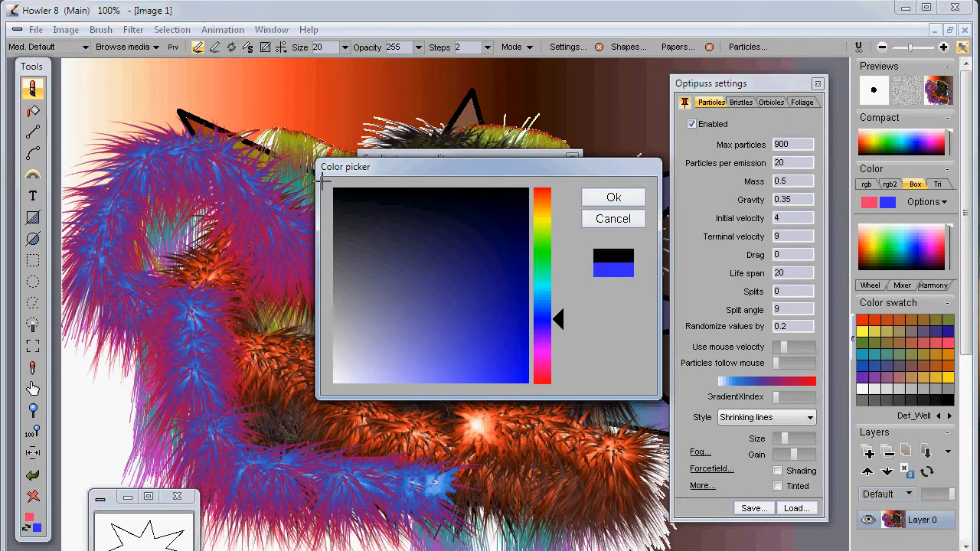
pyautogui.click(617, 197)
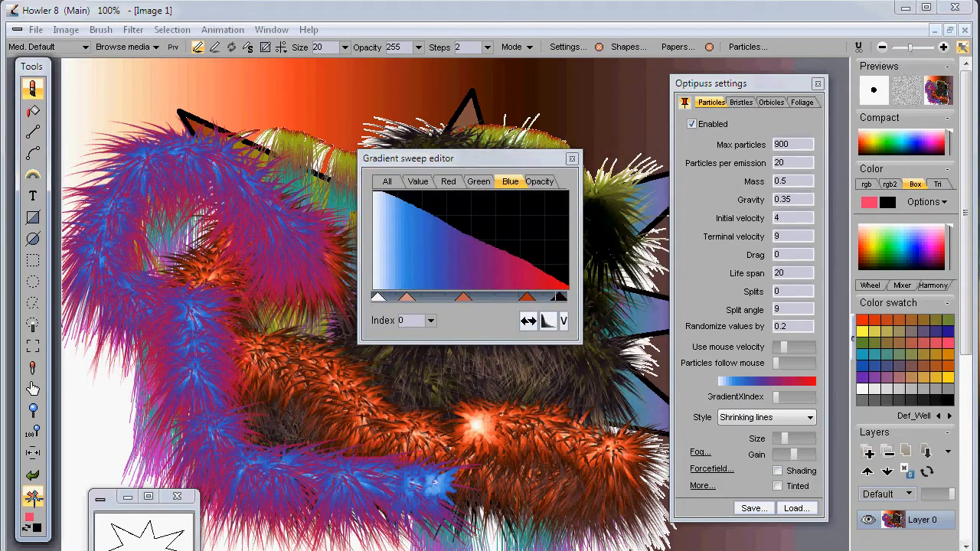
pyautogui.click(33, 497)
pyautogui.moveTo(196, 433)
pyautogui.mouseDown()
pyautogui.moveTo(247, 345)
pyautogui.moveTo(450, 445)
pyautogui.moveTo(579, 446)
pyautogui.mouseUp()
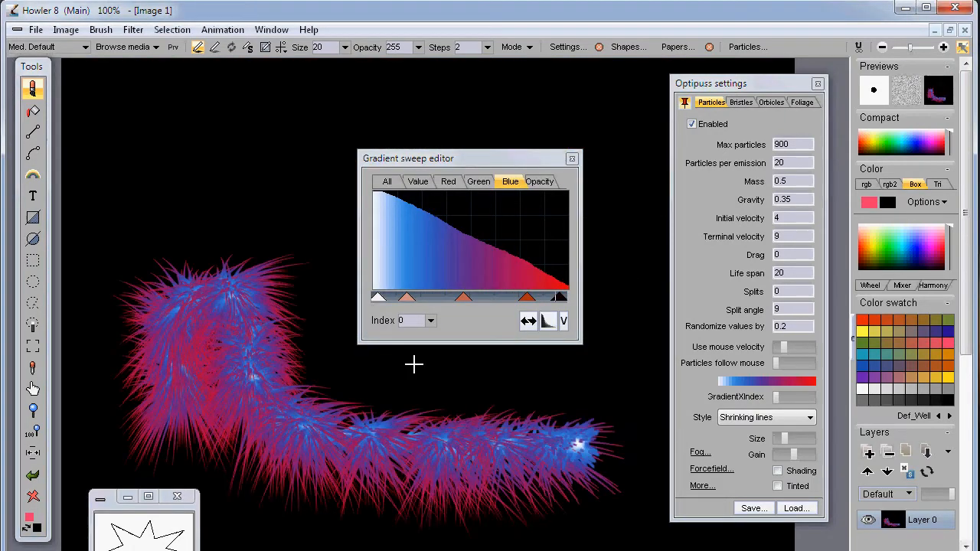
pyautogui.moveTo(232, 145)
pyautogui.mouseDown()
pyautogui.moveTo(283, 116)
pyautogui.moveTo(299, 346)
pyautogui.moveTo(452, 376)
pyautogui.moveTo(447, 395)
pyautogui.mouseUp()
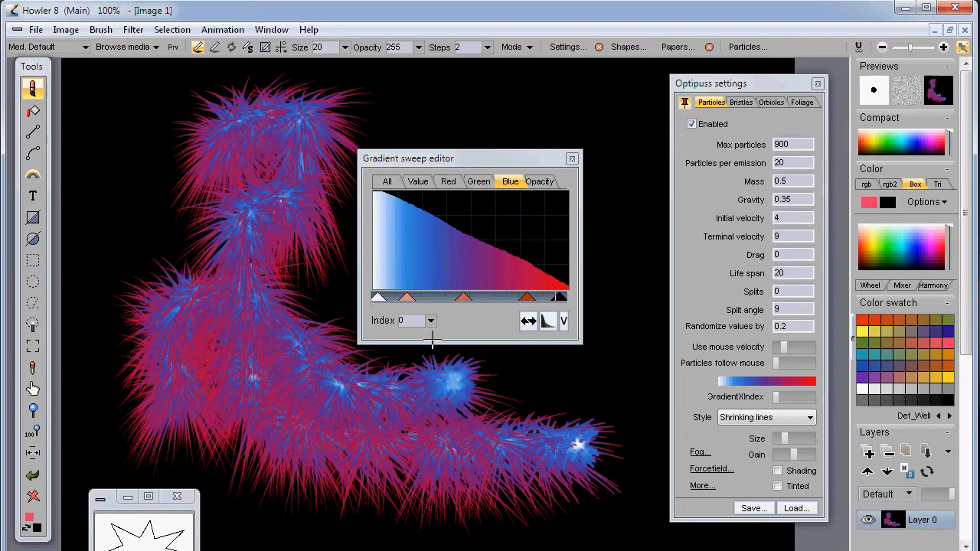
# Set the particle life span to 55 and paint long-haired fur, ending with two broad strokes on a cleared canvas.
pyautogui.doubleClick(793, 273)
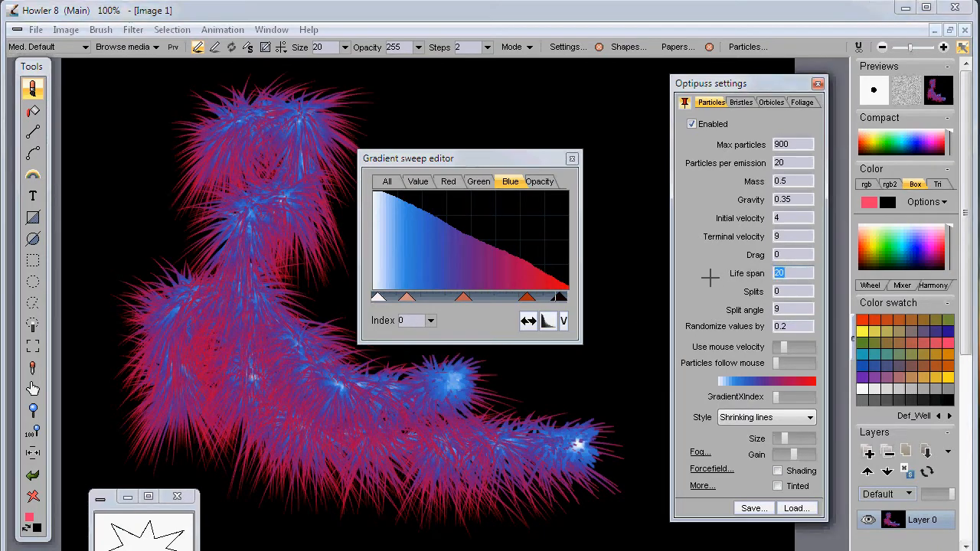
pyautogui.write('55')
pyautogui.moveTo(270, 284)
pyautogui.mouseDown()
pyautogui.moveTo(282, 117)
pyautogui.moveTo(287, 180)
pyautogui.moveTo(232, 356)
pyautogui.moveTo(164, 435)
pyautogui.mouseUp()
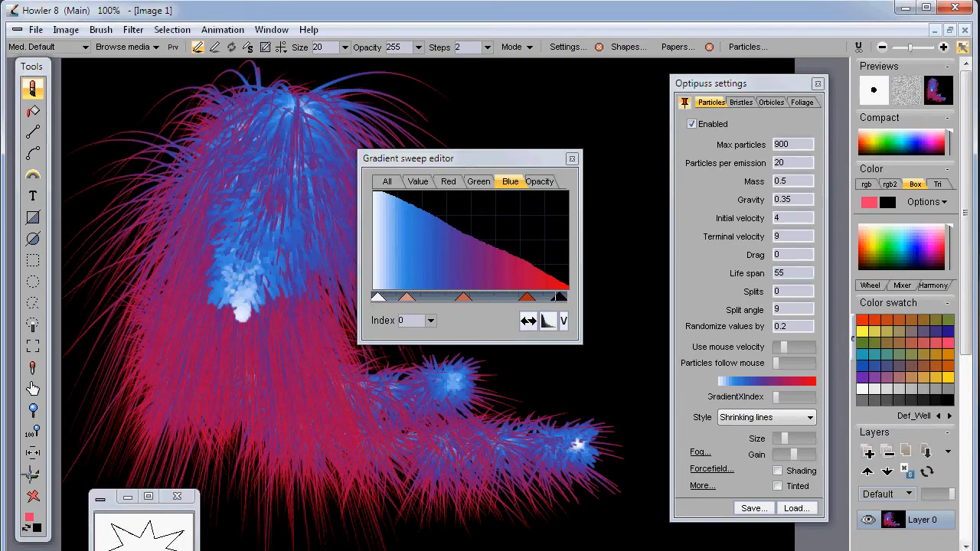
pyautogui.click(31, 475)
pyautogui.moveTo(108, 119)
pyautogui.mouseDown()
pyautogui.moveTo(202, 160)
pyautogui.moveTo(280, 265)
pyautogui.moveTo(372, 437)
pyautogui.mouseUp()
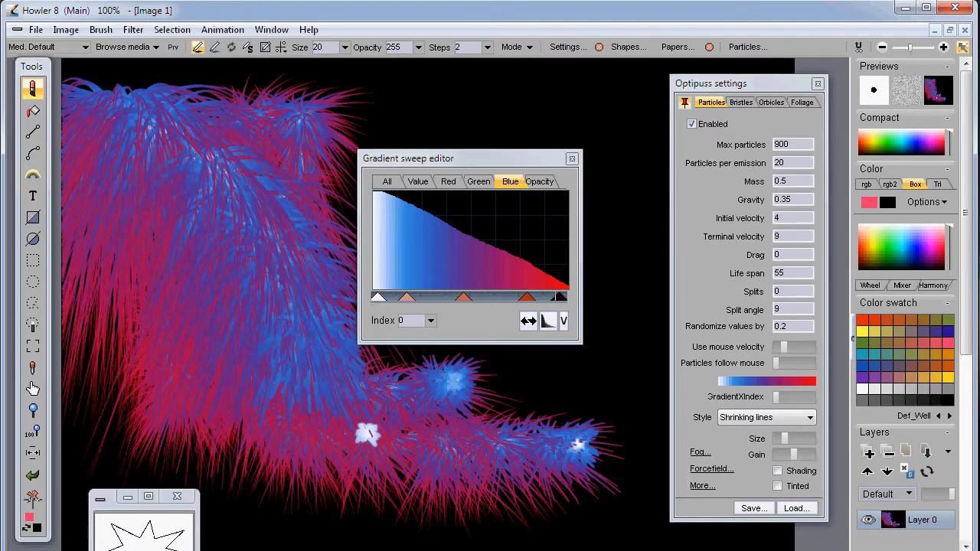
pyautogui.press('Delete')
pyautogui.moveTo(115, 116)
pyautogui.mouseDown()
pyautogui.moveTo(145, 125)
pyautogui.moveTo(252, 240)
pyautogui.moveTo(319, 349)
pyautogui.moveTo(404, 416)
pyautogui.mouseUp()
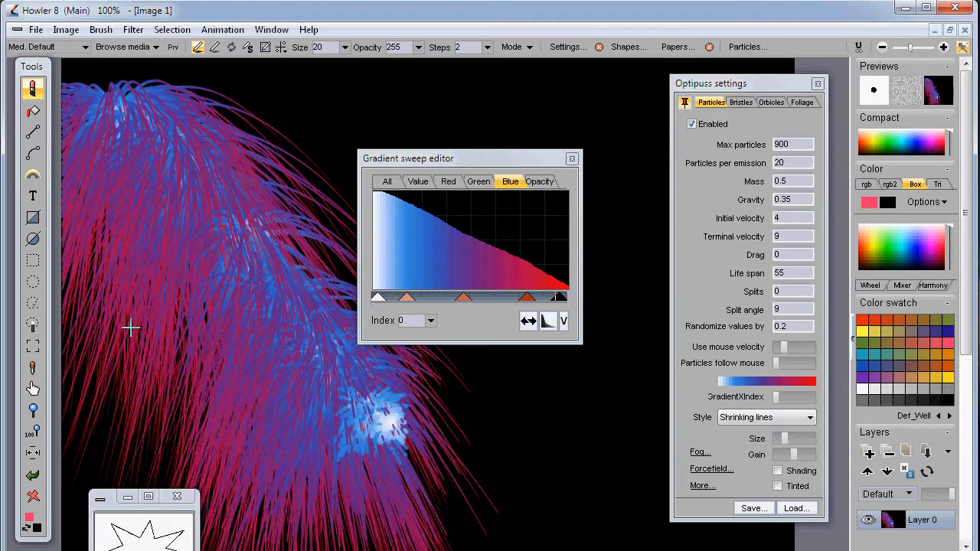
pyautogui.moveTo(92, 273)
pyautogui.mouseDown()
pyautogui.moveTo(210, 146)
pyautogui.moveTo(381, 110)
pyautogui.moveTo(501, 113)
pyautogui.mouseUp()
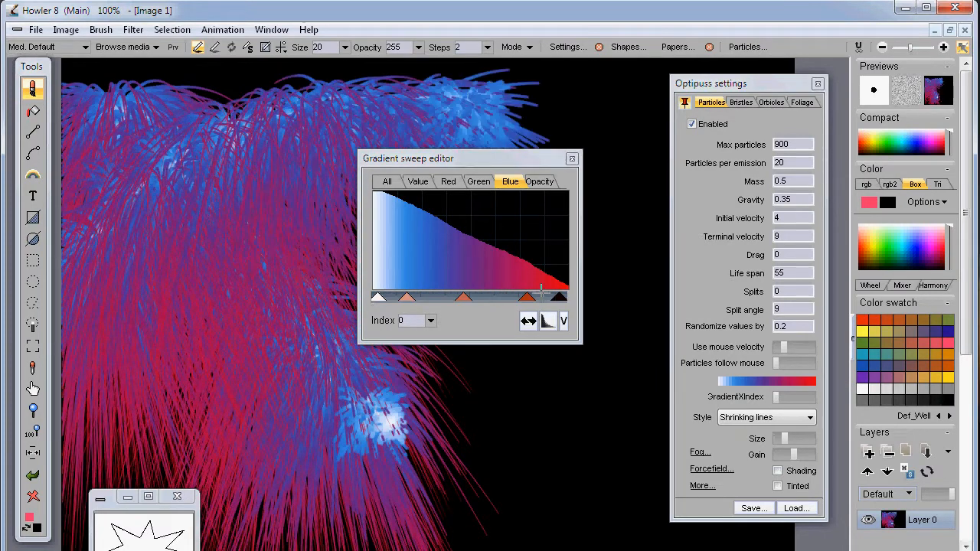
# Redraw the later parts of the channel curves, with blue and green falling to near zero and red rising to a high hump.
pyautogui.click(502, 176)
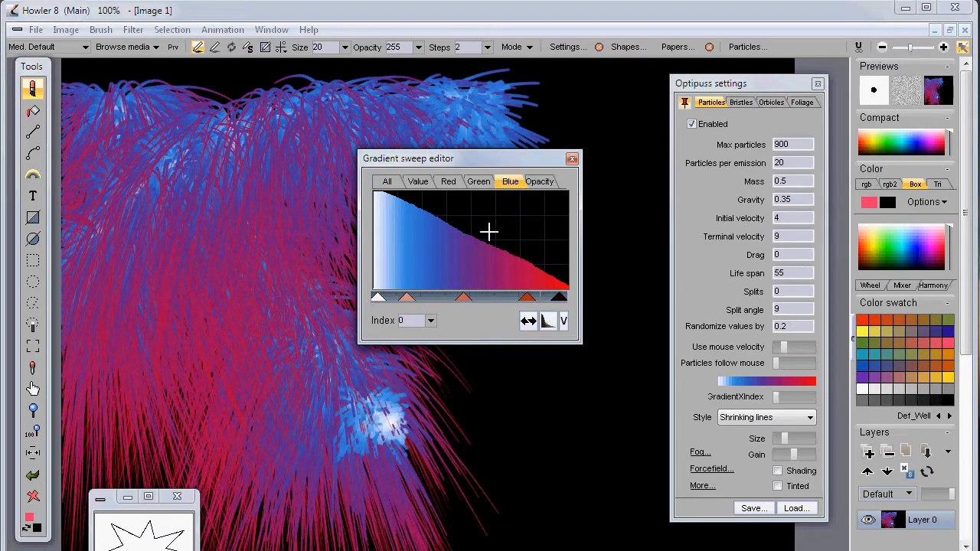
pyautogui.moveTo(481, 240); pyautogui.dragTo(568, 284)
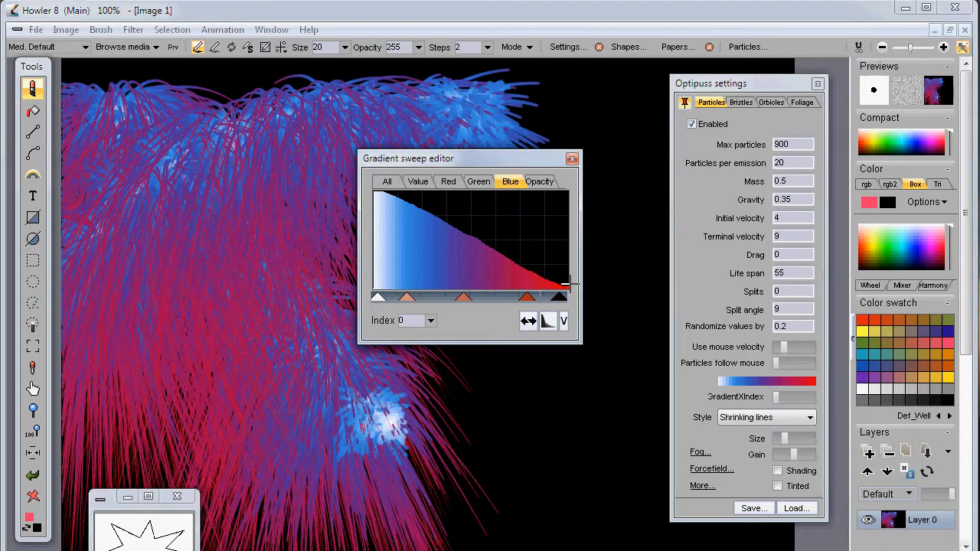
pyautogui.click(481, 182)
pyautogui.moveTo(459, 262); pyautogui.dragTo(587, 286)
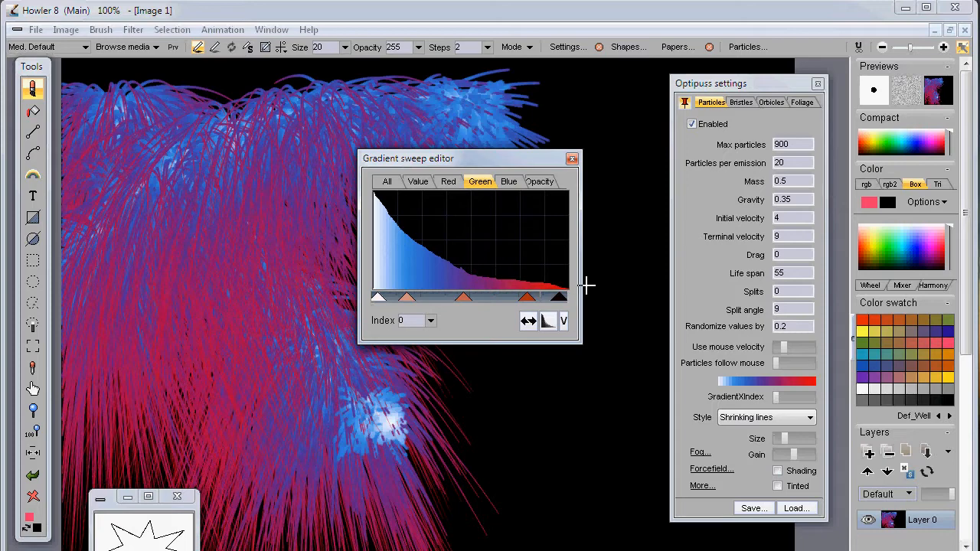
pyautogui.click(448, 182)
pyautogui.moveTo(443, 262)
pyautogui.mouseDown()
pyautogui.moveTo(565, 206)
pyautogui.moveTo(576, 234)
pyautogui.mouseUp()
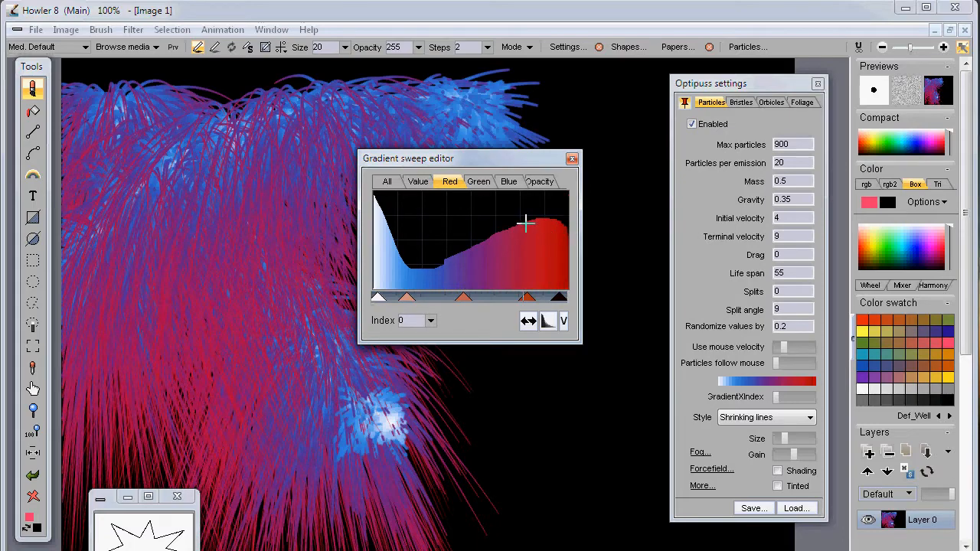
# Test the adjusted gradient with a fur stroke over the existing fur and another winding stroke on a cleared canvas.
pyautogui.moveTo(255, 231)
pyautogui.mouseDown()
pyautogui.moveTo(192, 322)
pyautogui.moveTo(268, 390)
pyautogui.moveTo(470, 398)
pyautogui.moveTo(538, 371)
pyautogui.moveTo(454, 390)
pyautogui.mouseUp()
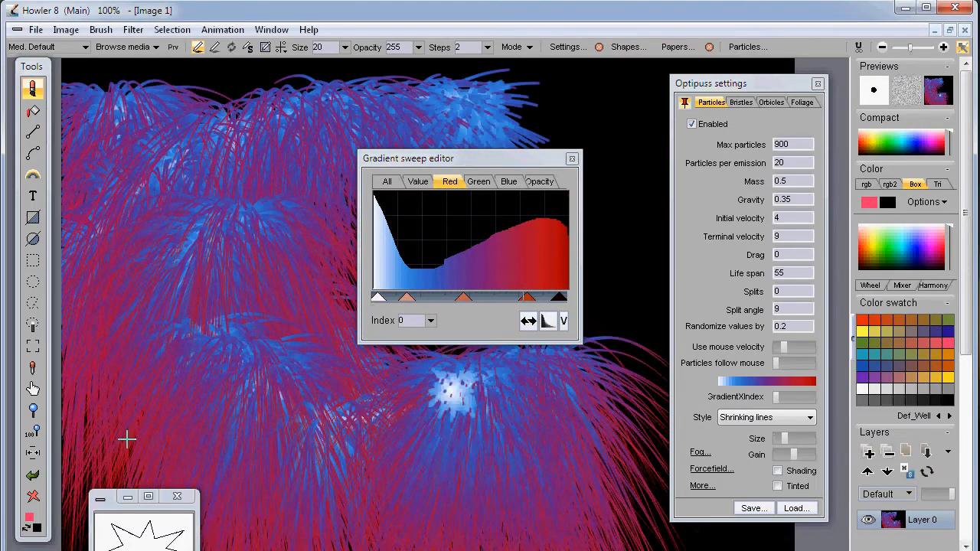
pyautogui.click(33, 497)
pyautogui.moveTo(136, 201)
pyautogui.mouseDown()
pyautogui.moveTo(223, 215)
pyautogui.moveTo(266, 298)
pyautogui.moveTo(307, 340)
pyautogui.moveTo(192, 396)
pyautogui.moveTo(190, 370)
pyautogui.mouseUp()
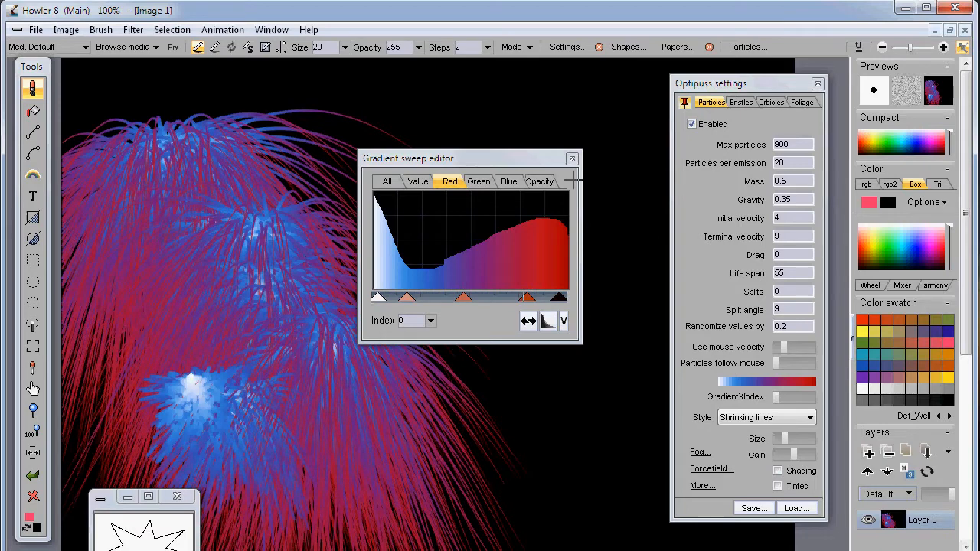
# Redraw the opacity curve so it falls off toward the gradient's end, and paint fading fur on a cleared canvas.
pyautogui.click(541, 181)
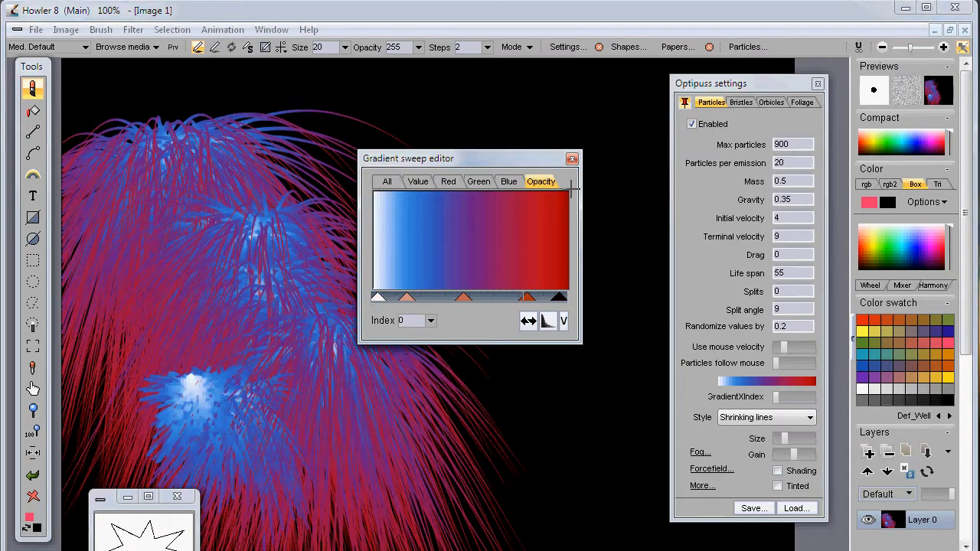
pyautogui.moveTo(381, 197)
pyautogui.mouseDown()
pyautogui.moveTo(466, 193)
pyautogui.moveTo(519, 208)
pyautogui.moveTo(575, 288)
pyautogui.mouseUp()
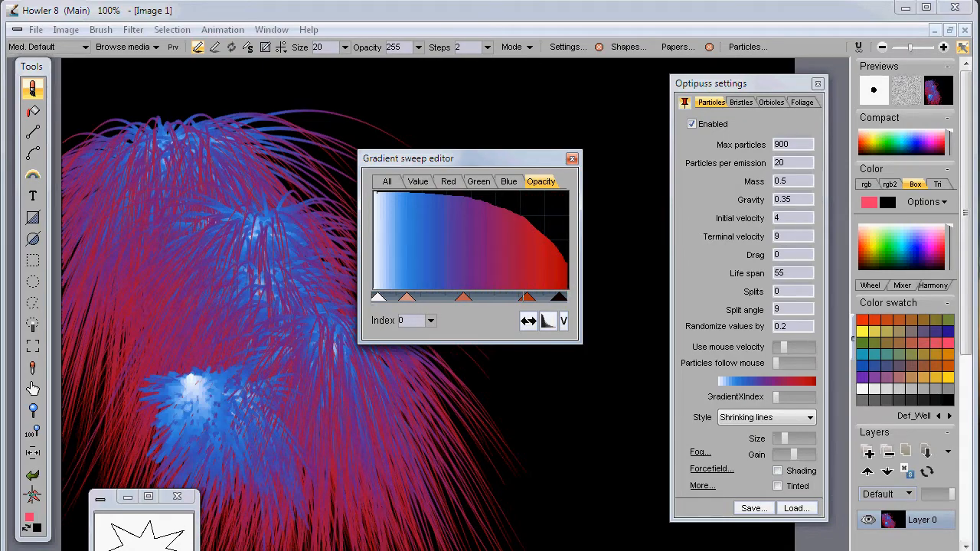
pyautogui.click(32, 495)
pyautogui.moveTo(146, 143)
pyautogui.mouseDown()
pyautogui.moveTo(209, 116)
pyautogui.moveTo(249, 136)
pyautogui.moveTo(248, 250)
pyautogui.moveTo(240, 255)
pyautogui.moveTo(135, 87)
pyautogui.moveTo(106, 147)
pyautogui.moveTo(115, 151)
pyautogui.mouseUp()
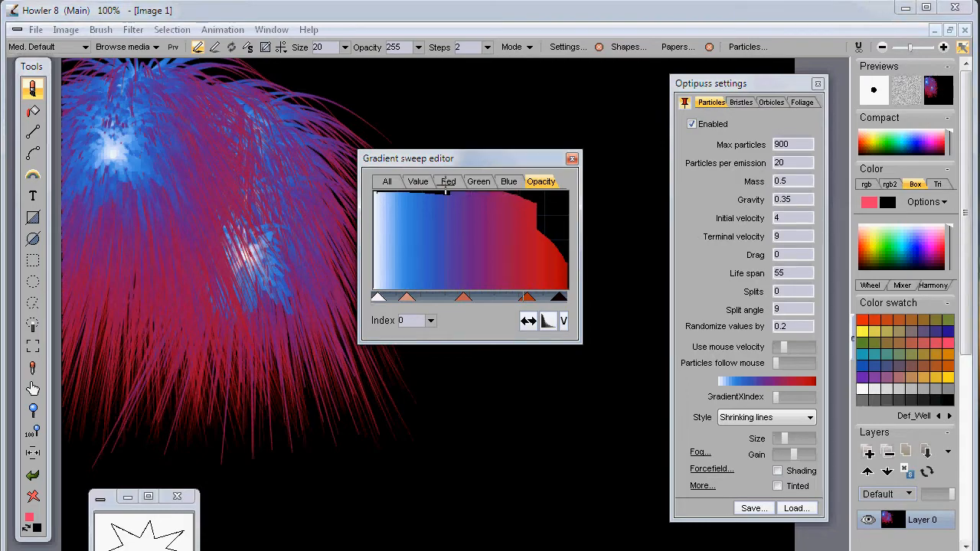
# Raise the opacity curve back to full toward the gradient's end and paint a comparison fur stroke.
pyautogui.moveTo(537, 201); pyautogui.dragTo(596, 179)
pyautogui.moveTo(175, 135)
pyautogui.mouseDown()
pyautogui.moveTo(171, 128)
pyautogui.moveTo(219, 153)
pyautogui.moveTo(241, 242)
pyautogui.moveTo(287, 322)
pyautogui.moveTo(326, 334)
pyautogui.mouseUp()
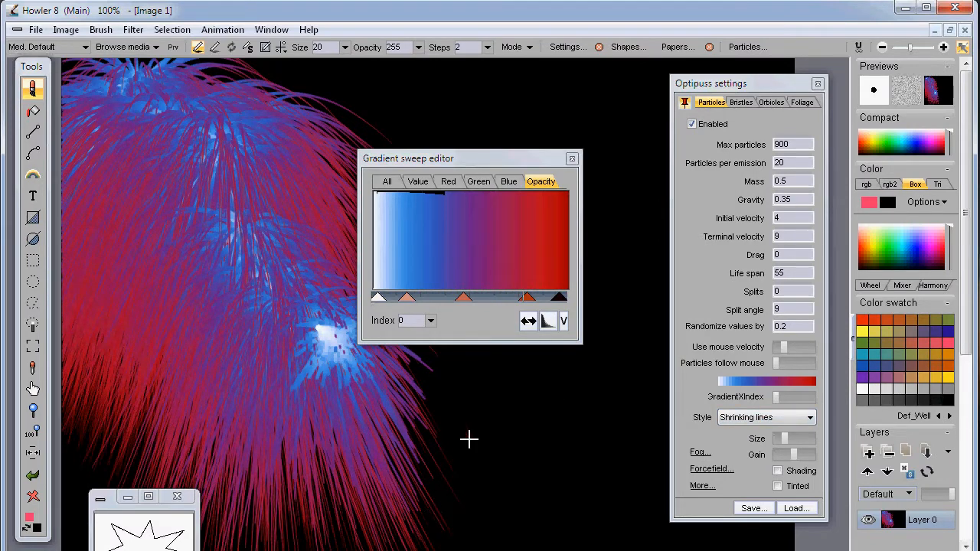
# Set the particle style to Brush and paint a short stroke over the fur with the current image brush.
pyautogui.click(785, 416)
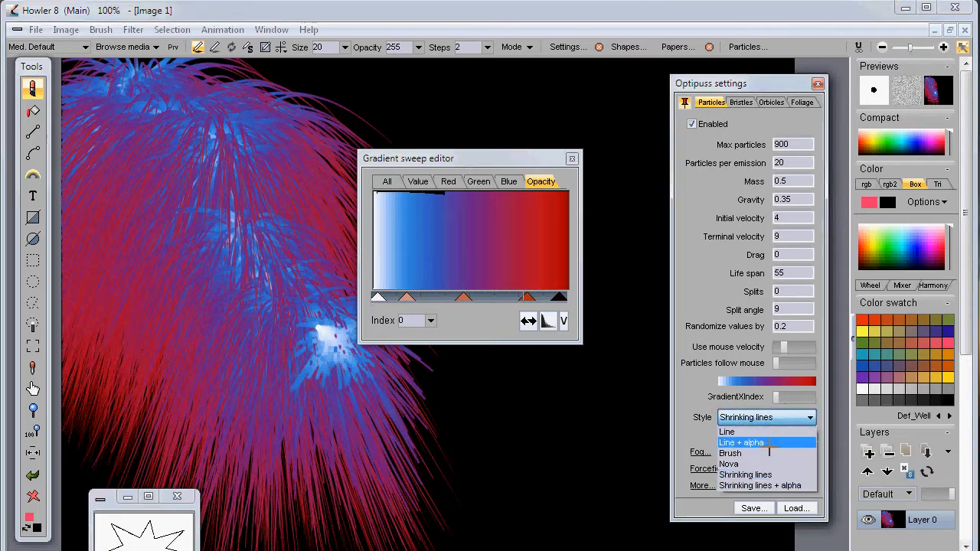
pyautogui.click(741, 453)
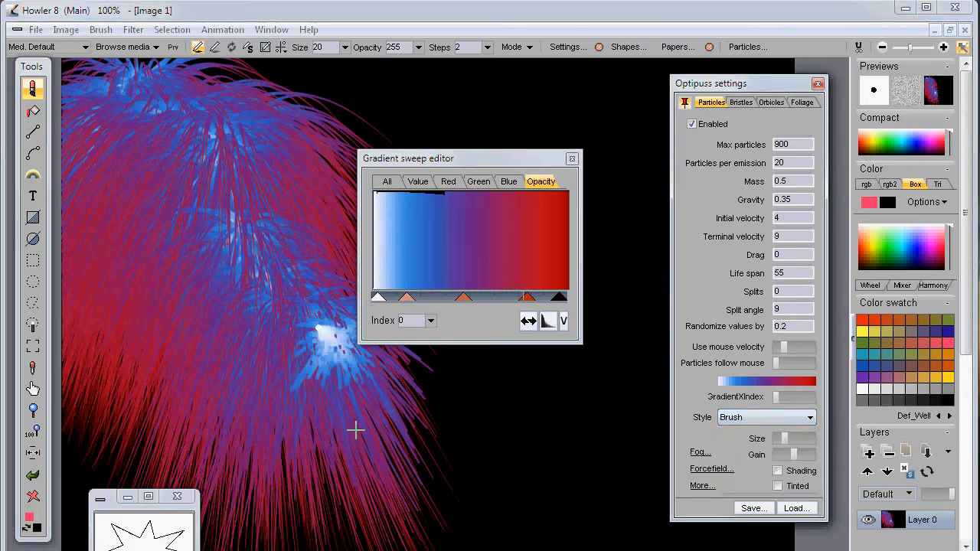
pyautogui.moveTo(237, 298)
pyautogui.mouseDown()
pyautogui.moveTo(158, 367)
pyautogui.moveTo(221, 308)
pyautogui.moveTo(193, 265)
pyautogui.mouseUp()
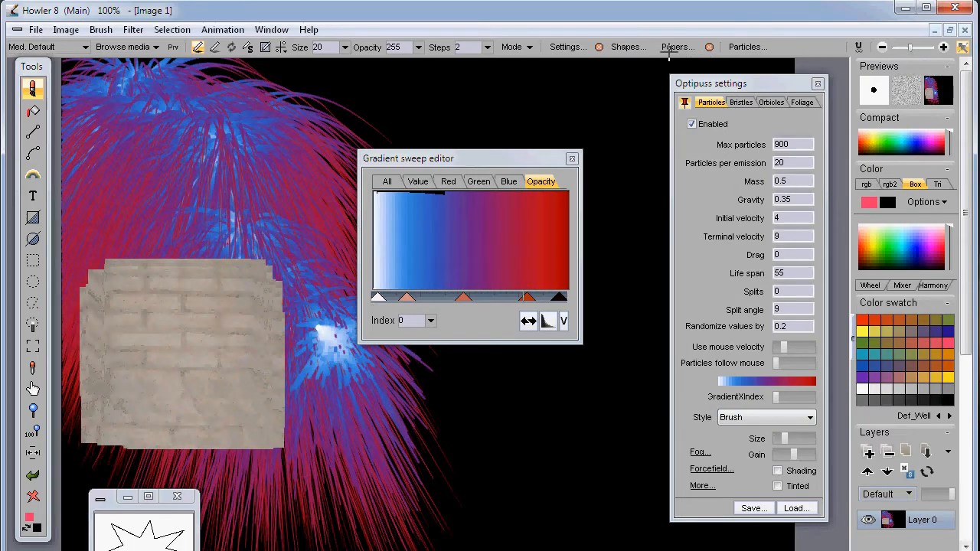
# Switch from the image brush to the standard round brush and paint a short particle stroke above the brick patch.
pyautogui.click(566, 46)
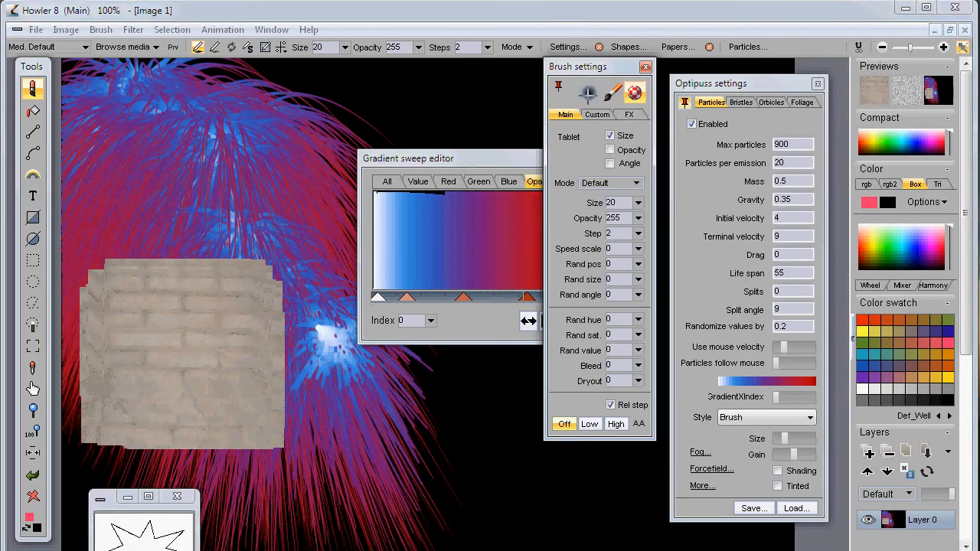
pyautogui.click(588, 92)
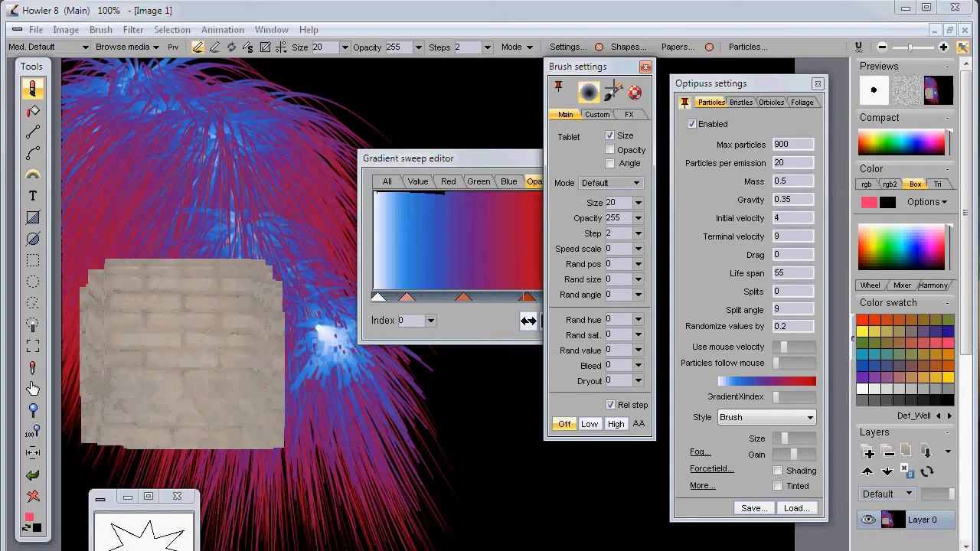
pyautogui.click(646, 66)
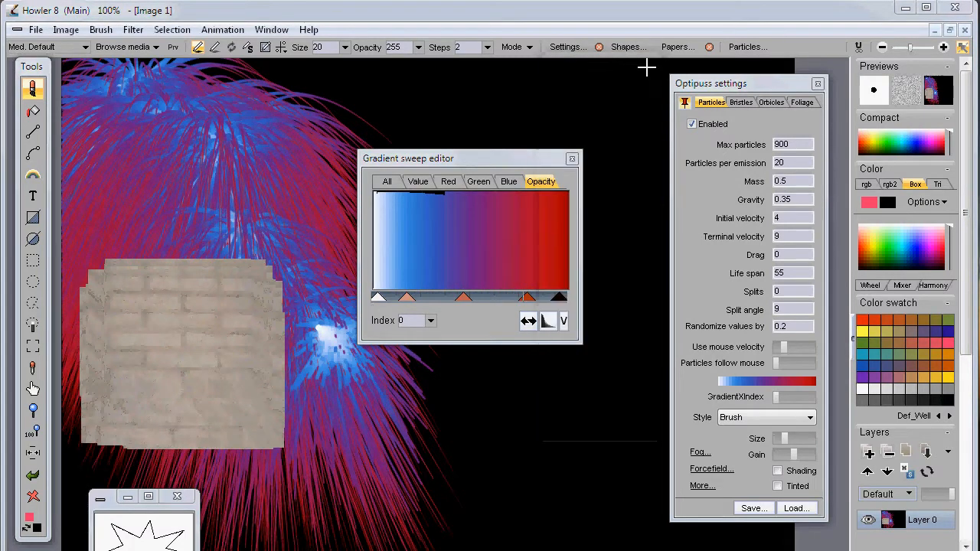
pyautogui.moveTo(230, 205)
pyautogui.mouseDown()
pyautogui.moveTo(188, 219)
pyautogui.moveTo(185, 274)
pyautogui.mouseUp()
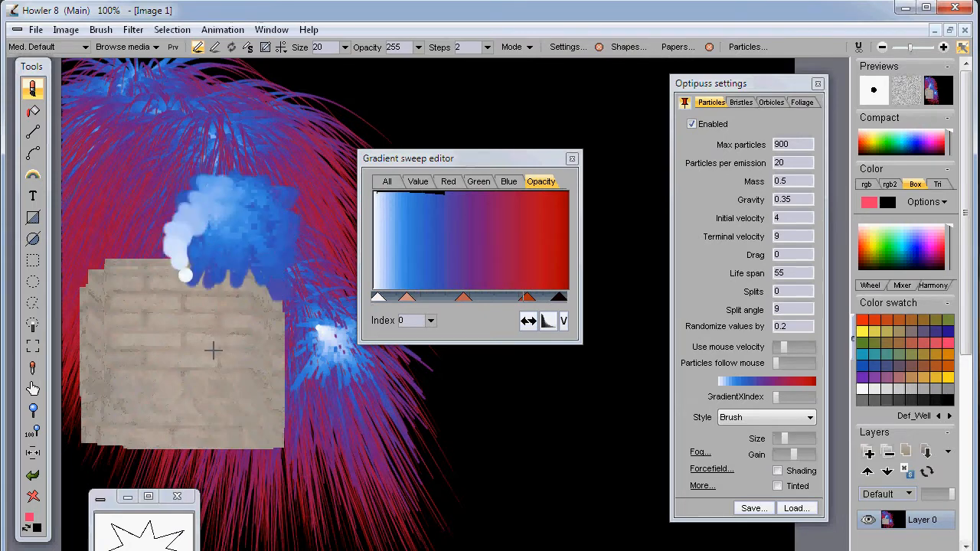
# Reduce the brush size to 8 and paint particle strokes, repeating them on a cleared canvas.
pyautogui.click(345, 46)
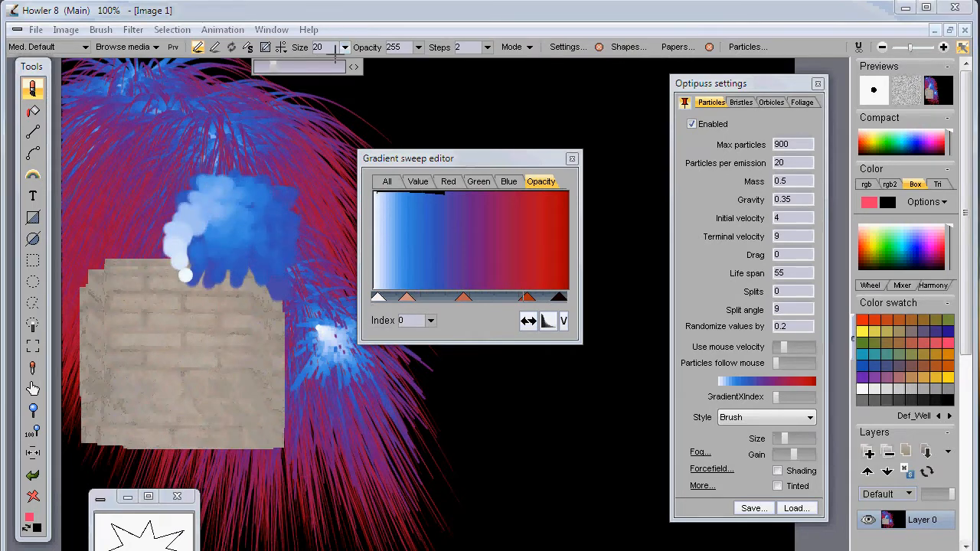
pyautogui.moveTo(268, 67); pyautogui.dragTo(263, 66)
pyautogui.moveTo(254, 140); pyautogui.dragTo(199, 157)
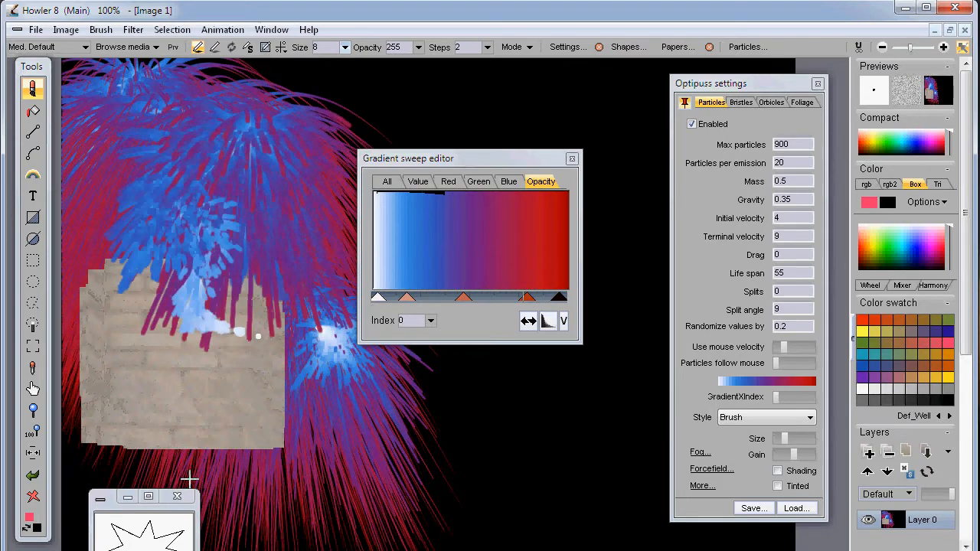
pyautogui.click(33, 497)
pyautogui.moveTo(201, 218)
pyautogui.mouseDown()
pyautogui.moveTo(239, 308)
pyautogui.moveTo(291, 381)
pyautogui.moveTo(370, 401)
pyautogui.mouseUp()
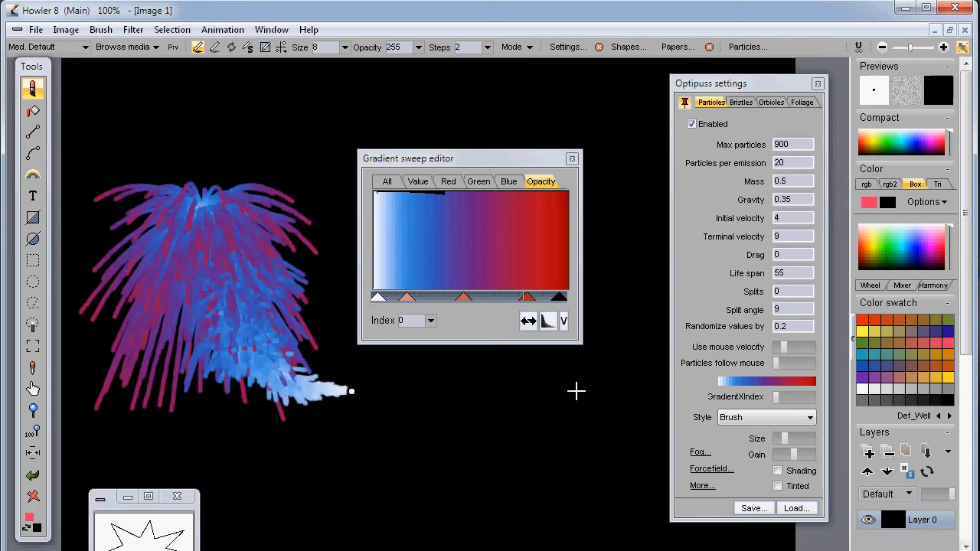
# Set the particle style to Line and paint a long, fine-haired fur stroke diagonally across a cleared canvas.
pyautogui.click(779, 418)
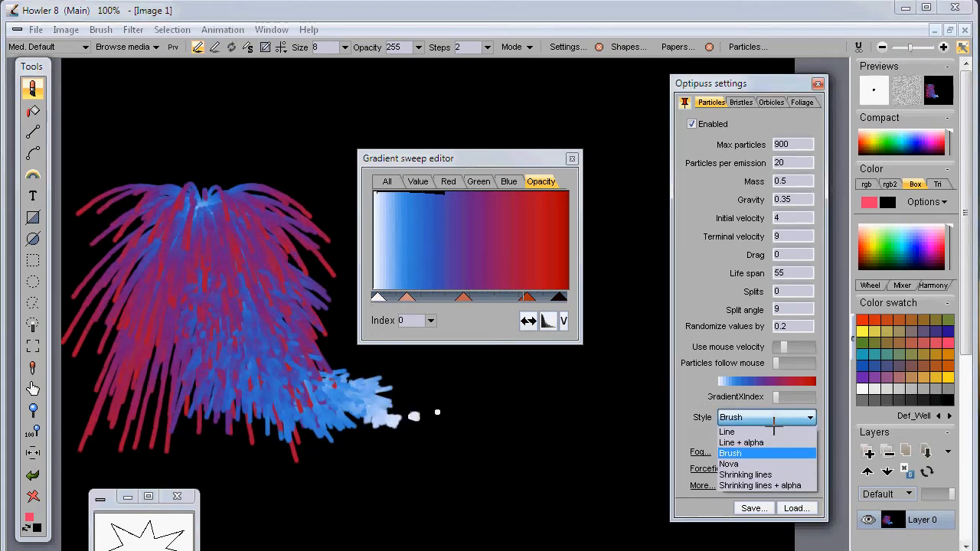
pyautogui.click(760, 432)
pyautogui.moveTo(146, 153)
pyautogui.mouseDown()
pyautogui.moveTo(200, 170)
pyautogui.moveTo(253, 294)
pyautogui.mouseUp()
pyautogui.click(34, 501)
pyautogui.moveTo(178, 312)
pyautogui.mouseDown()
pyautogui.moveTo(196, 276)
pyautogui.moveTo(212, 170)
pyautogui.moveTo(248, 301)
pyautogui.moveTo(401, 368)
pyautogui.moveTo(540, 405)
pyautogui.mouseUp()
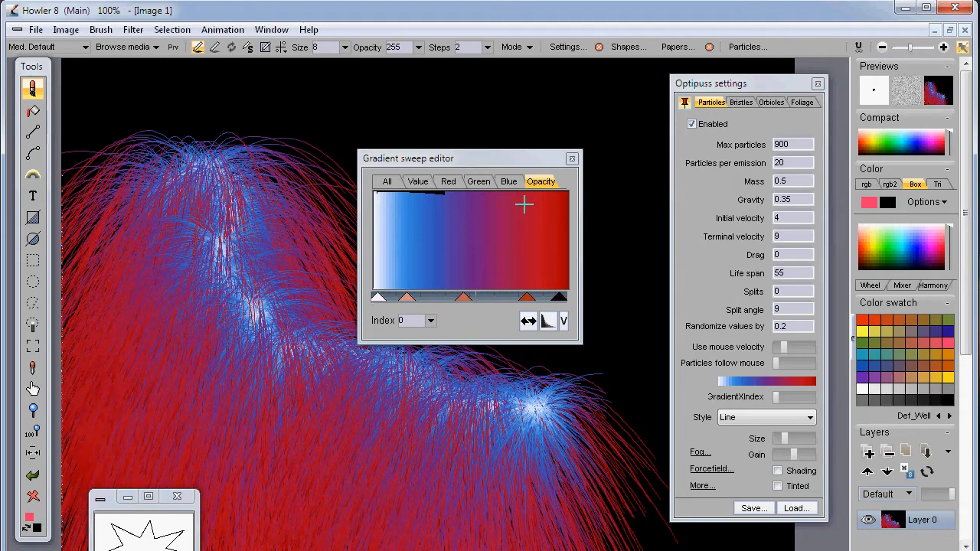
# Redraw the opacity curve as an arc falling to zero at the gradient's end and paint fine fading fur on a cleared canvas.
pyautogui.moveTo(498, 192)
pyautogui.mouseDown()
pyautogui.moveTo(554, 241)
pyautogui.moveTo(567, 288)
pyautogui.moveTo(538, 242)
pyautogui.moveTo(465, 198)
pyautogui.moveTo(394, 183)
pyautogui.mouseUp()
pyautogui.moveTo(178, 149)
pyautogui.mouseDown()
pyautogui.moveTo(183, 137)
pyautogui.moveTo(388, 100)
pyautogui.moveTo(460, 105)
pyautogui.mouseUp()
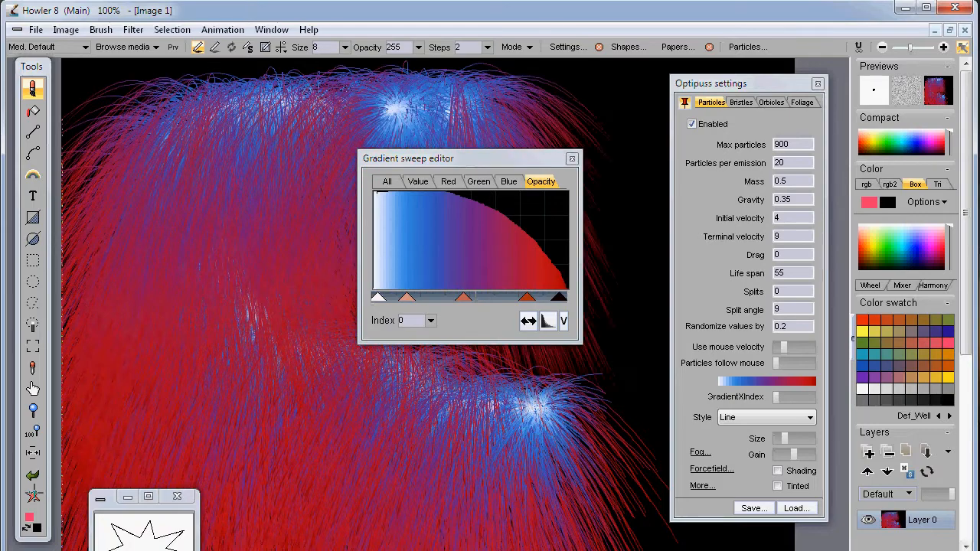
pyautogui.click(33, 495)
pyautogui.moveTo(204, 312); pyautogui.dragTo(155, 197)
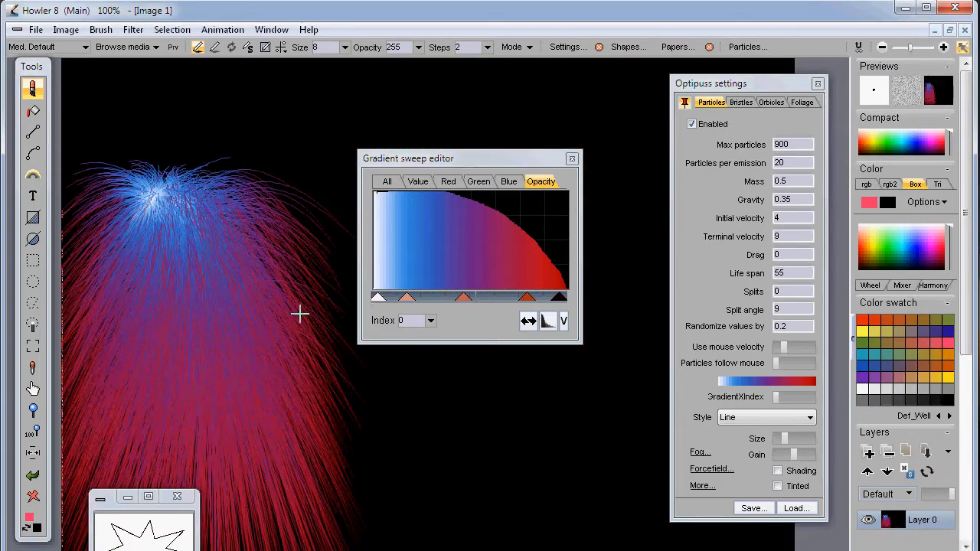
# Move the gradient editor away from the artwork and extend the fading fur with further strokes beside the existing tuft.
pyautogui.moveTo(411, 159); pyautogui.dragTo(541, 196)
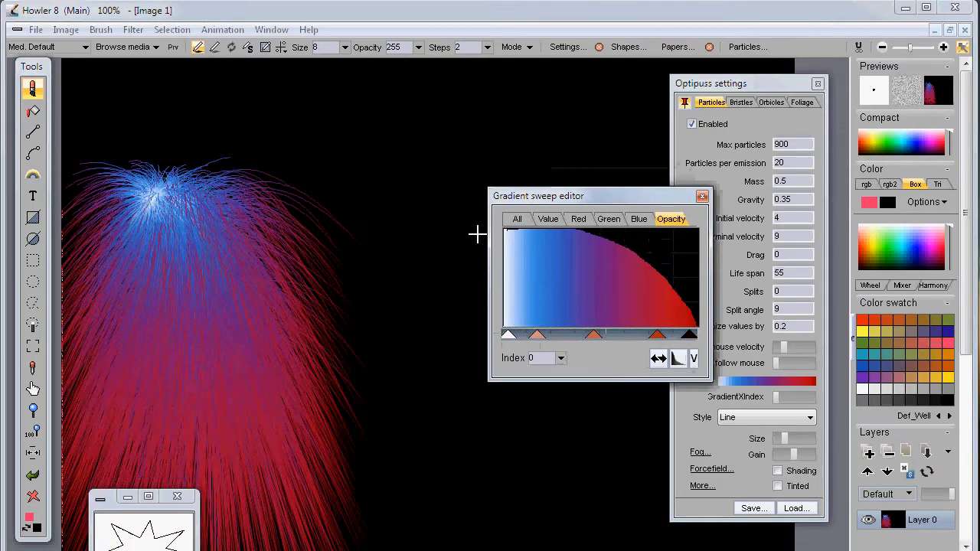
pyautogui.moveTo(193, 353); pyautogui.dragTo(385, 352)
pyautogui.moveTo(153, 296)
pyautogui.mouseDown()
pyautogui.moveTo(406, 403)
pyautogui.moveTo(388, 455)
pyautogui.mouseUp()
pyautogui.moveTo(207, 214)
pyautogui.mouseDown()
pyautogui.moveTo(237, 184)
pyautogui.moveTo(139, 178)
pyautogui.moveTo(144, 203)
pyautogui.mouseUp()
pyautogui.moveTo(341, 299); pyautogui.dragTo(168, 298)
pyautogui.moveTo(278, 328); pyautogui.dragTo(205, 234)
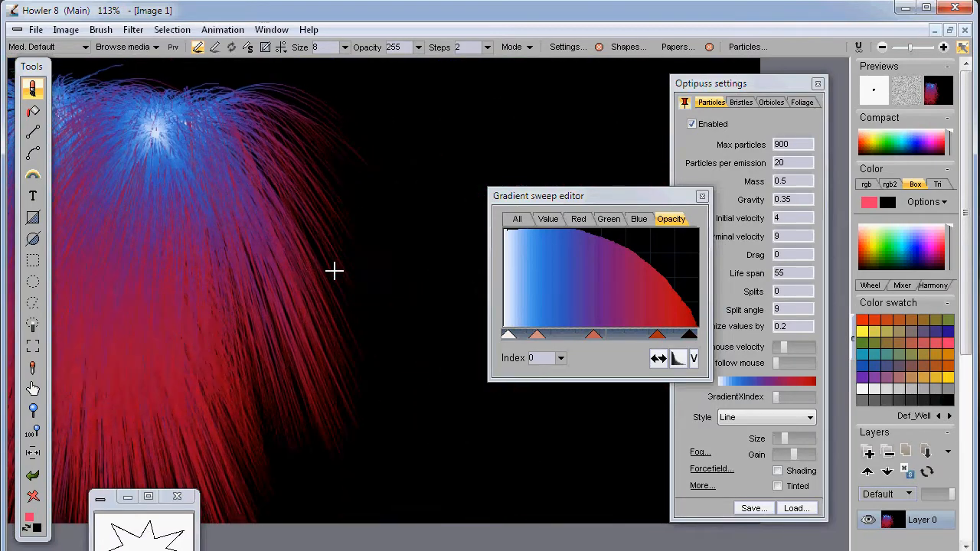
# Clear the canvas, draw a gradient-filled rectangle across its middle, and move the gradient editor clear of it.
pyautogui.moveTo(559, 196); pyautogui.dragTo(479, 90)
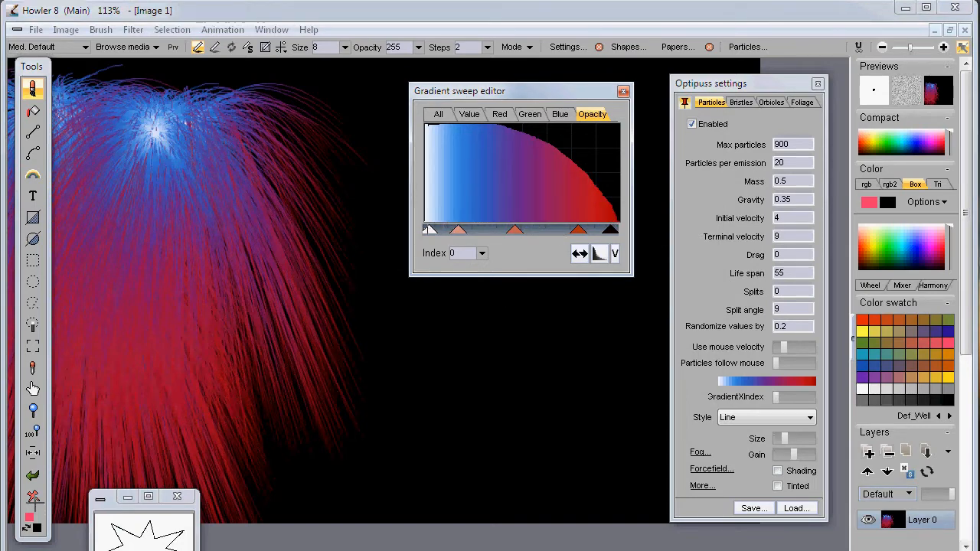
pyautogui.click(33, 497)
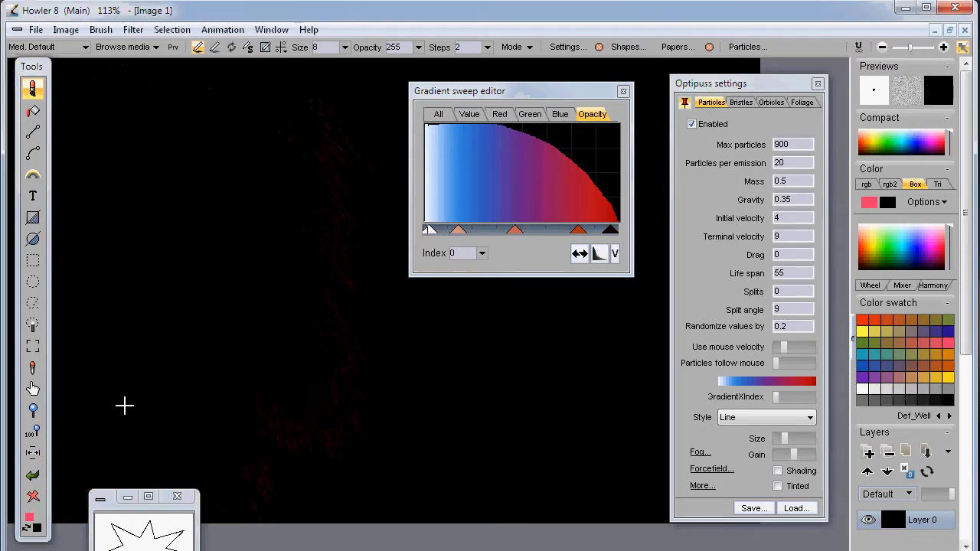
pyautogui.click(28, 217)
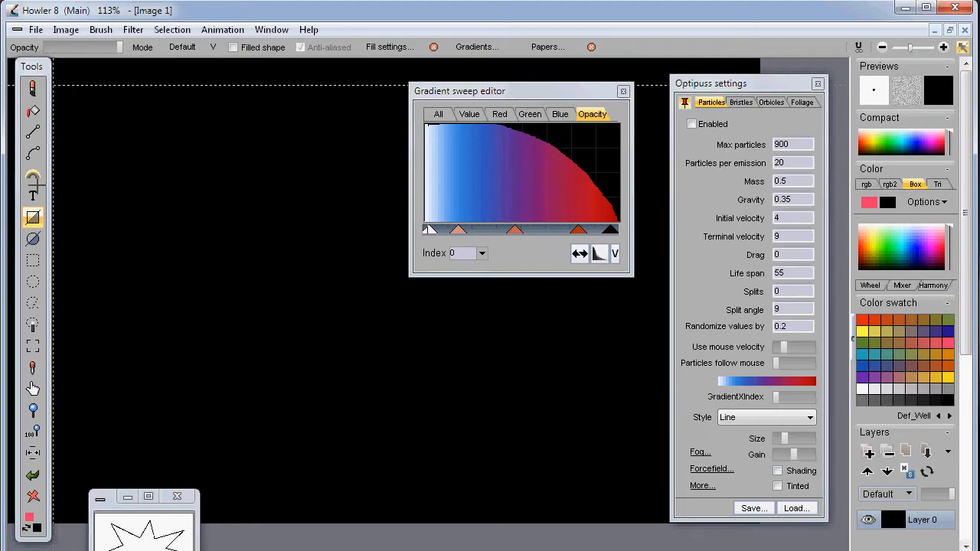
pyautogui.moveTo(140, 151); pyautogui.dragTo(516, 409)
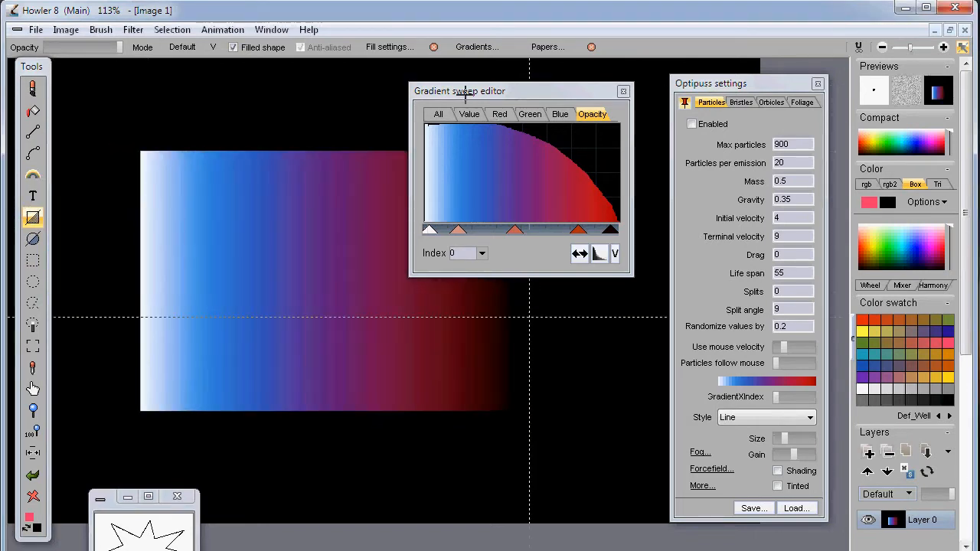
pyautogui.moveTo(472, 91); pyautogui.dragTo(613, 25)
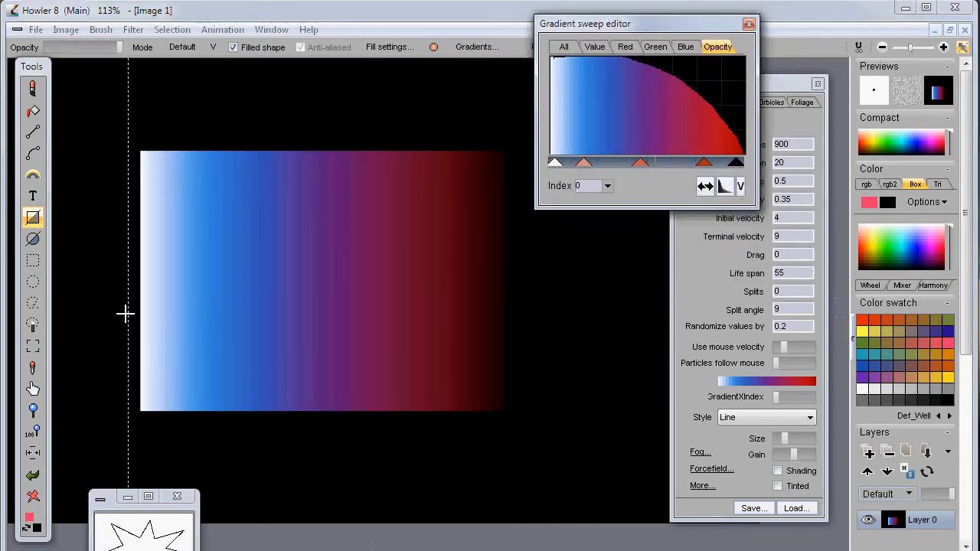
# Draw more overlapping gradient-filled rectangles across the canvas with the fading opacity curve.
pyautogui.moveTo(98, 289); pyautogui.dragTo(406, 479)
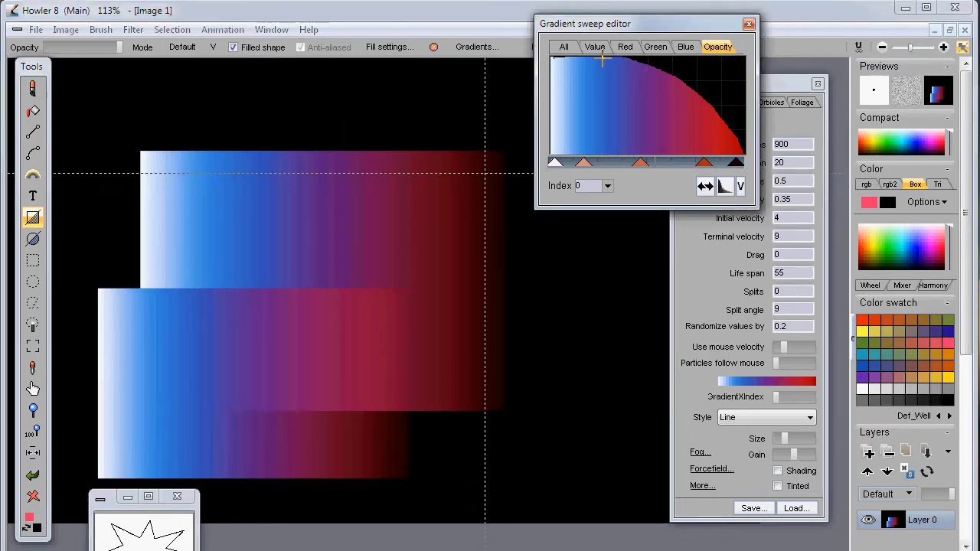
pyautogui.moveTo(94, 105); pyautogui.dragTo(361, 263)
pyautogui.moveTo(609, 240); pyautogui.dragTo(399, 435)
pyautogui.moveTo(229, 111); pyautogui.dragTo(505, 344)
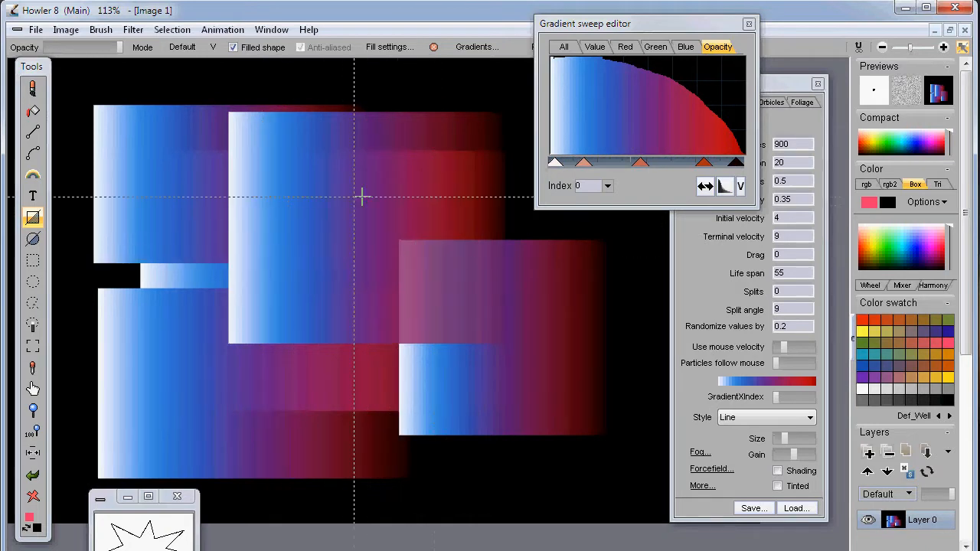
pyautogui.moveTo(453, 83); pyautogui.dragTo(706, 195)
pyautogui.moveTo(357, 201); pyautogui.dragTo(640, 399)
pyautogui.moveTo(164, 370); pyautogui.dragTo(521, 527)
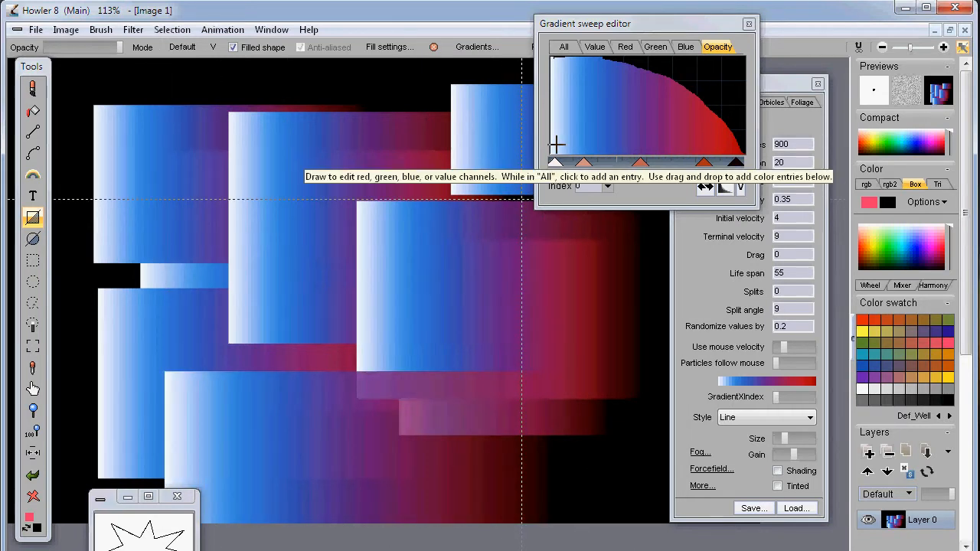
# Drop the opacity curve to zero at the gradient's start, smooth it three times, and draw overlapping rectangles fading on both sides.
pyautogui.moveTo(557, 145); pyautogui.dragTo(549, 156)
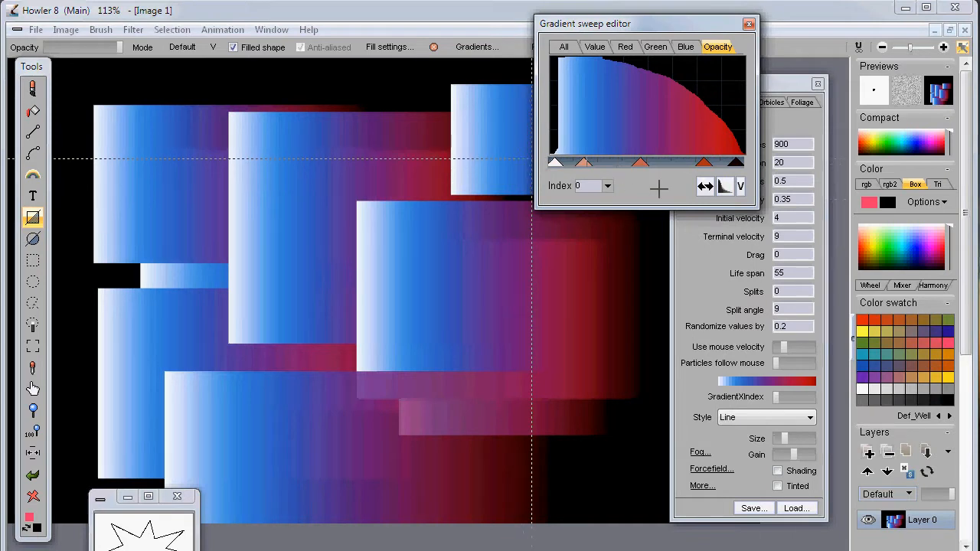
pyautogui.click(727, 187)
pyautogui.click(728, 187)
pyautogui.click(728, 187)
pyautogui.moveTo(227, 198)
pyautogui.mouseDown()
pyautogui.moveTo(485, 302)
pyautogui.moveTo(513, 356)
pyautogui.mouseUp()
pyautogui.moveTo(74, 156); pyautogui.dragTo(317, 305)
pyautogui.moveTo(244, 94); pyautogui.dragTo(513, 207)
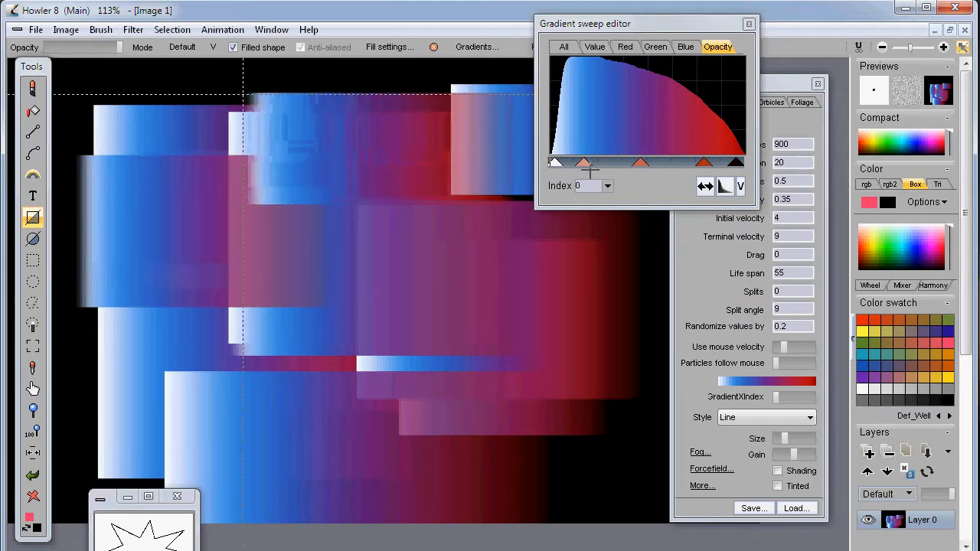
pyautogui.moveTo(298, 244)
pyautogui.mouseDown()
pyautogui.moveTo(486, 437)
pyautogui.moveTo(636, 498)
pyautogui.mouseUp()
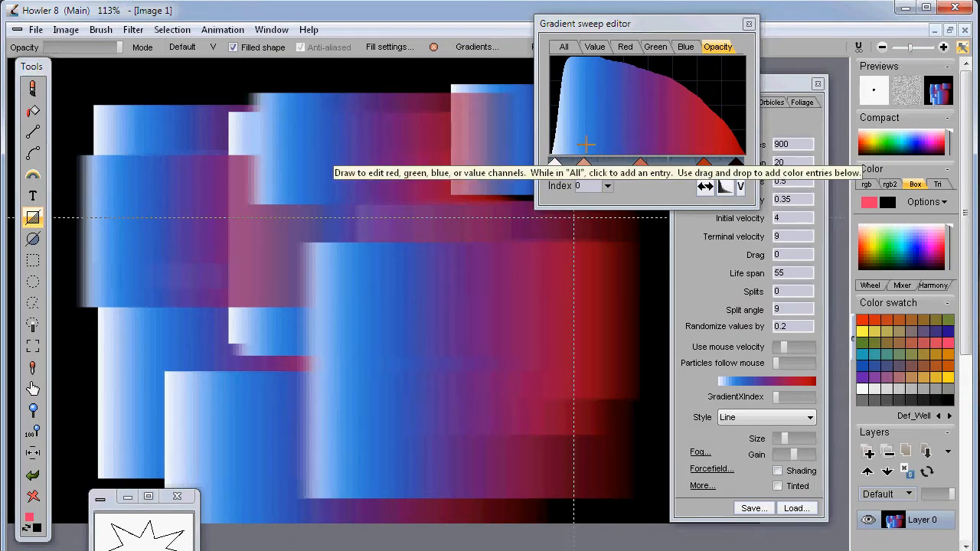
# Cut several zero-opacity gaps into the opacity curve and draw overlapping rectangles with the striped gradient.
pyautogui.moveTo(586, 147)
pyautogui.mouseDown()
pyautogui.moveTo(595, 161)
pyautogui.moveTo(722, 162)
pyautogui.mouseUp()
pyautogui.moveTo(331, 242)
pyautogui.mouseDown()
pyautogui.moveTo(527, 388)
pyautogui.moveTo(588, 419)
pyautogui.mouseUp()
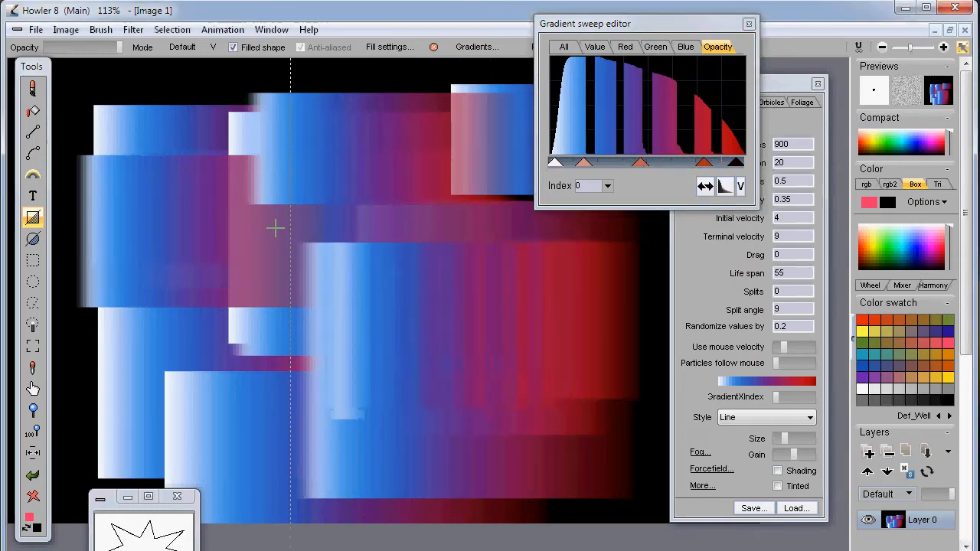
pyautogui.moveTo(178, 119); pyautogui.dragTo(575, 462)
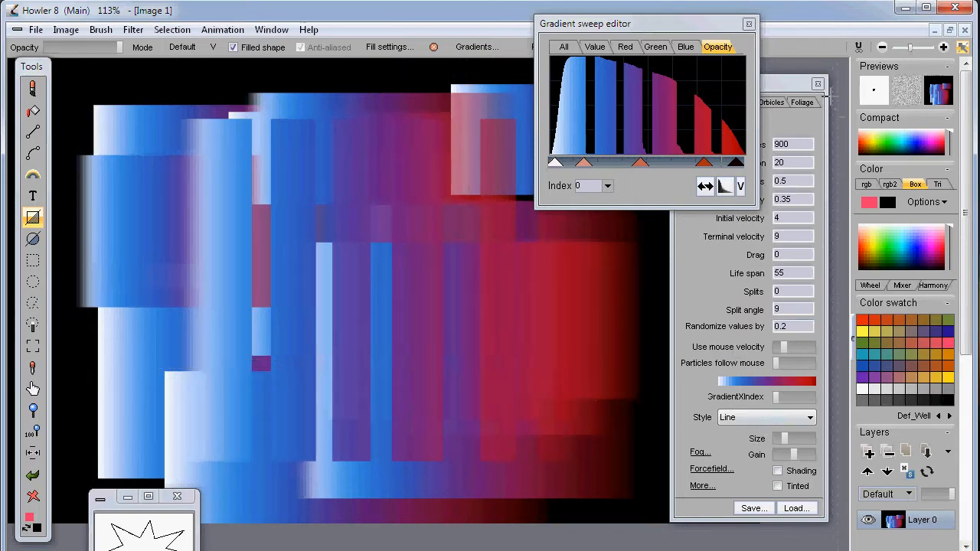
# Set the fill to Gradient Vert. and draw several overlapping rectangles with horizontal gradient stripes across the canvas.
pyautogui.moveTo(798, 83); pyautogui.dragTo(827, 112)
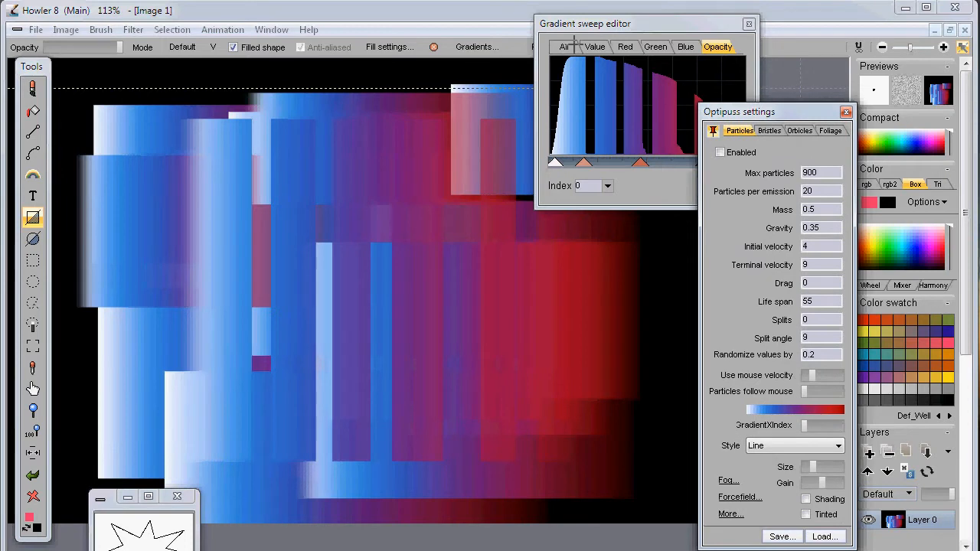
pyautogui.click(390, 47)
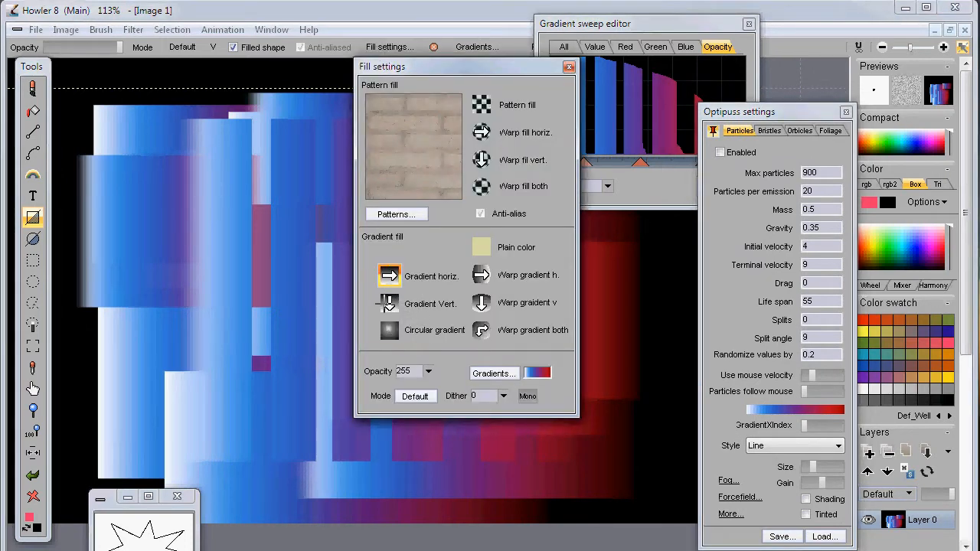
pyautogui.click(389, 304)
pyautogui.moveTo(542, 67); pyautogui.dragTo(976, 191)
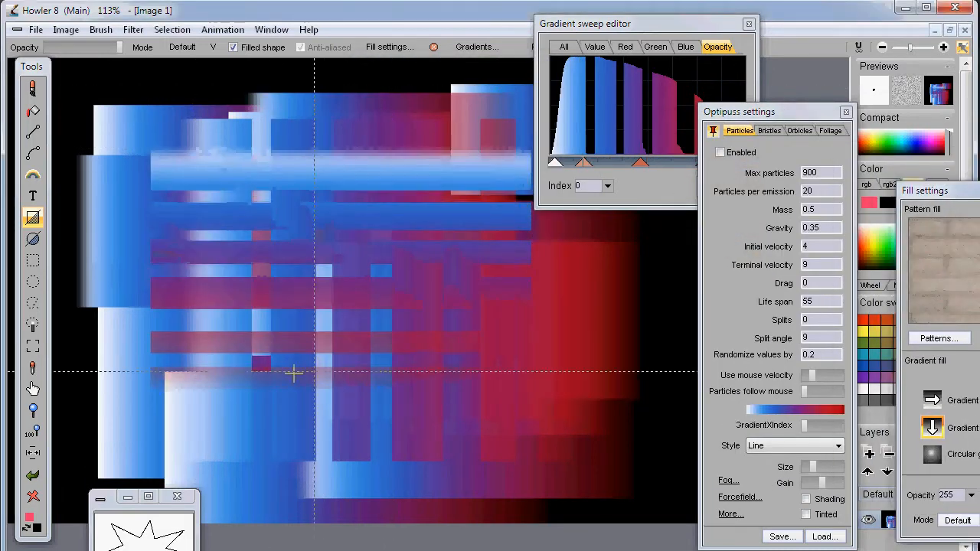
pyautogui.moveTo(84, 353)
pyautogui.mouseDown()
pyautogui.moveTo(113, 387)
pyautogui.moveTo(450, 549)
pyautogui.mouseUp()
pyautogui.moveTo(339, 290); pyautogui.dragTo(671, 546)
pyautogui.moveTo(103, 82)
pyautogui.mouseDown()
pyautogui.moveTo(331, 202)
pyautogui.moveTo(410, 222)
pyautogui.mouseUp()
pyautogui.moveTo(349, 163); pyautogui.dragTo(660, 424)
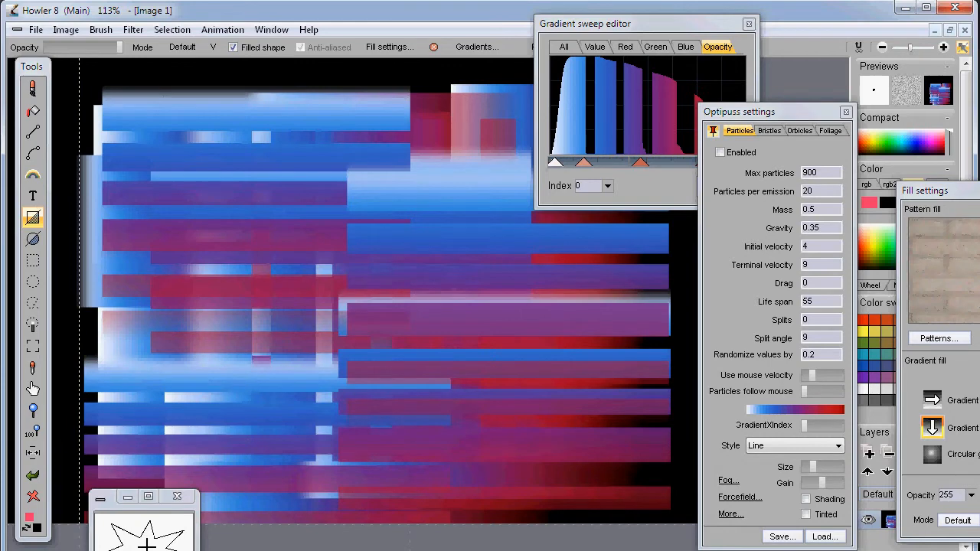
# Replace the canvas content with the stored star outline and flood-fill the star's interior with the striped vertical gradient.
pyautogui.click(148, 545)
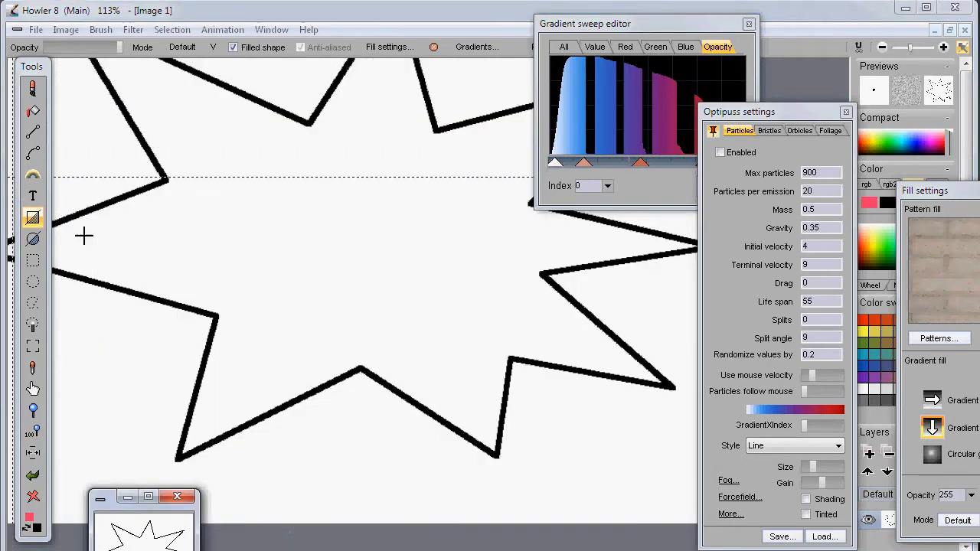
pyautogui.click(32, 111)
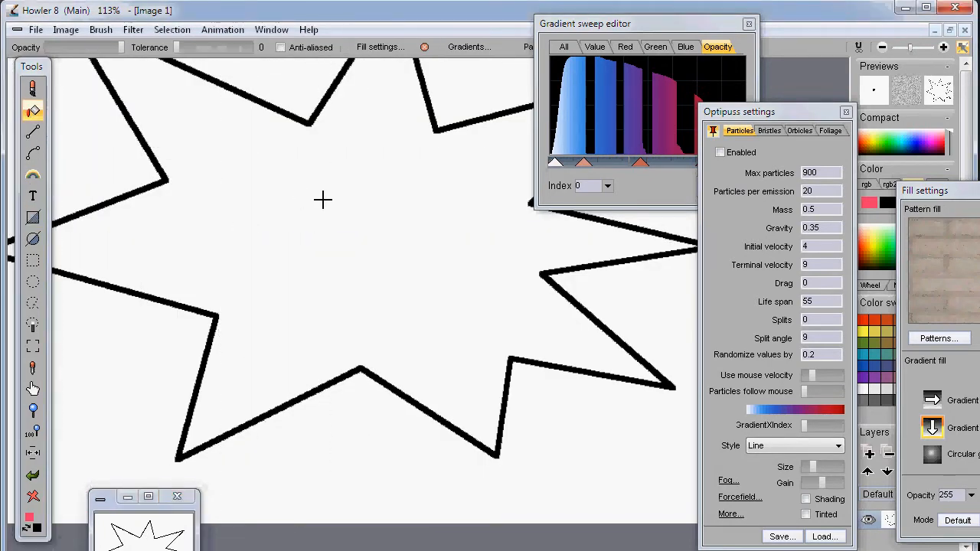
pyautogui.click(387, 321)
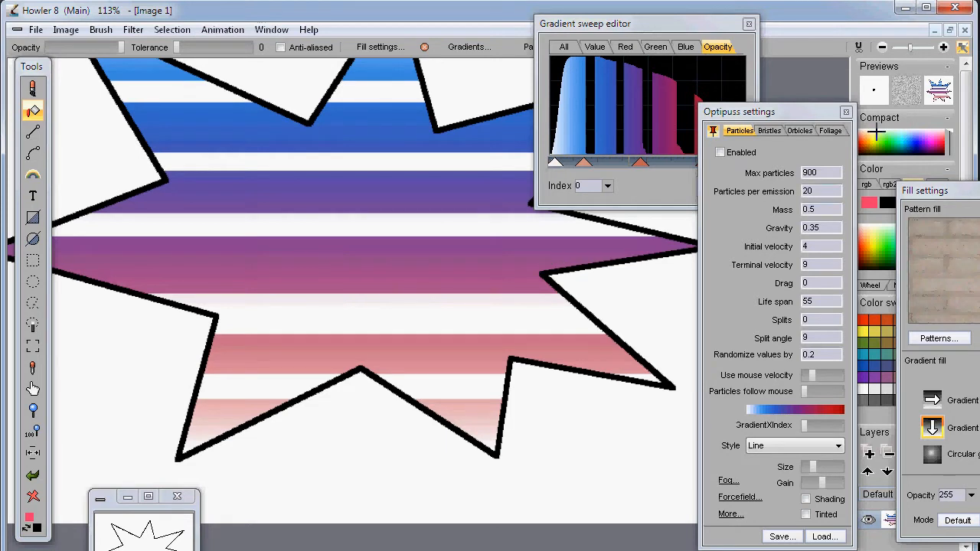
# Close the Optipuss settings and smooth the gapped opacity curve twice into rounded peaks.
pyautogui.moveTo(793, 112); pyautogui.dragTo(732, 90)
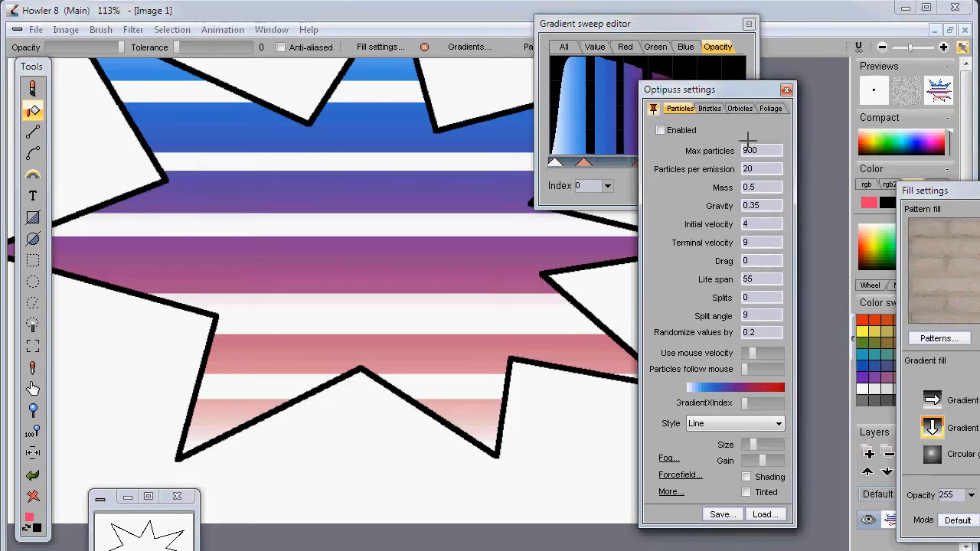
pyautogui.click(786, 89)
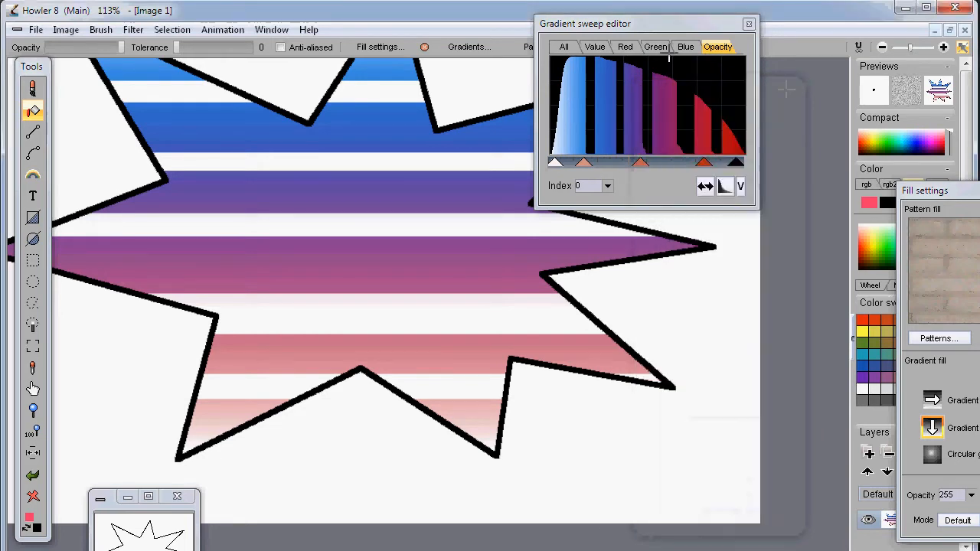
pyautogui.moveTo(668, 29); pyautogui.dragTo(720, 112)
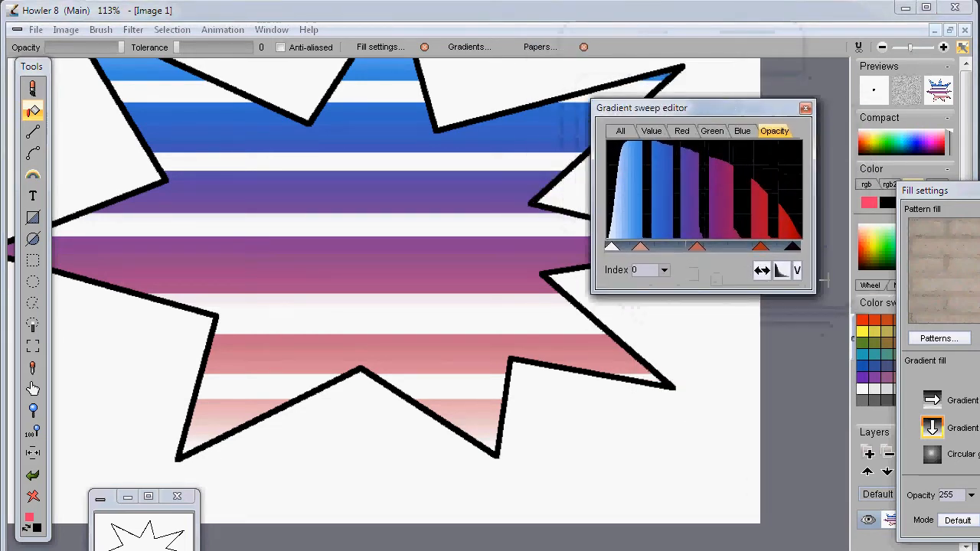
pyautogui.click(781, 272)
pyautogui.click(781, 272)
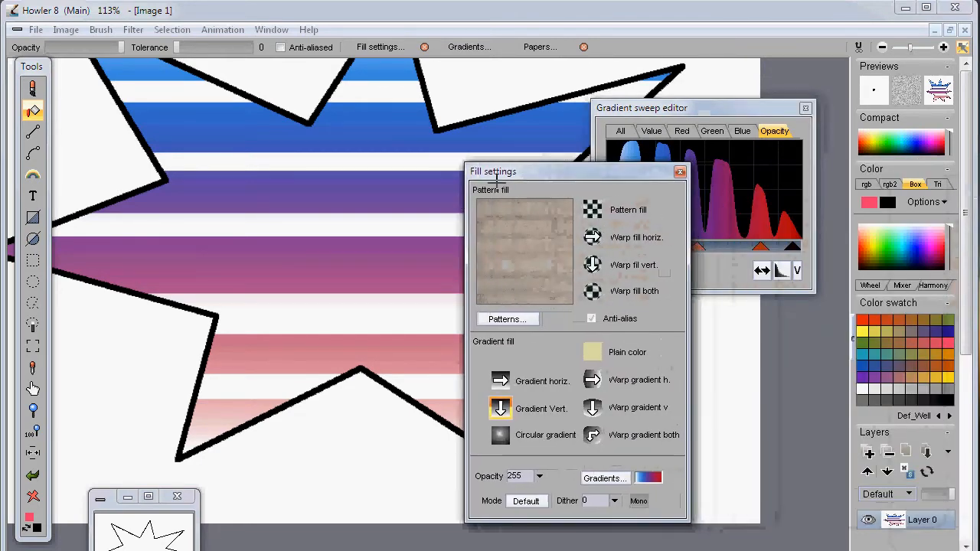
# Set the fill to Gradient horiz. and try flood-filling a white band inside the star.
pyautogui.click(500, 381)
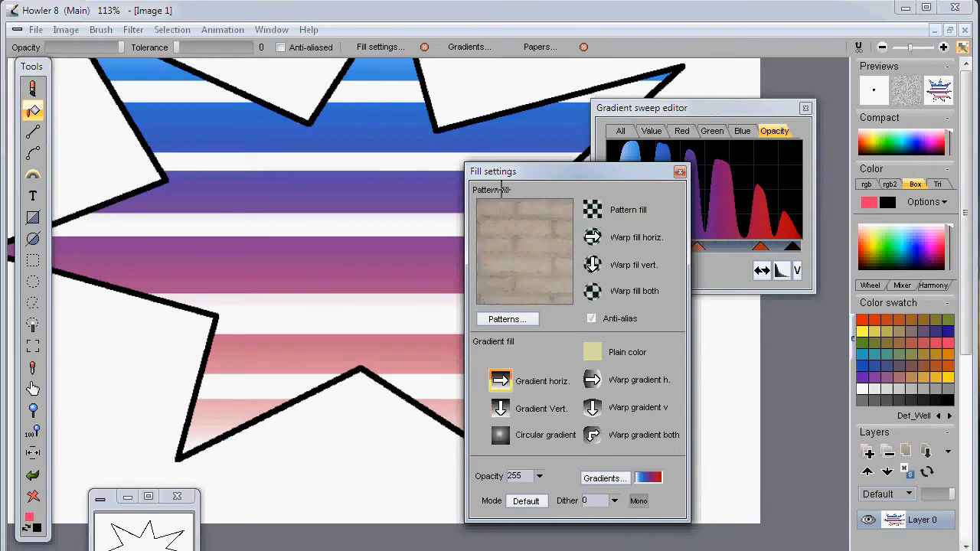
pyautogui.click(326, 221)
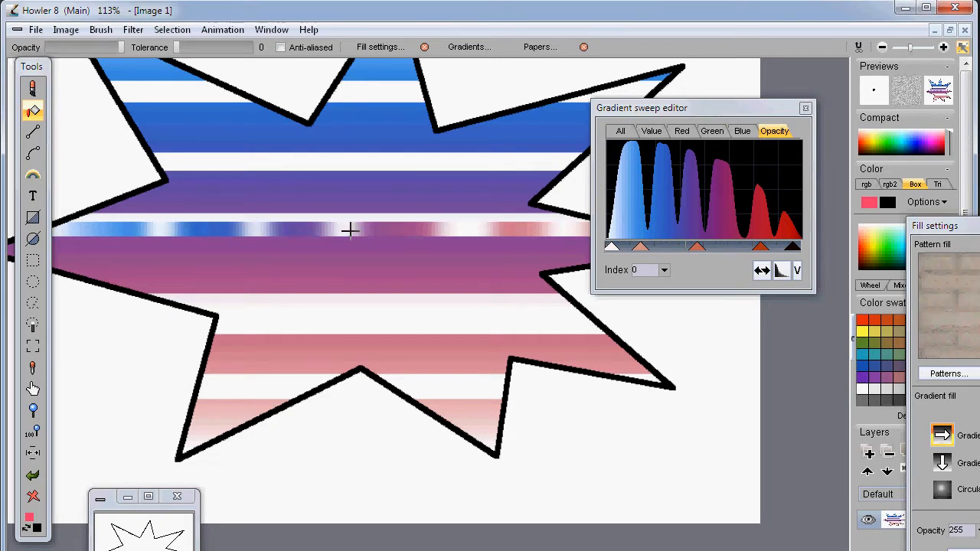
pyautogui.hotkey('ctrl', 'z')
# Set the fill tolerance to 155, undo the fills back to the bare outline, and fill the star's interior with the horizontal gradient.
pyautogui.moveTo(185, 47); pyautogui.dragTo(220, 47)
pyautogui.click(281, 161)
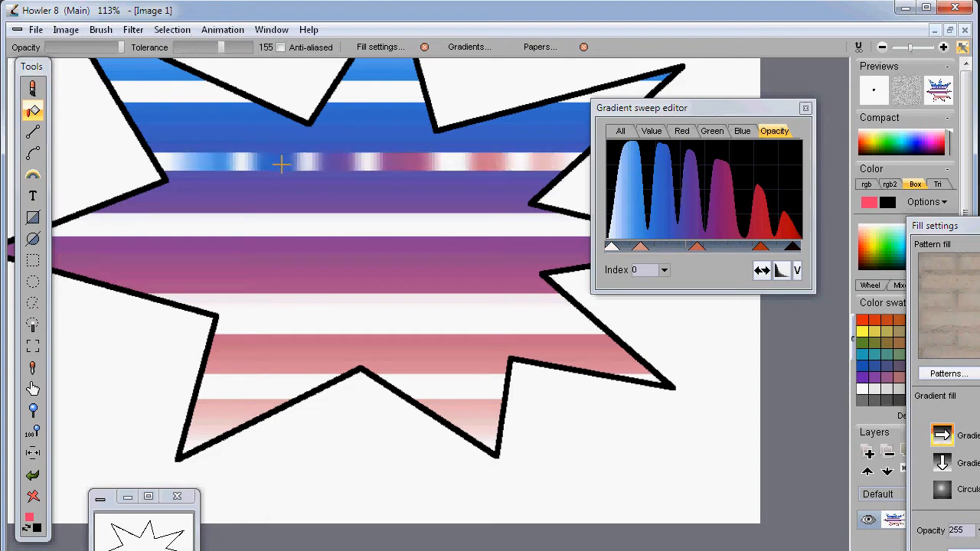
pyautogui.hotkey('ctrl', 'z')
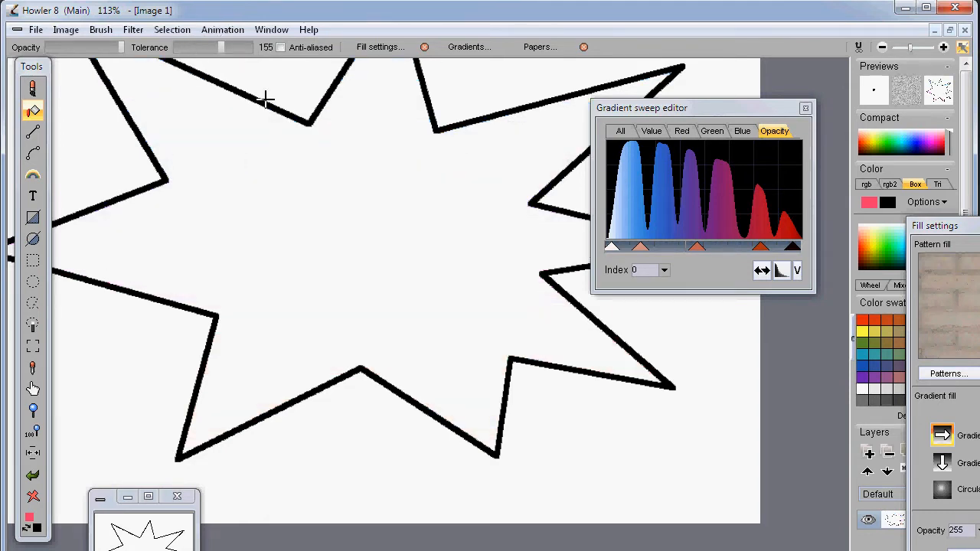
pyautogui.click(362, 261)
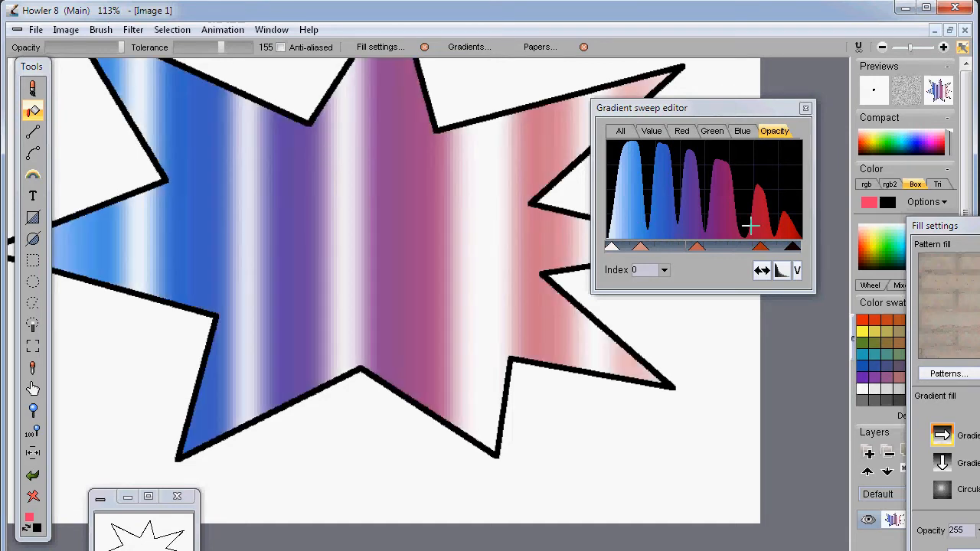
# Set the fill to Gradient Vert. and flood-fill the background around the star, moving the settings windows off the canvas.
pyautogui.moveTo(974, 228); pyautogui.dragTo(499, 214)
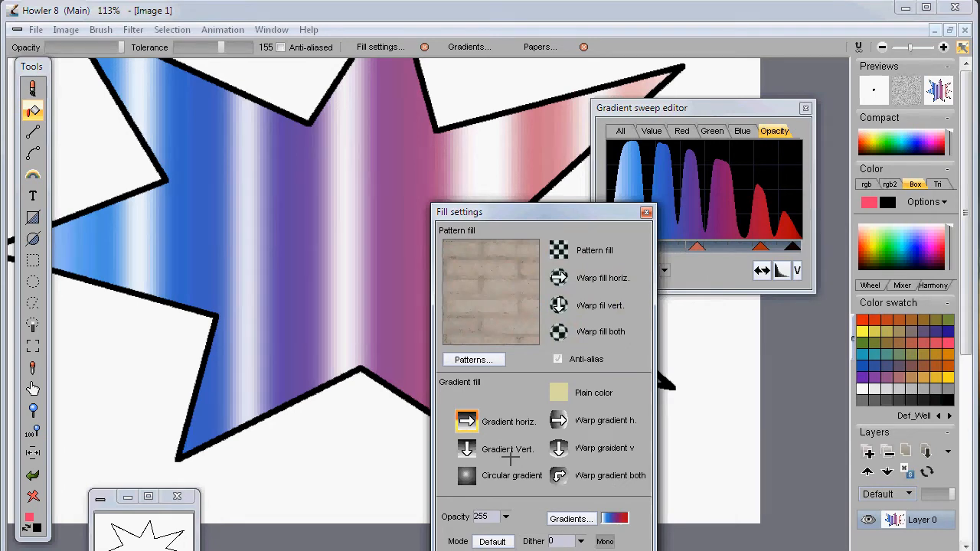
pyautogui.click(469, 449)
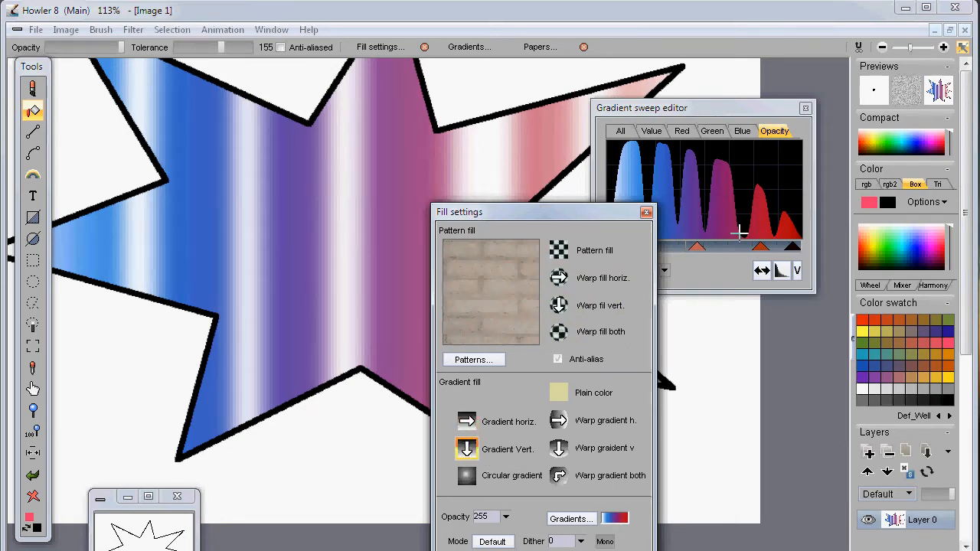
pyautogui.click(369, 448)
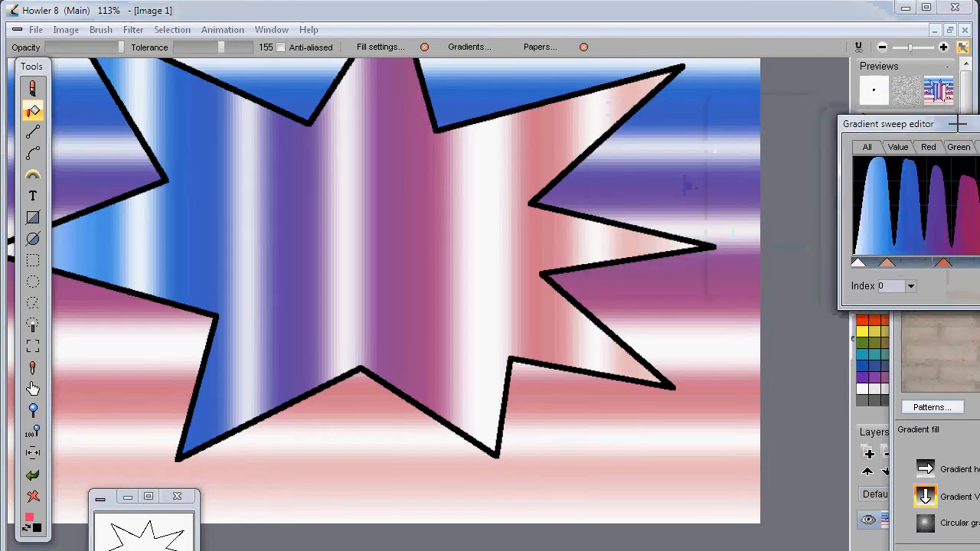
# Set the fill tolerance to 233 and try flood-filling the star's interior with the vertical gradient.
pyautogui.moveTo(221, 48); pyautogui.dragTo(243, 47)
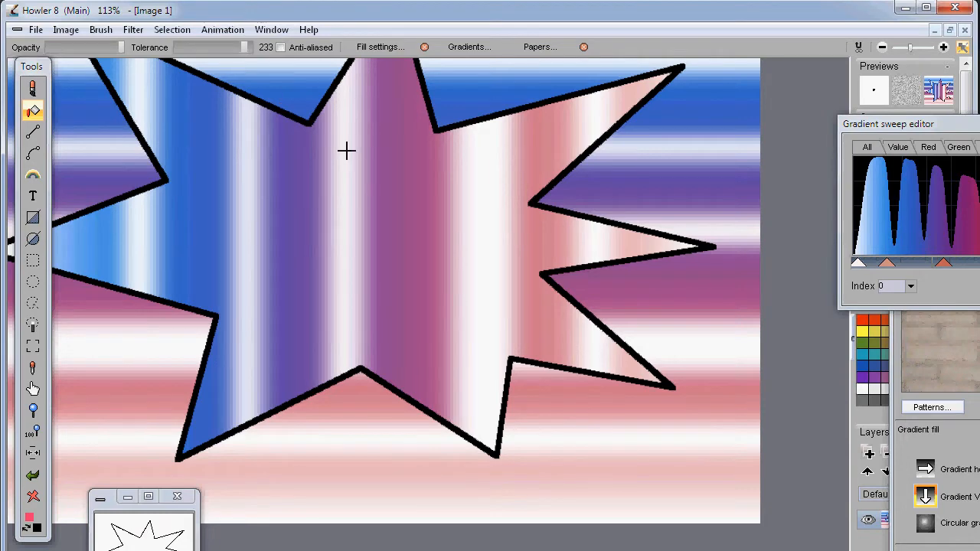
pyautogui.click(389, 218)
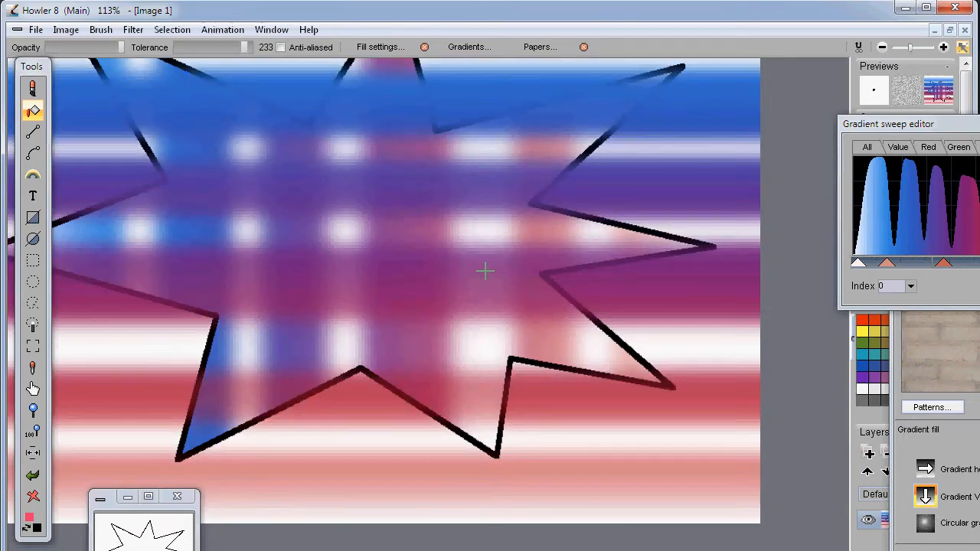
pyautogui.hotkey('ctrl', 'z')
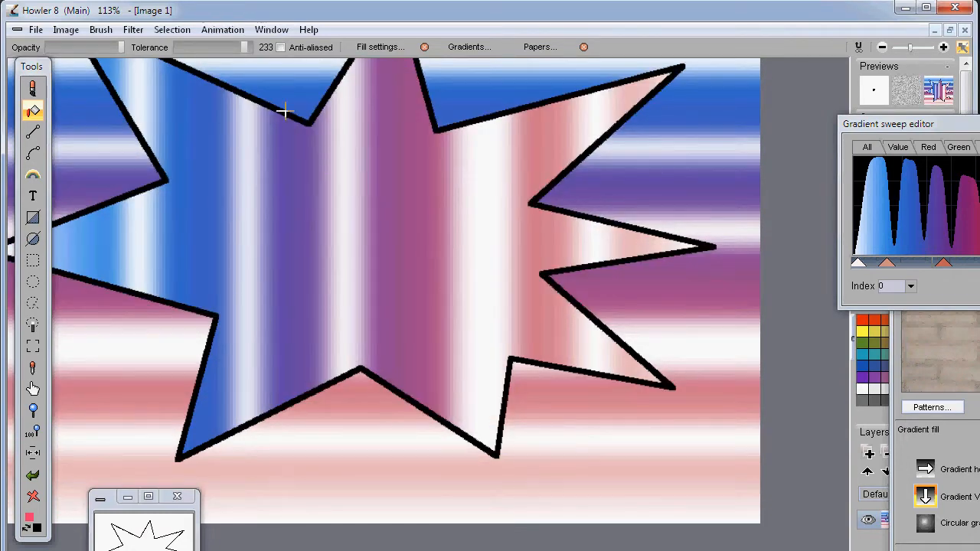
# Set the fill tolerance to 194 and rearrange the star image, gradient editor and fill settings windows.
pyautogui.click(232, 47)
pyautogui.moveTo(111, 498); pyautogui.dragTo(101, 304)
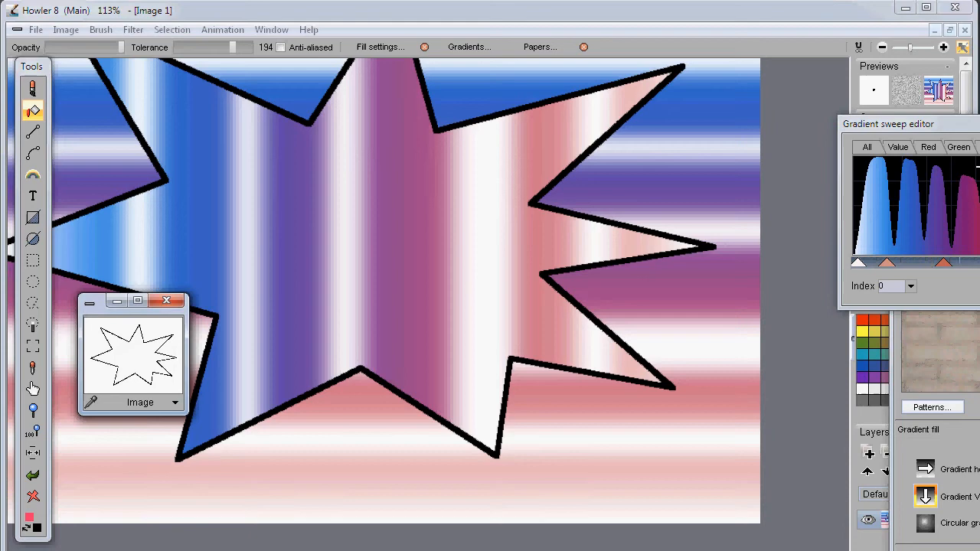
pyautogui.moveTo(943, 124); pyautogui.dragTo(700, 84)
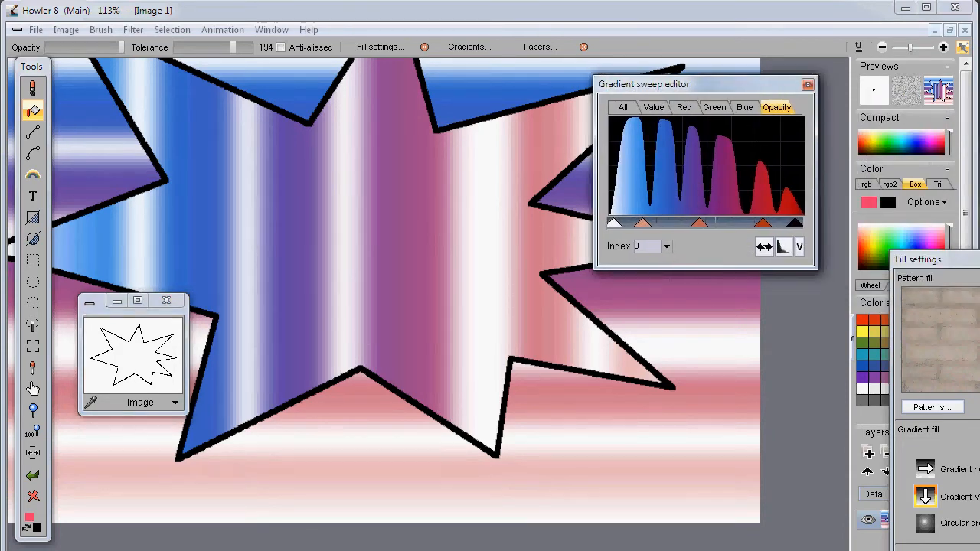
pyautogui.moveTo(936, 260); pyautogui.dragTo(979, 262)
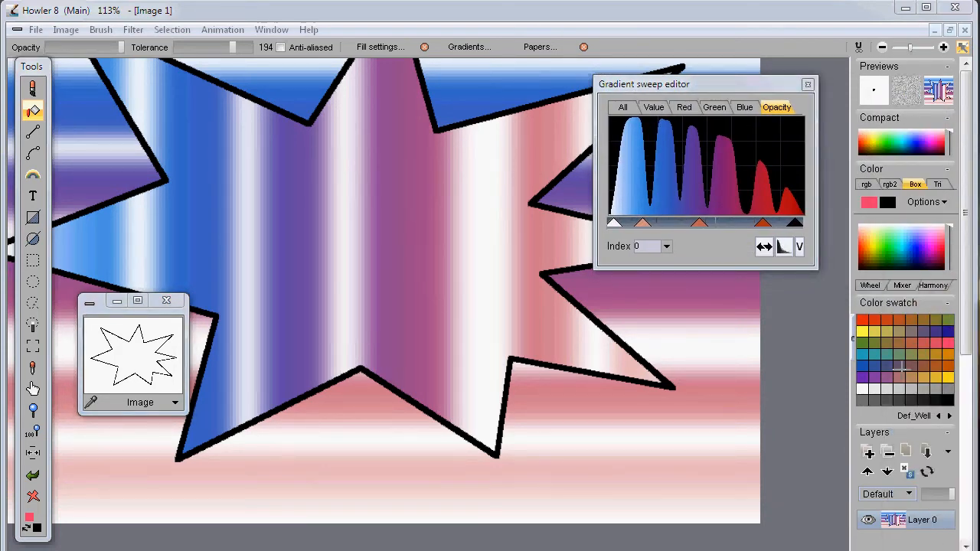
# Add a new layer above Layer 0 and load the stored star outline image onto it.
pyautogui.click(868, 453)
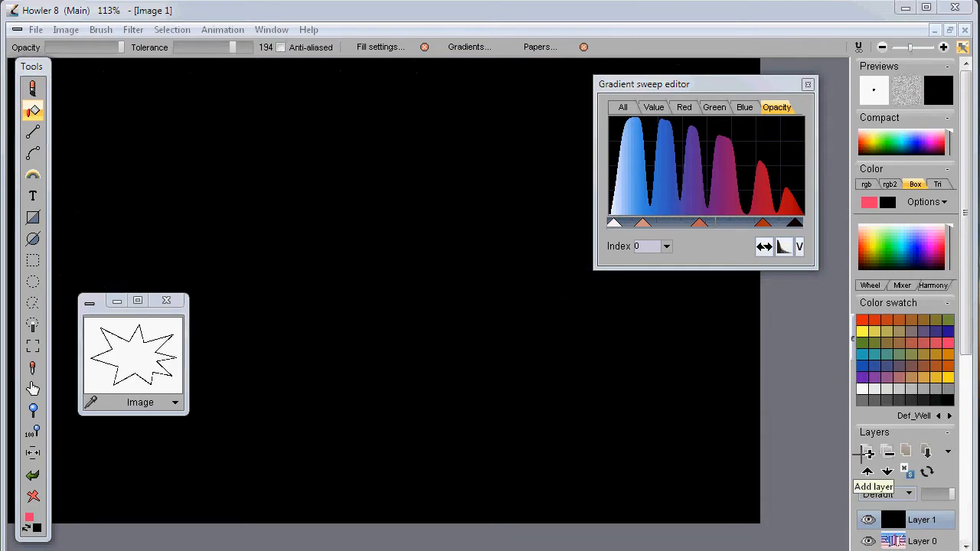
pyautogui.click(151, 353)
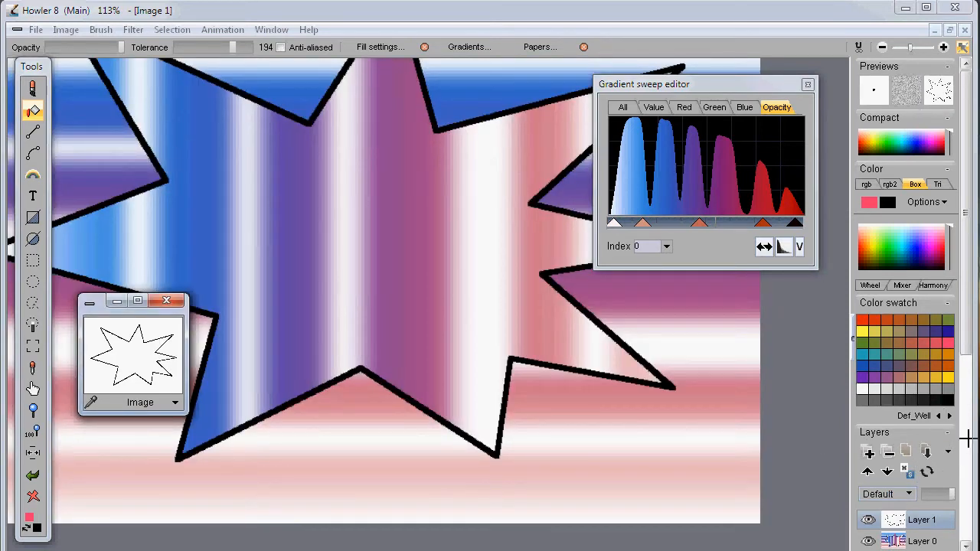
pyautogui.scroll(-3, 965, 339)
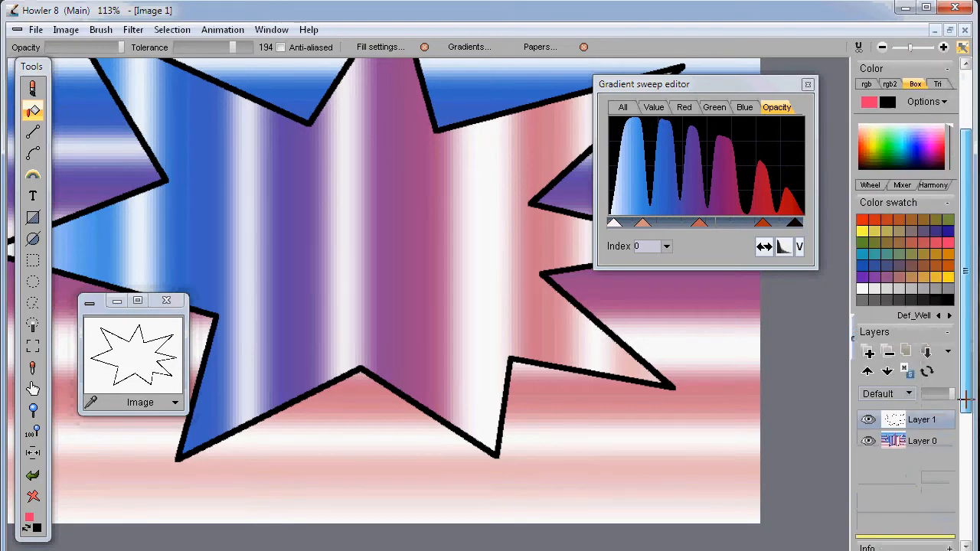
# Select Layer 0, change the secondary color to white, and clear the layer to white.
pyautogui.click(926, 441)
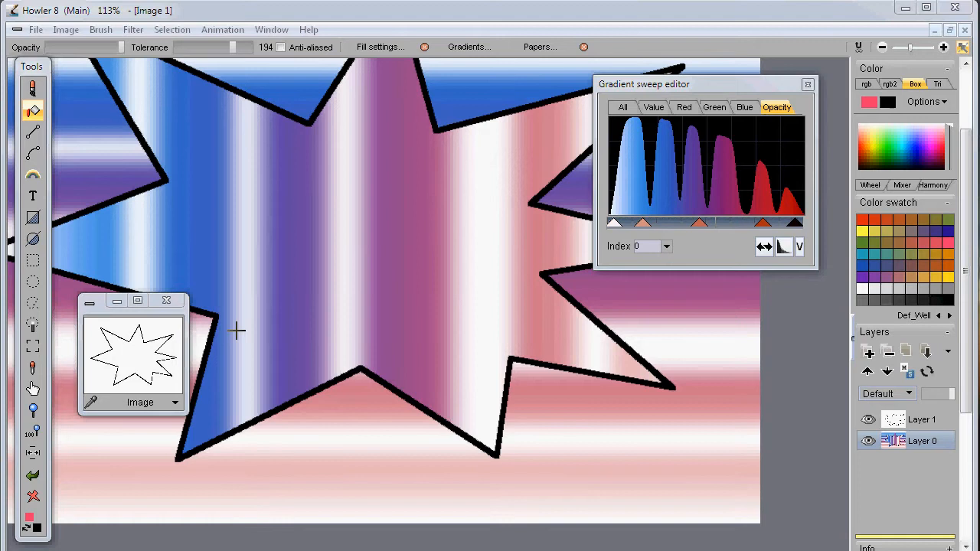
pyautogui.click(216, 371)
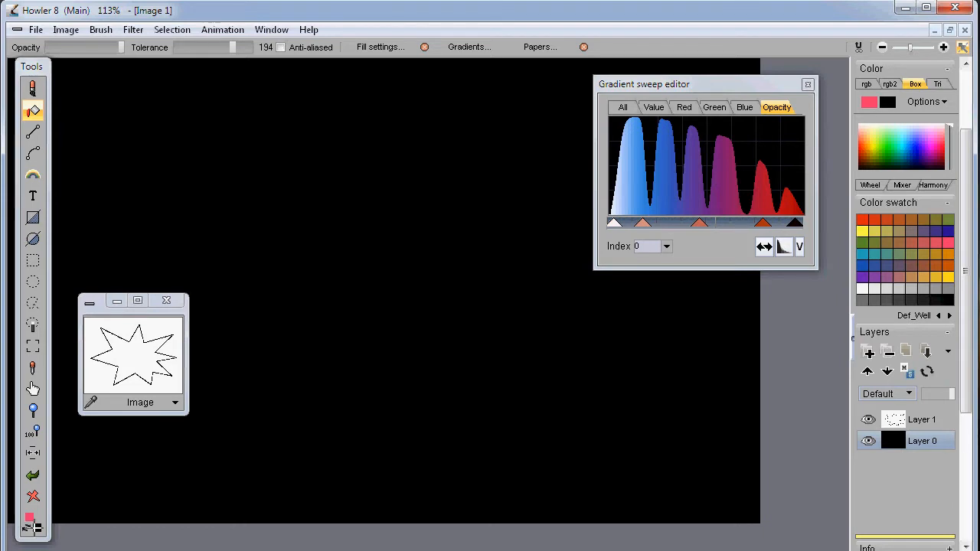
pyautogui.click(34, 527)
pyautogui.click(337, 388)
pyautogui.moveTo(337, 387); pyautogui.dragTo(328, 384)
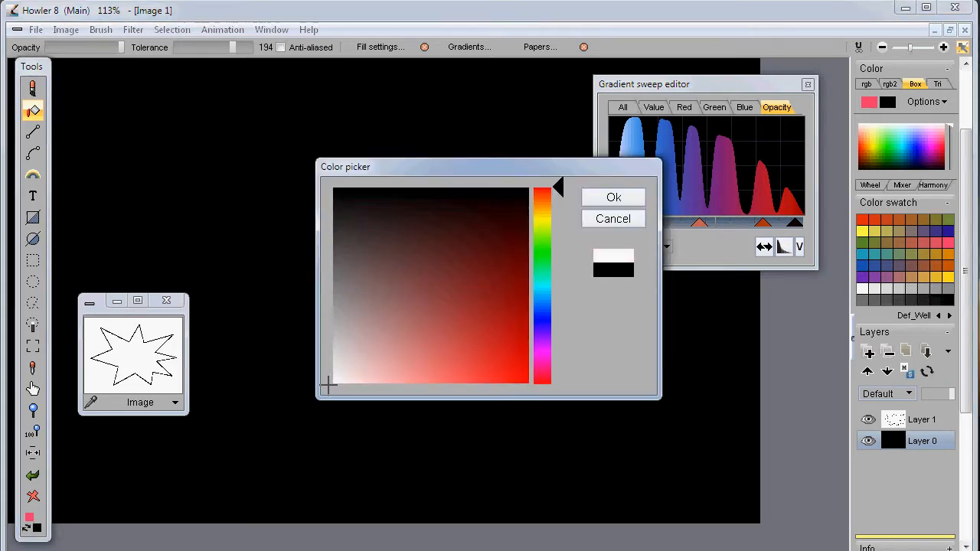
pyautogui.click(617, 196)
pyautogui.click(35, 497)
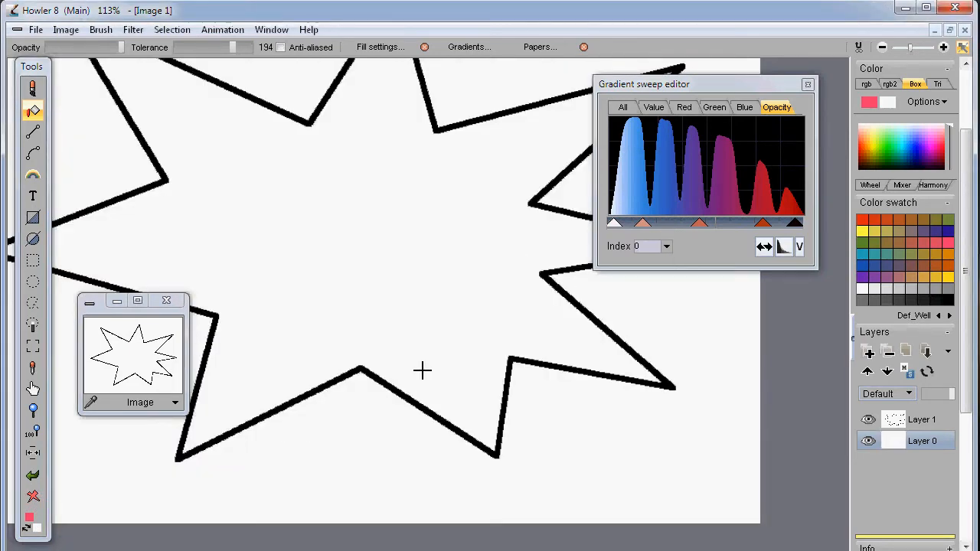
# Flood-fill Layer 0 with the vertical gradient, then set the fill to Gradient horiz. and flood-fill over it for a plaid pattern.
pyautogui.click(382, 423)
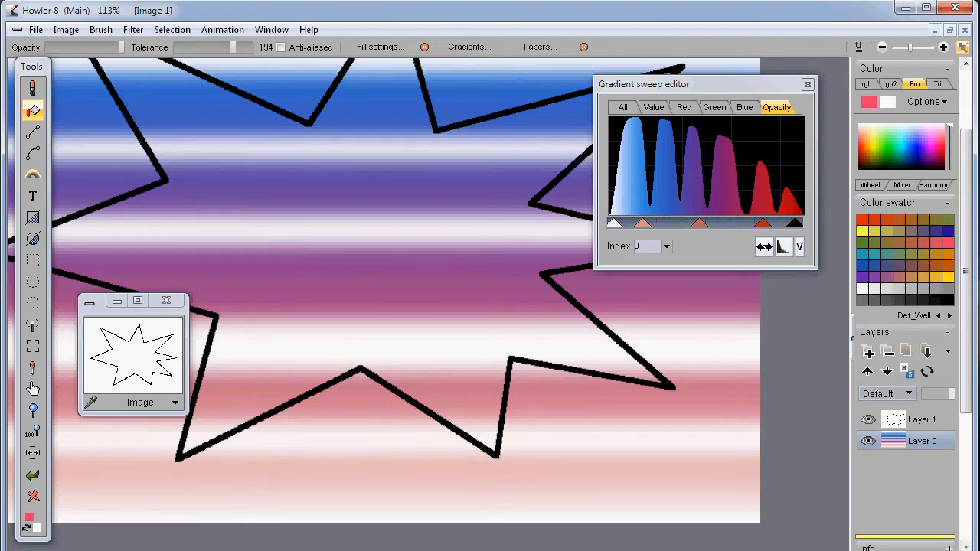
pyautogui.click(381, 47)
pyautogui.click(385, 330)
pyautogui.moveTo(955, 187); pyautogui.dragTo(977, 223)
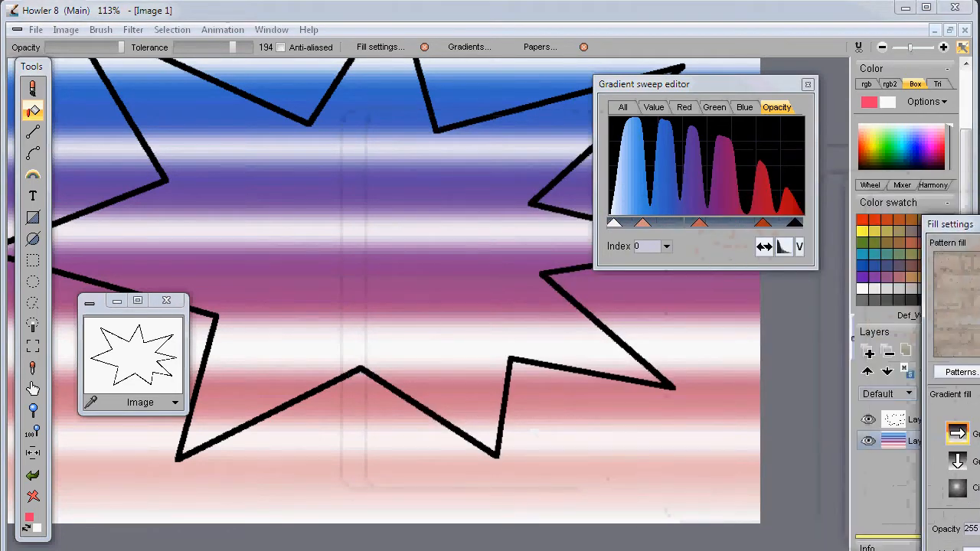
pyautogui.click(383, 273)
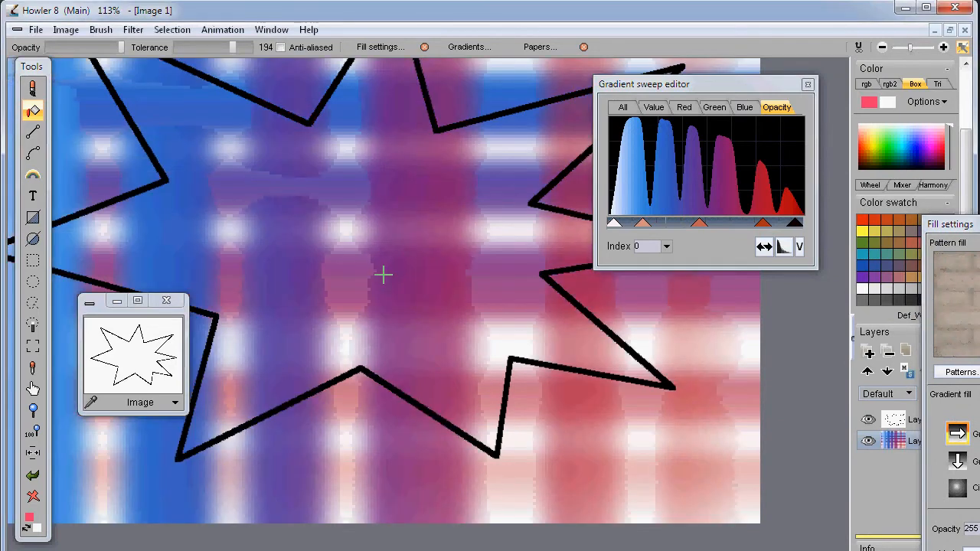
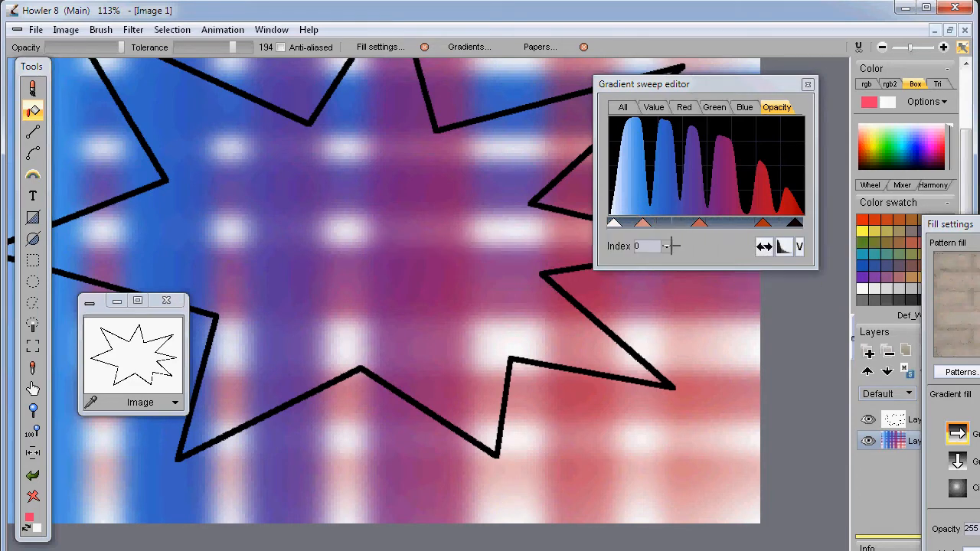
# Choose gradient index 4, cut narrow zero-opacity gaps along its opacity curve, and flood-fill Layer 0 with the striped gradient.
pyautogui.moveTo(671, 246); pyautogui.dragTo(634, 266)
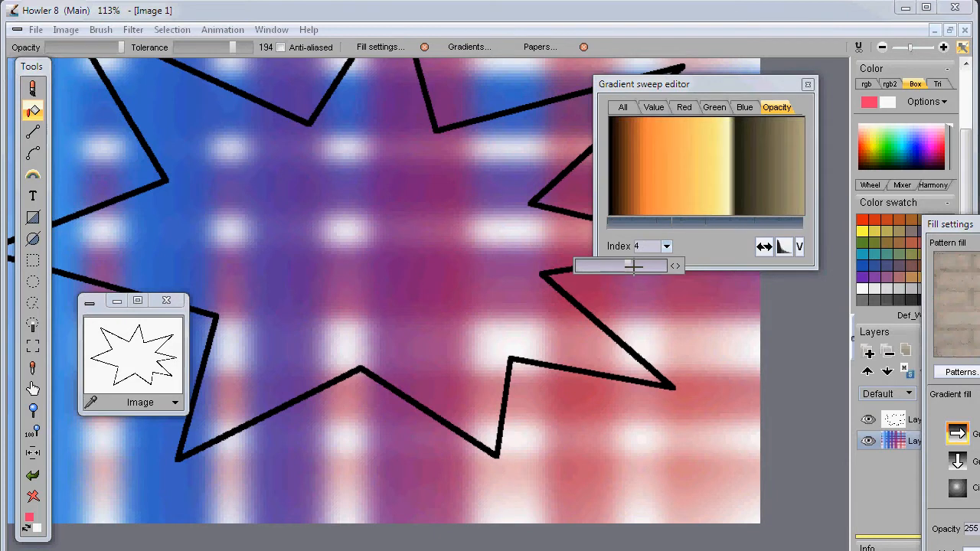
pyautogui.click(667, 157)
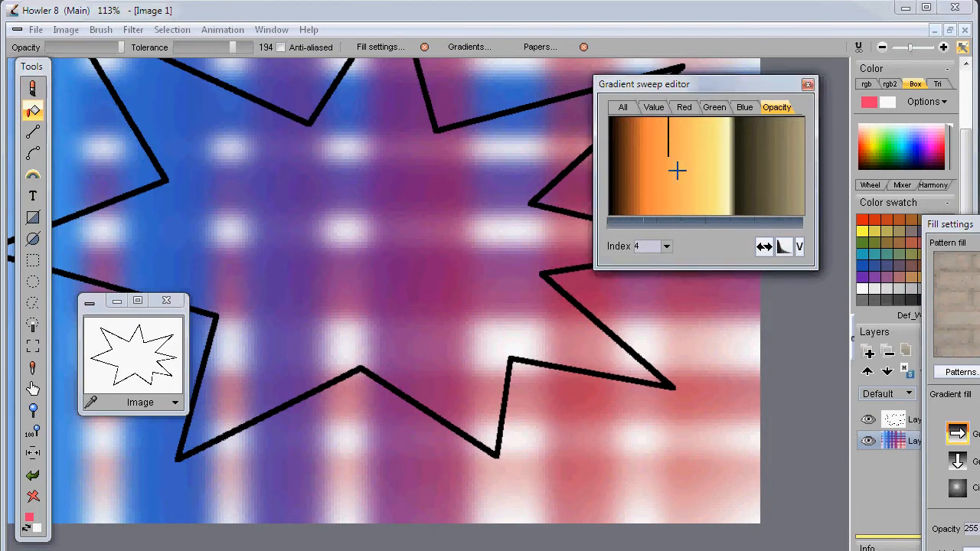
pyautogui.moveTo(617, 207); pyautogui.dragTo(810, 219)
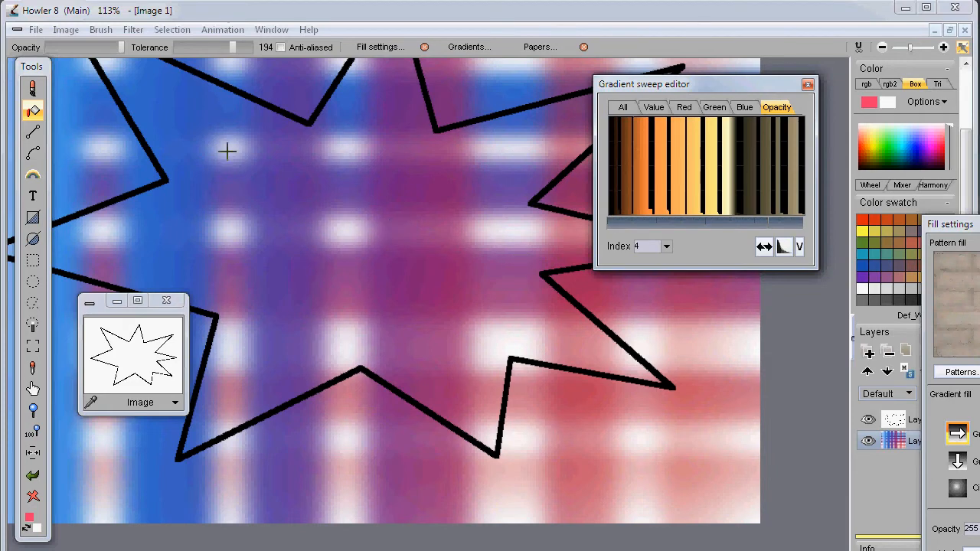
pyautogui.click(274, 239)
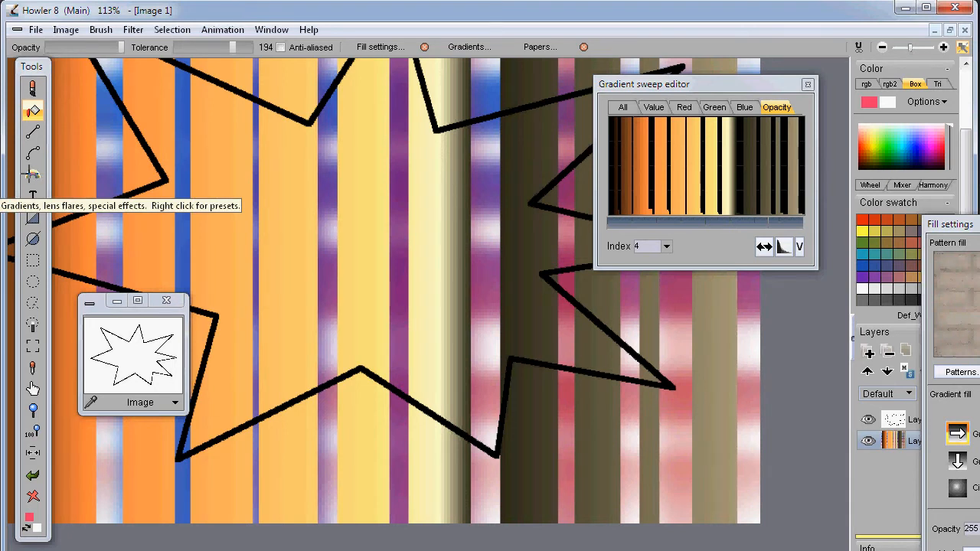
# With the Linear gradient tool, draw crossing diagonal striped bands on Layer 0, dropping the opacity to zero at the gradient's end.
pyautogui.rightClick(29, 176)
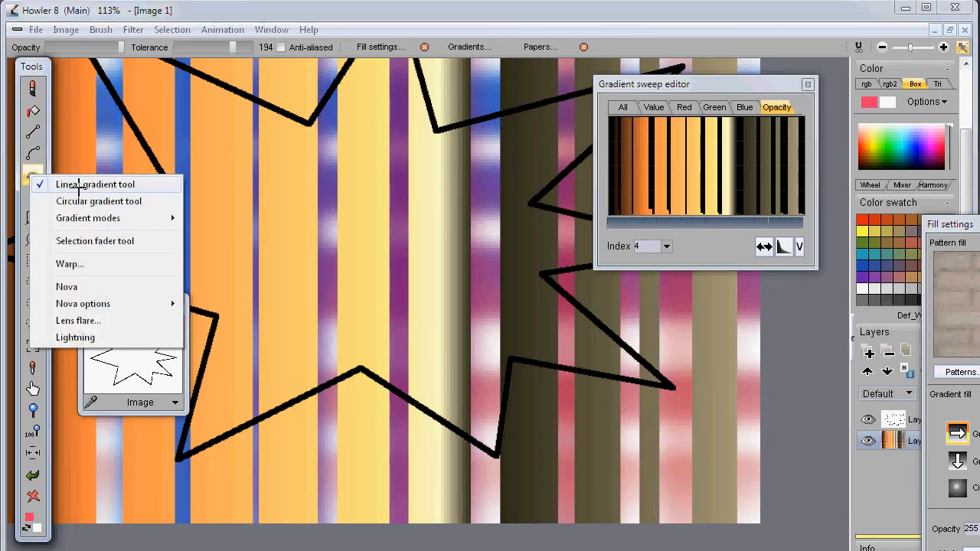
pyautogui.click(79, 185)
pyautogui.moveTo(295, 230); pyautogui.dragTo(244, 205)
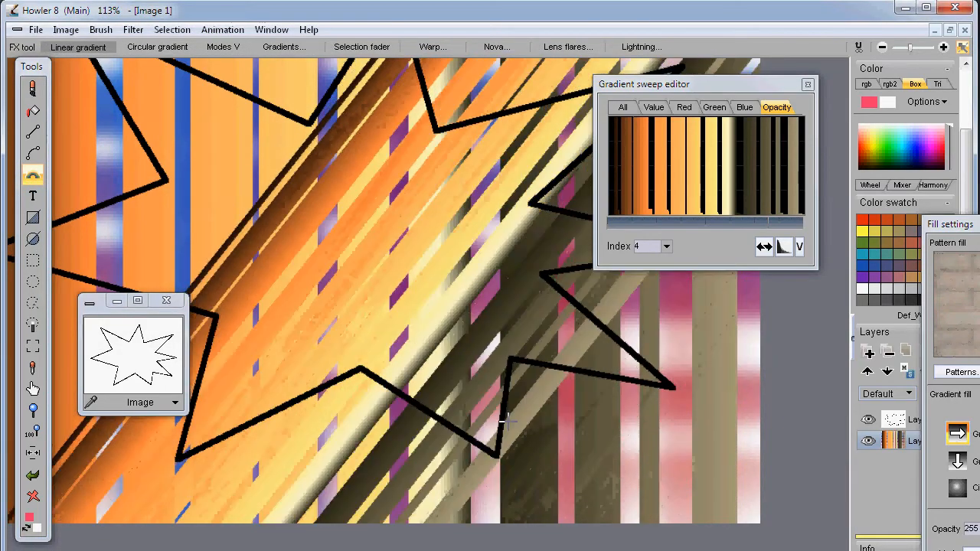
pyautogui.moveTo(503, 420); pyautogui.dragTo(397, 301)
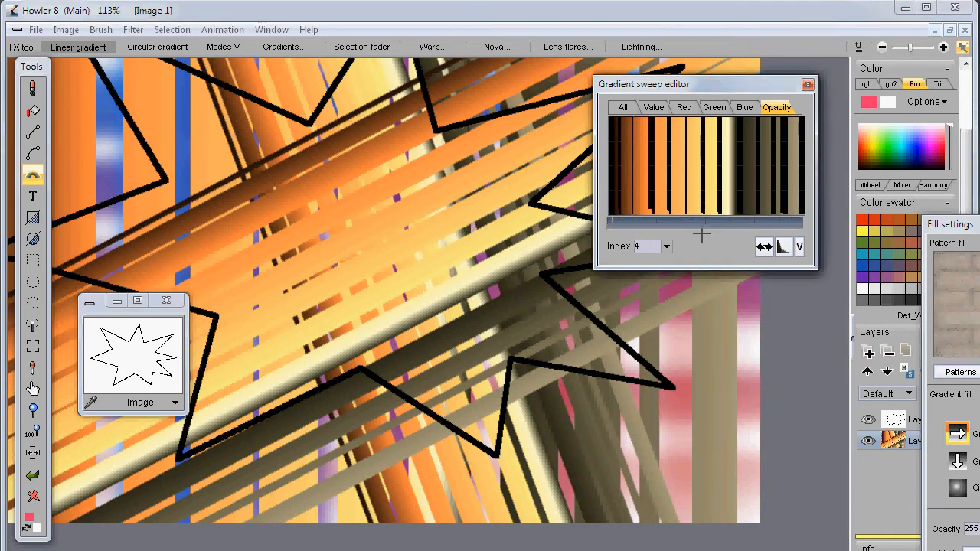
pyautogui.moveTo(801, 213); pyautogui.dragTo(809, 221)
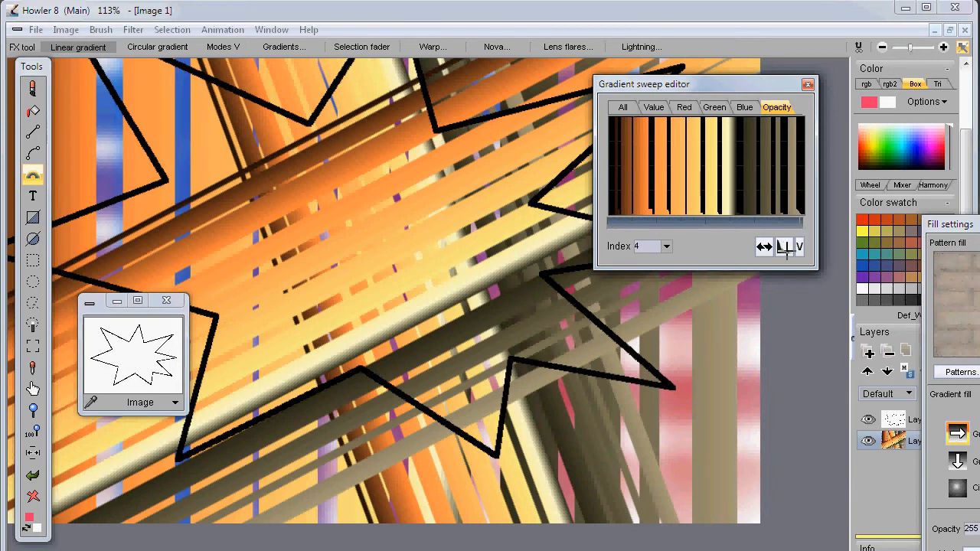
pyautogui.moveTo(498, 342); pyautogui.dragTo(747, 283)
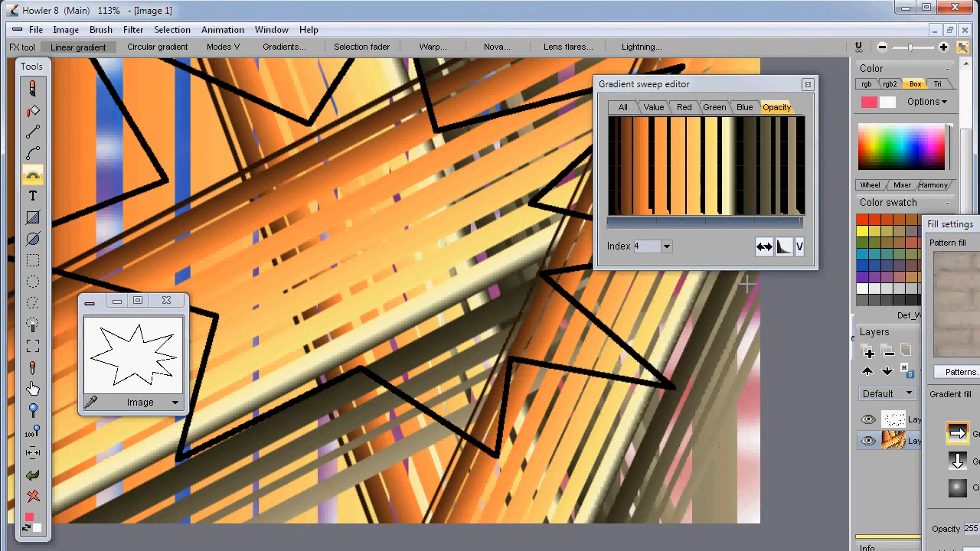
# Restore full opacity across the whole gradient and draw opaque linear gradients at several angles, covering Layer 0.
pyautogui.moveTo(735, 182); pyautogui.dragTo(579, 102)
pyautogui.moveTo(735, 128)
pyautogui.mouseDown()
pyautogui.moveTo(691, 131)
pyautogui.moveTo(852, 103)
pyautogui.mouseUp()
pyautogui.moveTo(764, 123)
pyautogui.mouseDown()
pyautogui.moveTo(616, 105)
pyautogui.moveTo(879, 108)
pyautogui.mouseUp()
pyautogui.moveTo(393, 215); pyautogui.dragTo(277, 216)
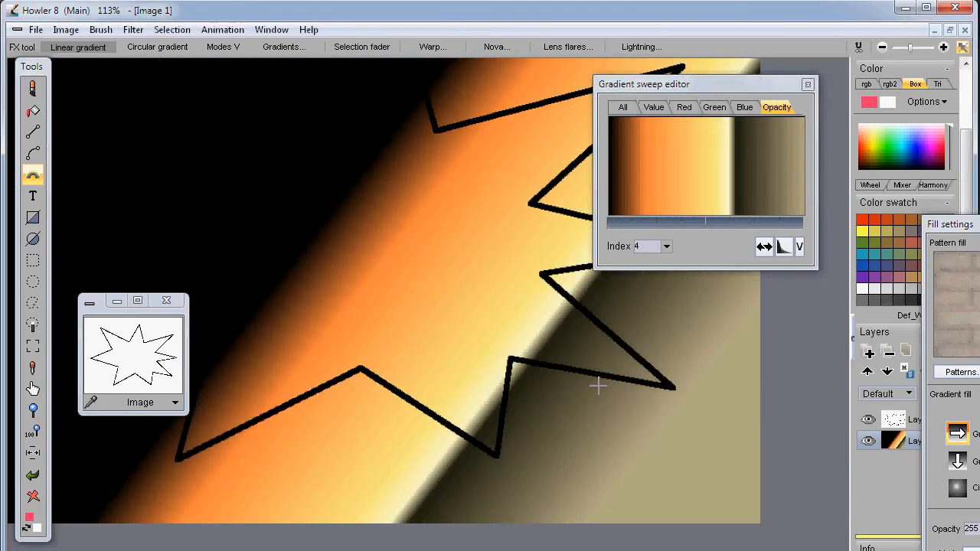
pyautogui.moveTo(413, 390); pyautogui.dragTo(459, 157)
pyautogui.moveTo(509, 107); pyautogui.dragTo(291, 309)
pyautogui.moveTo(393, 233); pyautogui.dragTo(611, 369)
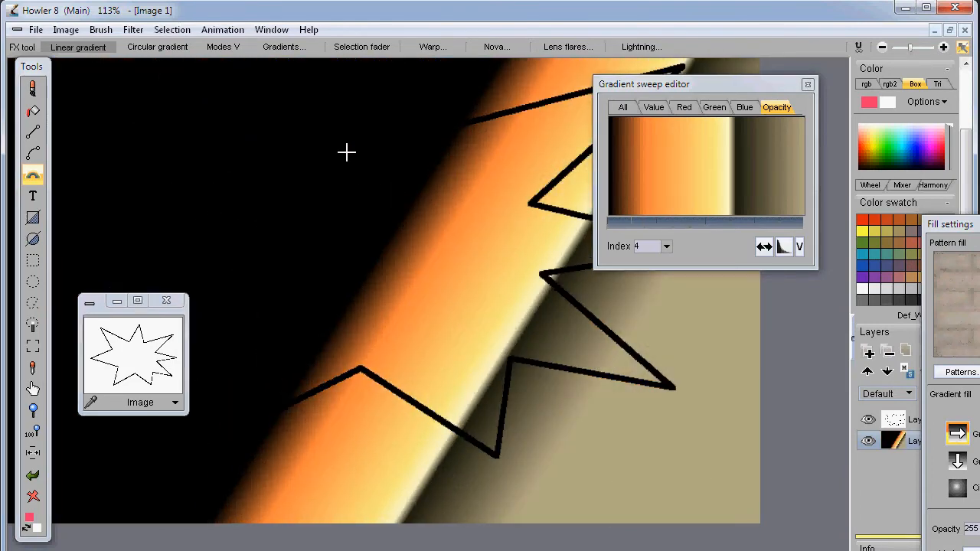
pyautogui.moveTo(314, 208); pyautogui.dragTo(681, 203)
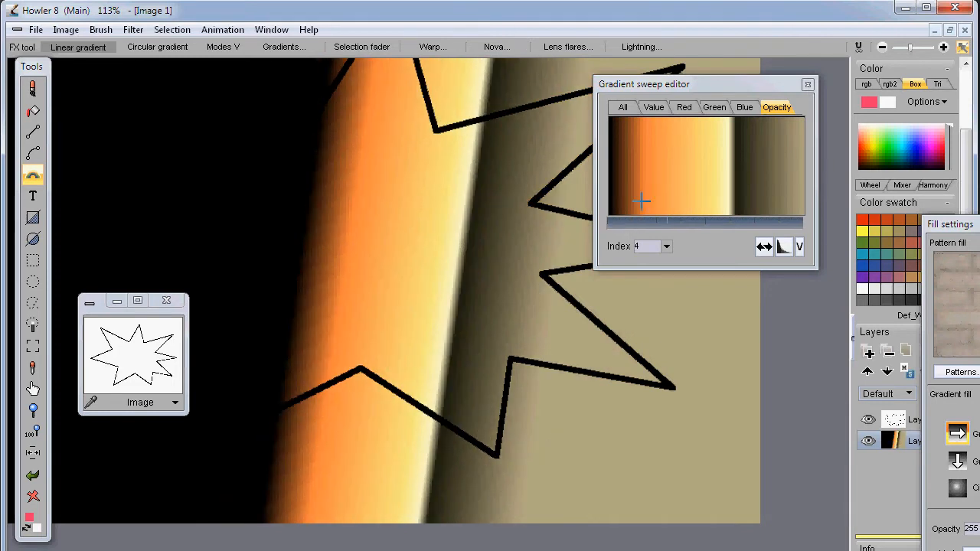
# Set the opacity to zero at both ends of the gradient and draw crossing tube-like bars at different angles.
pyautogui.click(611, 208)
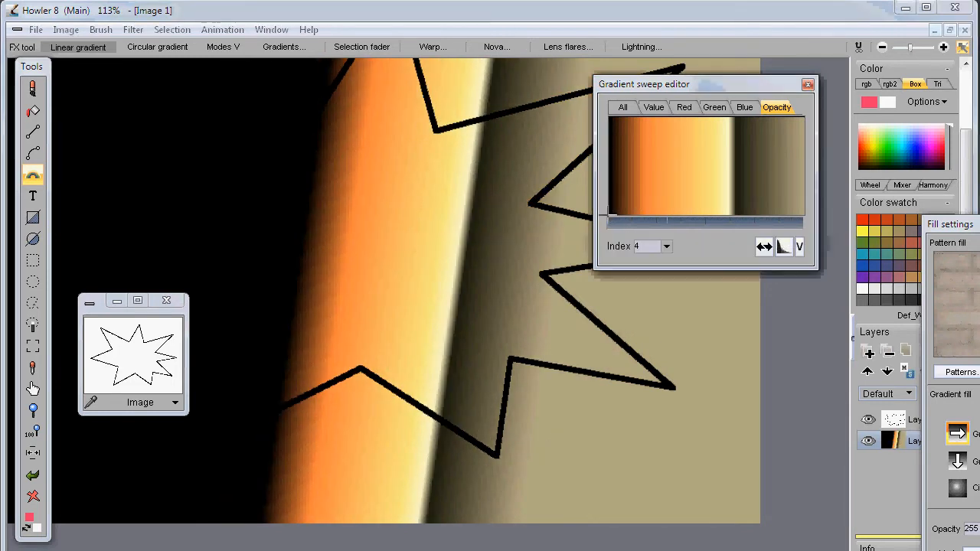
pyautogui.click(799, 213)
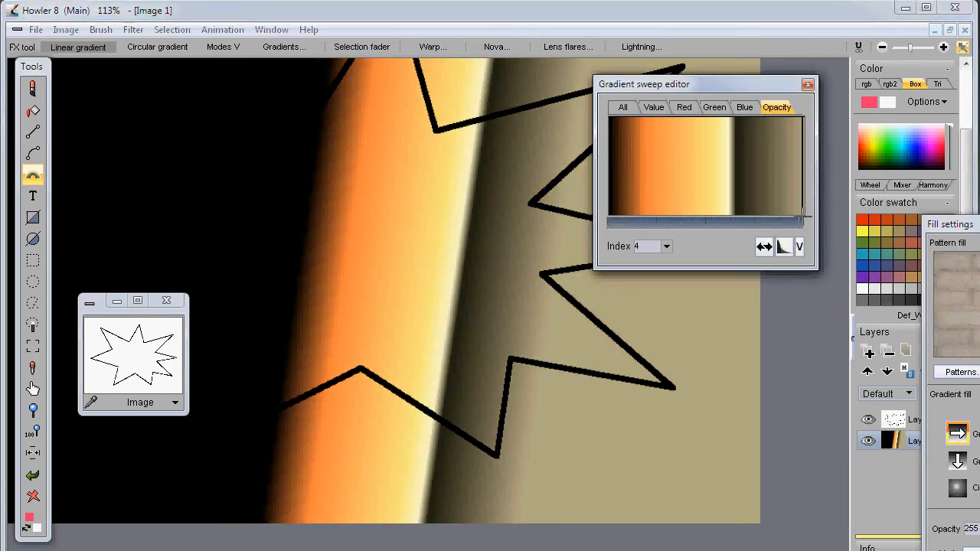
pyautogui.moveTo(445, 222); pyautogui.dragTo(429, 361)
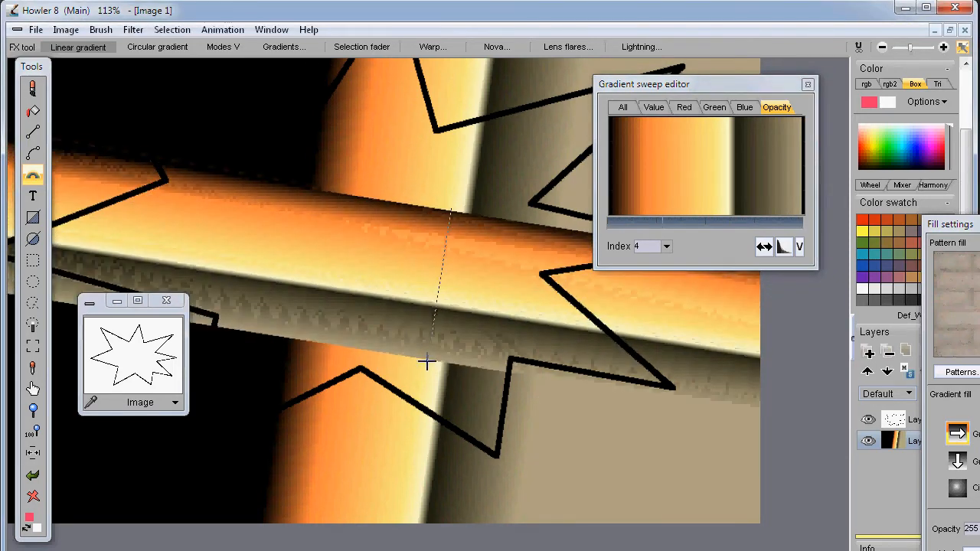
pyautogui.moveTo(365, 165); pyautogui.dragTo(265, 247)
pyautogui.moveTo(527, 185); pyautogui.dragTo(365, 149)
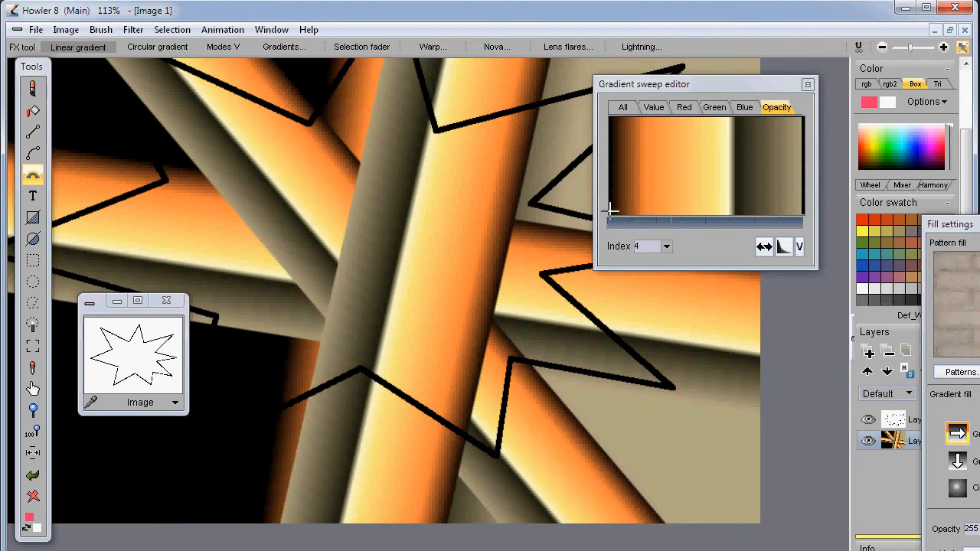
pyautogui.moveTo(664, 297); pyautogui.dragTo(574, 400)
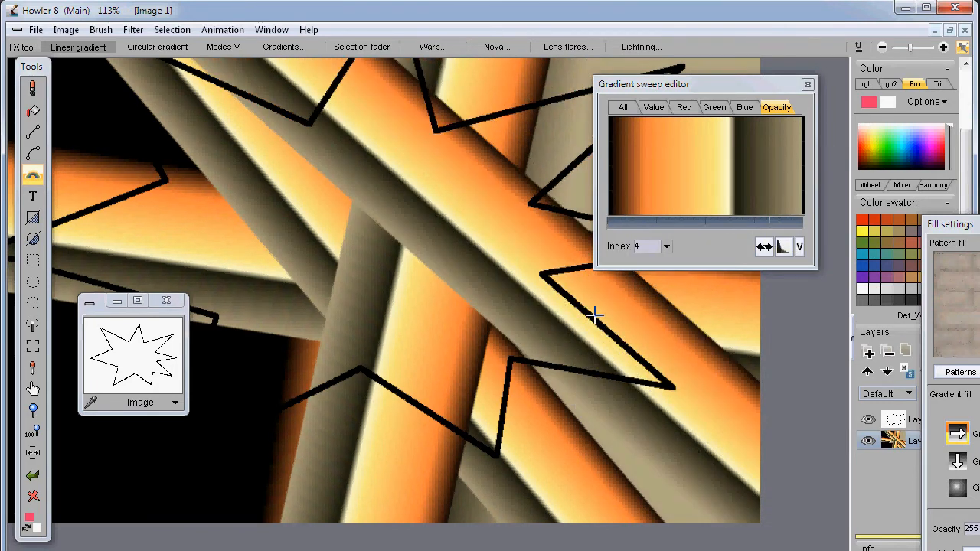
pyautogui.moveTo(300, 436); pyautogui.dragTo(333, 358)
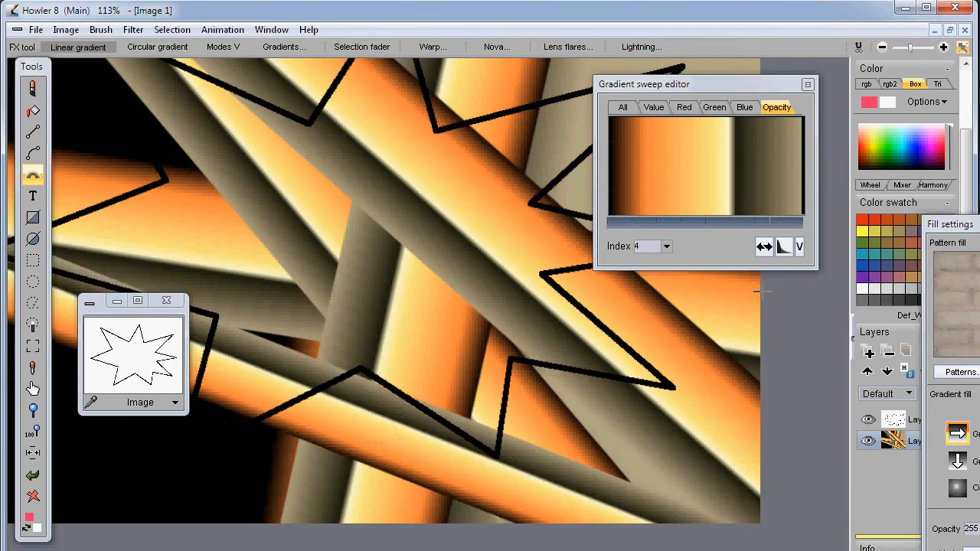
# Smooth the opacity curve, draw a broad linear gradient band across the middle of the canvas, and smooth the curve again.
pyautogui.click(783, 246)
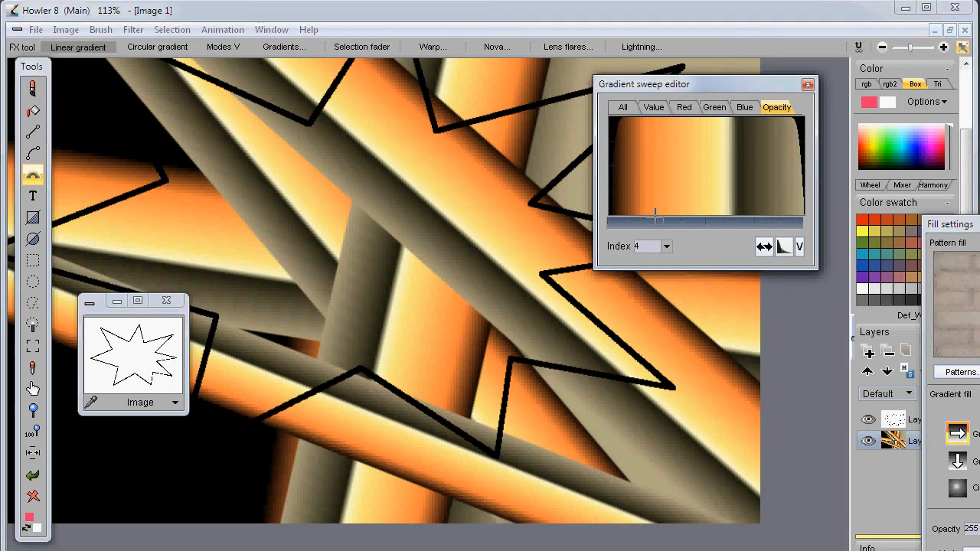
pyautogui.moveTo(387, 250)
pyautogui.mouseDown()
pyautogui.moveTo(340, 435)
pyautogui.moveTo(427, 494)
pyautogui.moveTo(442, 484)
pyautogui.mouseUp()
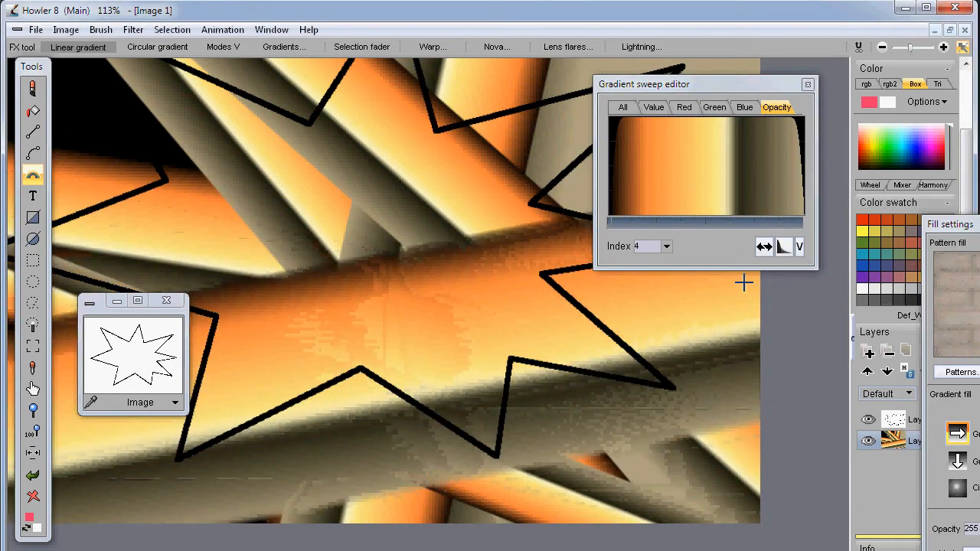
pyautogui.click(784, 246)
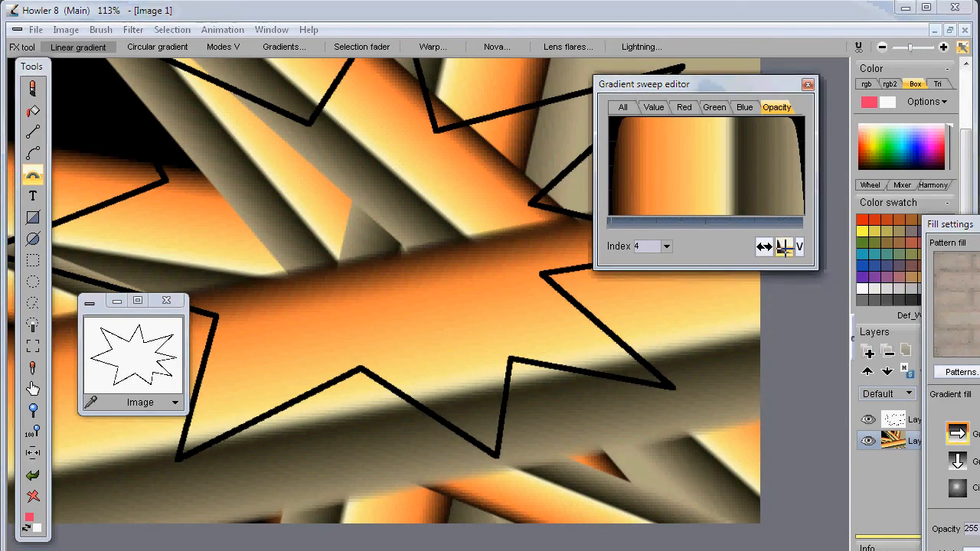
# Smooth the gradient's opacity curve further and draw two wide soft-edged linear gradient bands diagonally across Layer 0.
pyautogui.click(784, 245)
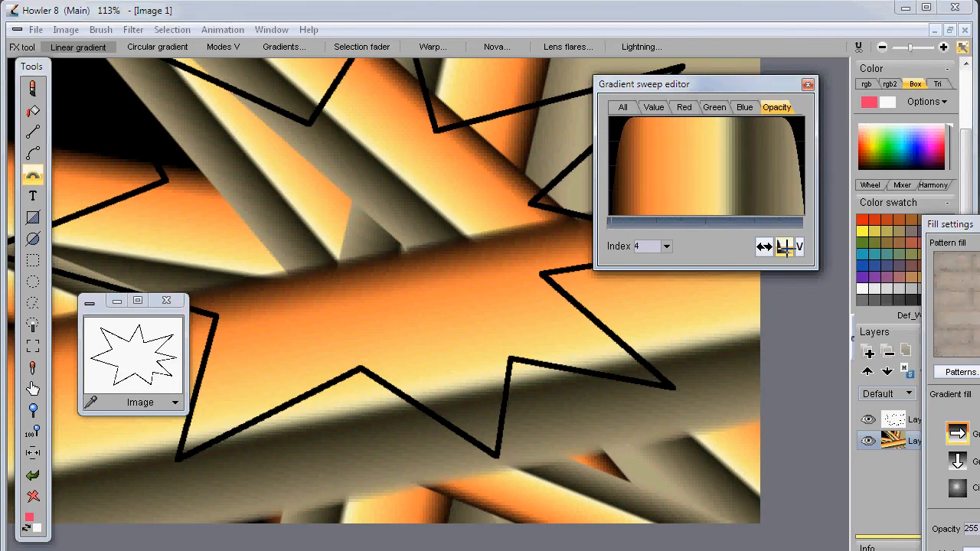
pyautogui.moveTo(339, 204); pyautogui.dragTo(808, 464)
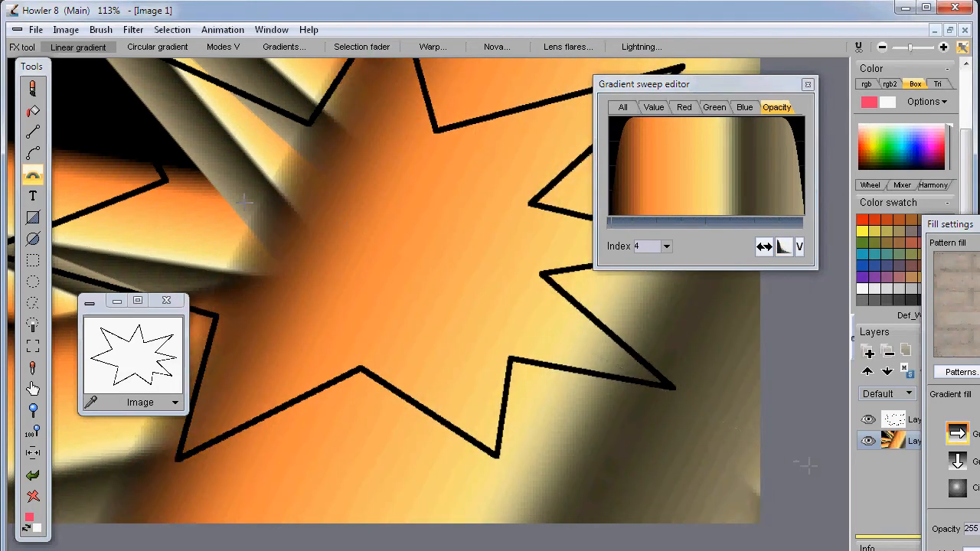
pyautogui.moveTo(464, 240); pyautogui.dragTo(344, 328)
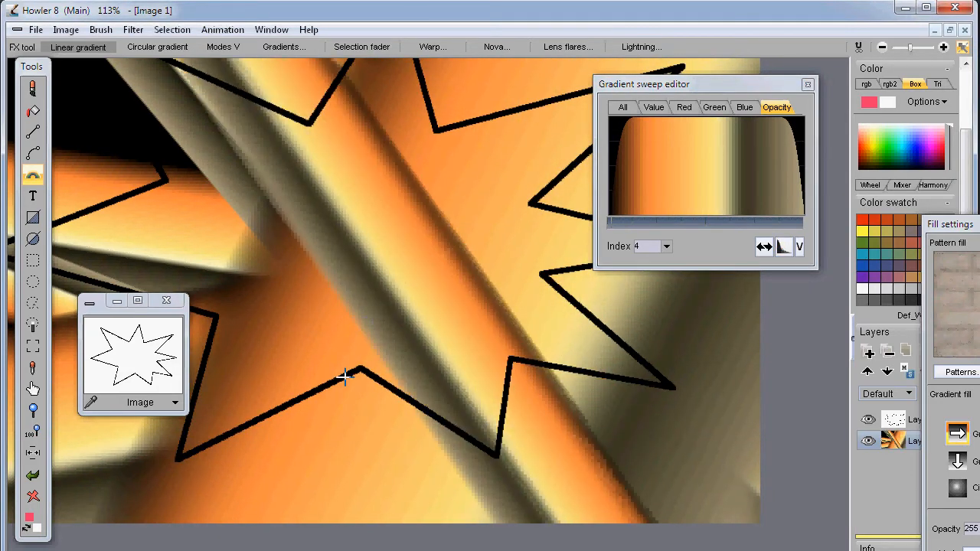
# Cover Layer 0 with many crossing tube-like linear gradient bars of varying widths and angles.
pyautogui.moveTo(344, 377); pyautogui.dragTo(365, 310)
pyautogui.moveTo(421, 198); pyautogui.dragTo(363, 243)
pyautogui.moveTo(328, 231)
pyautogui.mouseDown()
pyautogui.moveTo(279, 239)
pyautogui.moveTo(294, 308)
pyautogui.mouseUp()
pyautogui.moveTo(328, 339); pyautogui.dragTo(429, 404)
pyautogui.moveTo(469, 326); pyautogui.dragTo(525, 349)
pyautogui.moveTo(498, 268); pyautogui.dragTo(484, 273)
pyautogui.moveTo(438, 418); pyautogui.dragTo(436, 407)
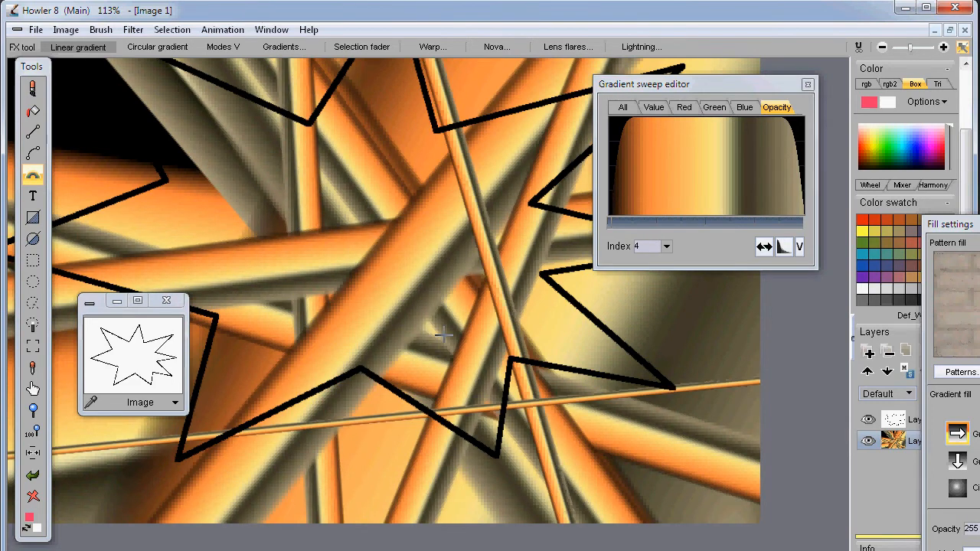
pyautogui.moveTo(451, 339); pyautogui.dragTo(392, 314)
pyautogui.moveTo(335, 306); pyautogui.dragTo(323, 293)
pyautogui.moveTo(283, 234); pyautogui.dragTo(266, 220)
pyautogui.moveTo(382, 161); pyautogui.dragTo(400, 168)
pyautogui.moveTo(440, 177); pyautogui.dragTo(441, 226)
pyautogui.moveTo(449, 271); pyautogui.dragTo(466, 308)
pyautogui.moveTo(466, 324); pyautogui.dragTo(485, 366)
pyautogui.moveTo(642, 399); pyautogui.dragTo(589, 373)
pyautogui.moveTo(547, 303); pyautogui.dragTo(497, 295)
pyautogui.moveTo(452, 253); pyautogui.dragTo(429, 252)
pyautogui.moveTo(383, 228); pyautogui.dragTo(389, 214)
pyautogui.moveTo(354, 183); pyautogui.dragTo(318, 167)
pyautogui.moveTo(334, 164); pyautogui.dragTo(316, 207)
pyautogui.moveTo(331, 243); pyautogui.dragTo(357, 285)
pyautogui.moveTo(399, 290); pyautogui.dragTo(417, 310)
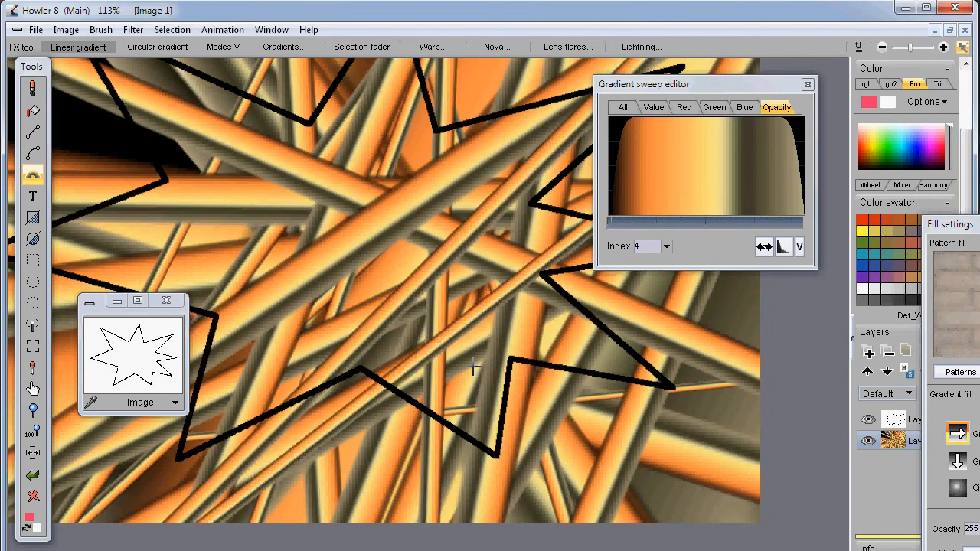
pyautogui.moveTo(458, 342); pyautogui.dragTo(476, 369)
pyautogui.moveTo(593, 424); pyautogui.dragTo(601, 438)
pyautogui.moveTo(579, 406); pyautogui.dragTo(526, 405)
pyautogui.moveTo(478, 386); pyautogui.dragTo(396, 358)
pyautogui.moveTo(380, 348); pyautogui.dragTo(363, 323)
pyautogui.moveTo(339, 268); pyautogui.dragTo(318, 215)
pyautogui.moveTo(300, 213)
pyautogui.mouseDown()
pyautogui.moveTo(291, 200)
pyautogui.moveTo(364, 229)
pyautogui.mouseUp()
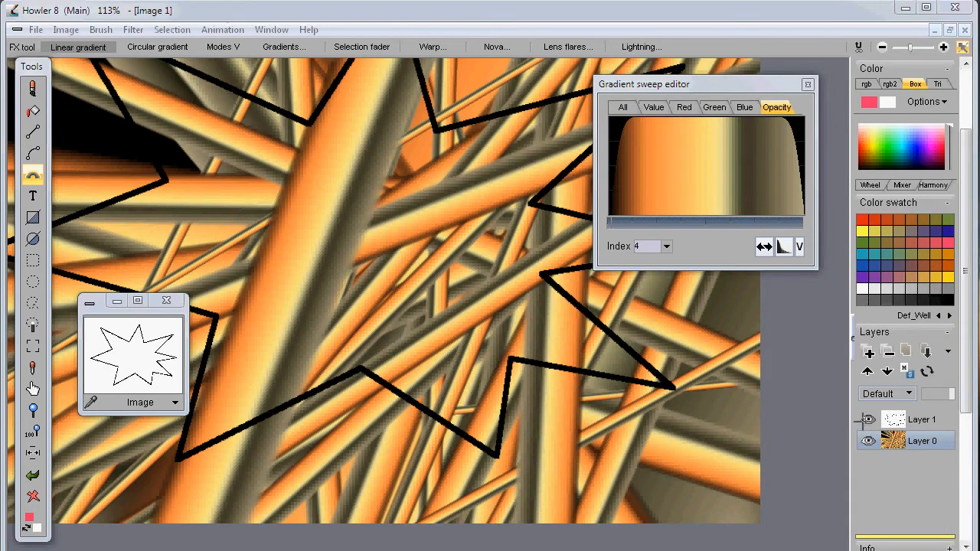
# Hide Layer 1 and move the Gradient sweep editor over the middle of the canvas.
pyautogui.click(868, 418)
pyautogui.moveTo(711, 89); pyautogui.dragTo(532, 122)
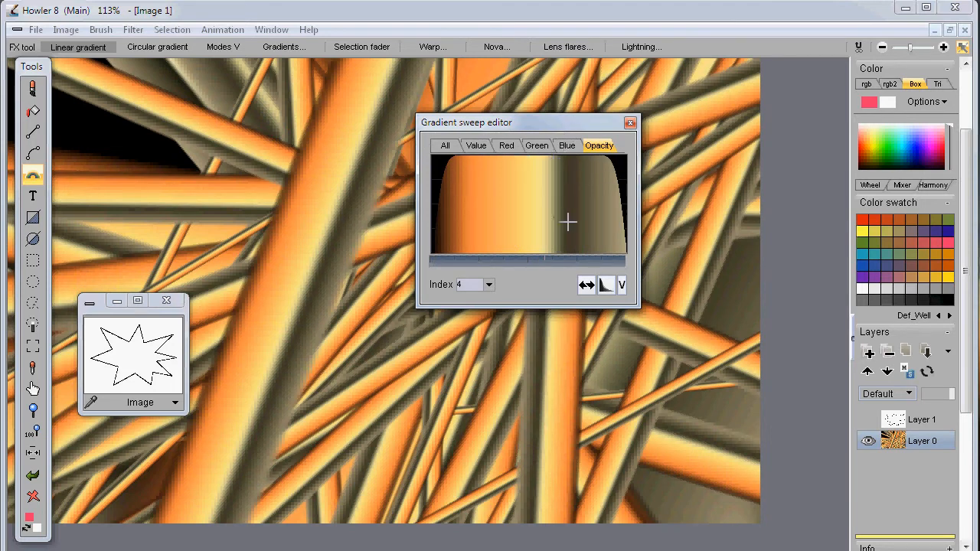
# Add color entries along the gradient with all channels active, making a sweep from dark brown to near white.
pyautogui.click(537, 146)
pyautogui.click(508, 145)
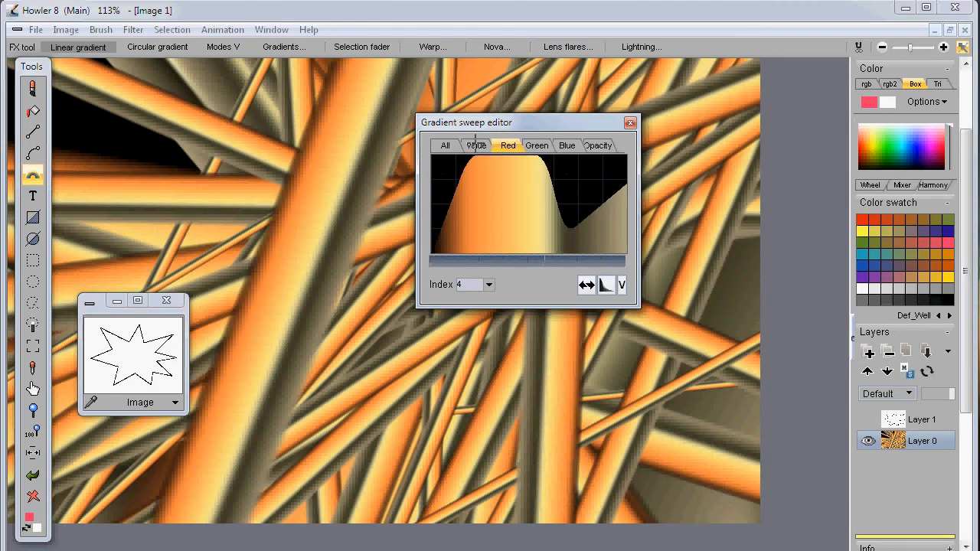
pyautogui.click(476, 145)
pyautogui.click(567, 146)
pyautogui.click(443, 145)
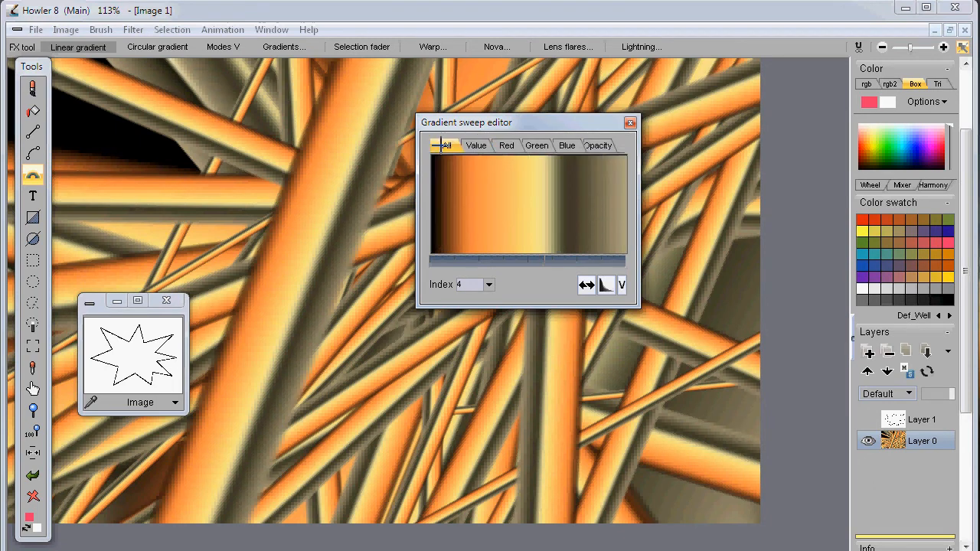
pyautogui.click(450, 157)
pyautogui.click(458, 167)
pyautogui.click(577, 216)
pyautogui.click(533, 211)
pyautogui.click(599, 212)
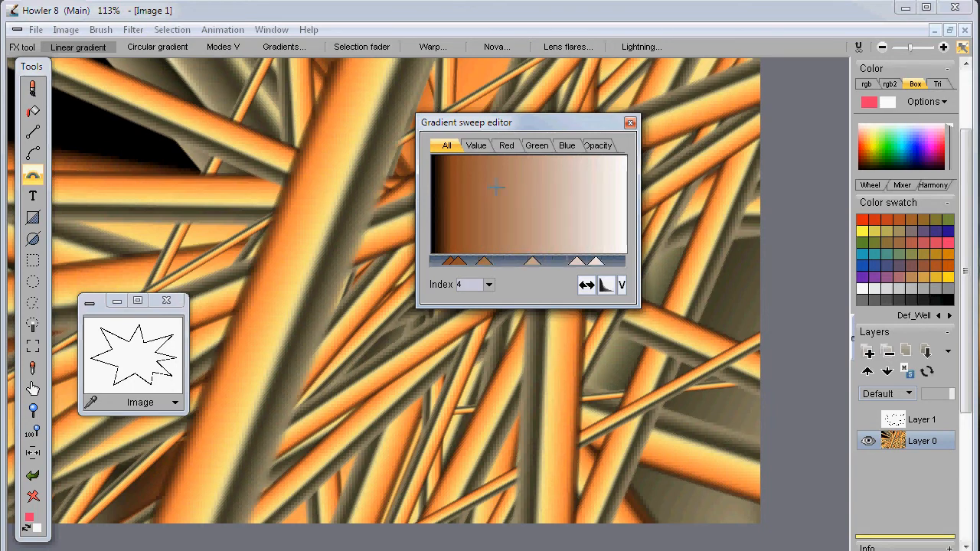
# Redraw the gradient's value curve as a broad arch dark at both ends and draw a wide diagonal gradient bar.
pyautogui.click(478, 146)
pyautogui.moveTo(473, 177)
pyautogui.mouseDown()
pyautogui.moveTo(429, 149)
pyautogui.moveTo(564, 168)
pyautogui.moveTo(621, 245)
pyautogui.moveTo(613, 206)
pyautogui.moveTo(548, 170)
pyautogui.moveTo(433, 229)
pyautogui.moveTo(420, 263)
pyautogui.mouseUp()
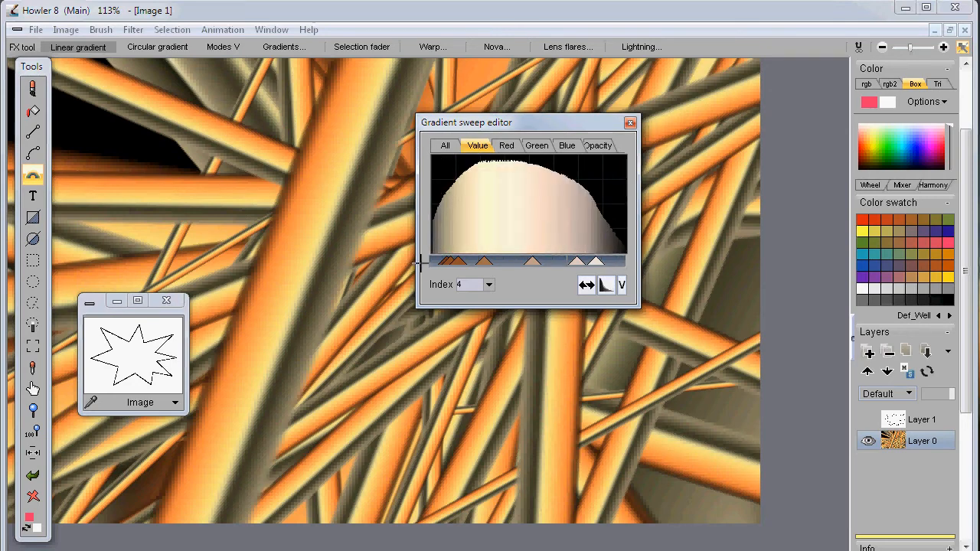
pyautogui.moveTo(403, 387); pyautogui.dragTo(342, 145)
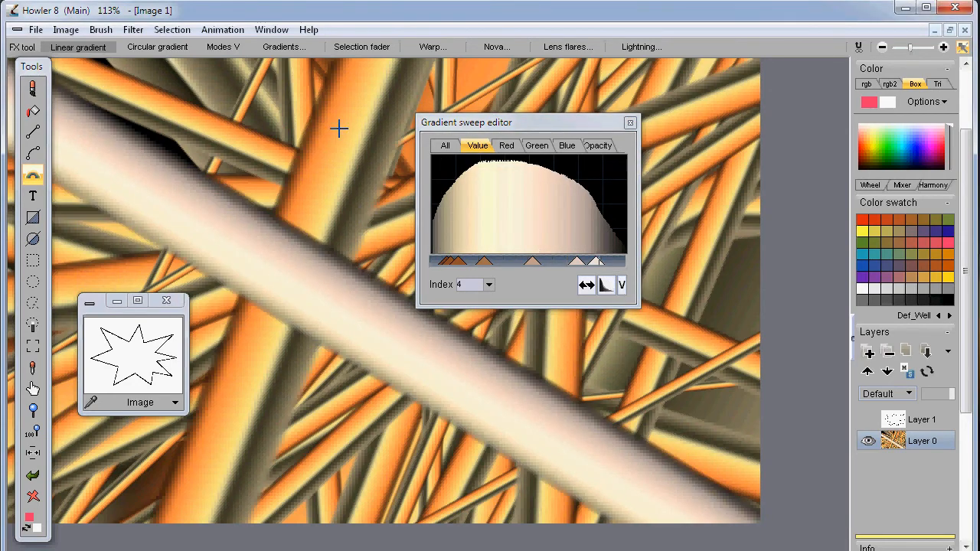
# Cut five narrow zero-opacity gaps into the gradient's opacity curve and draw wide crossing striped gradients on Layer 0.
pyautogui.click(602, 145)
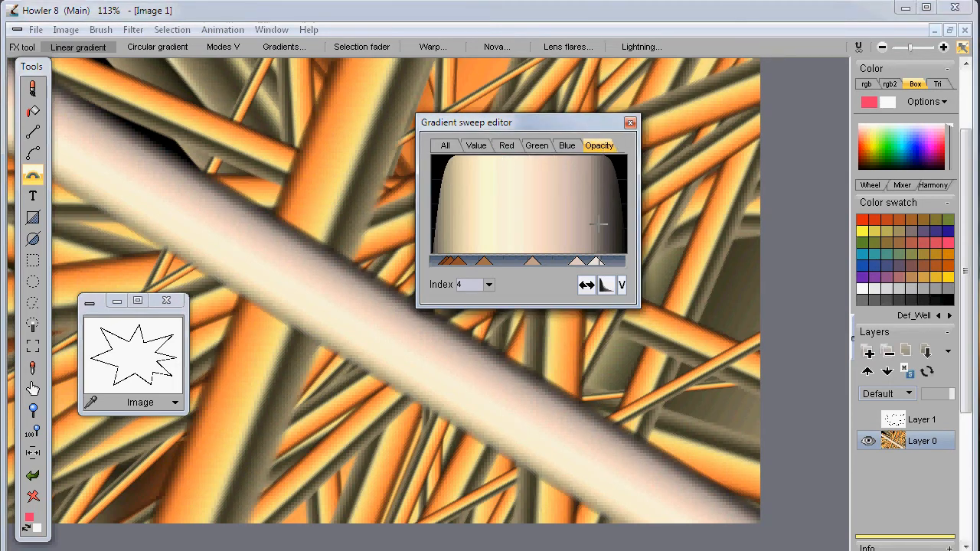
pyautogui.moveTo(466, 249)
pyautogui.mouseDown()
pyautogui.moveTo(551, 248)
pyautogui.moveTo(590, 264)
pyautogui.mouseUp()
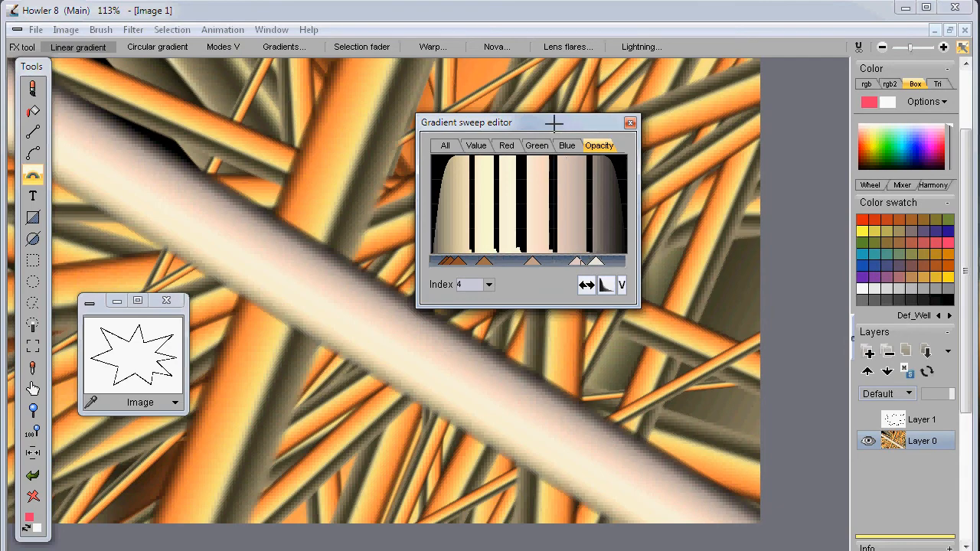
pyautogui.moveTo(554, 123); pyautogui.dragTo(906, 156)
pyautogui.moveTo(665, 127); pyautogui.dragTo(284, 372)
pyautogui.moveTo(371, 151); pyautogui.dragTo(524, 440)
pyautogui.moveTo(529, 400); pyautogui.dragTo(409, 217)
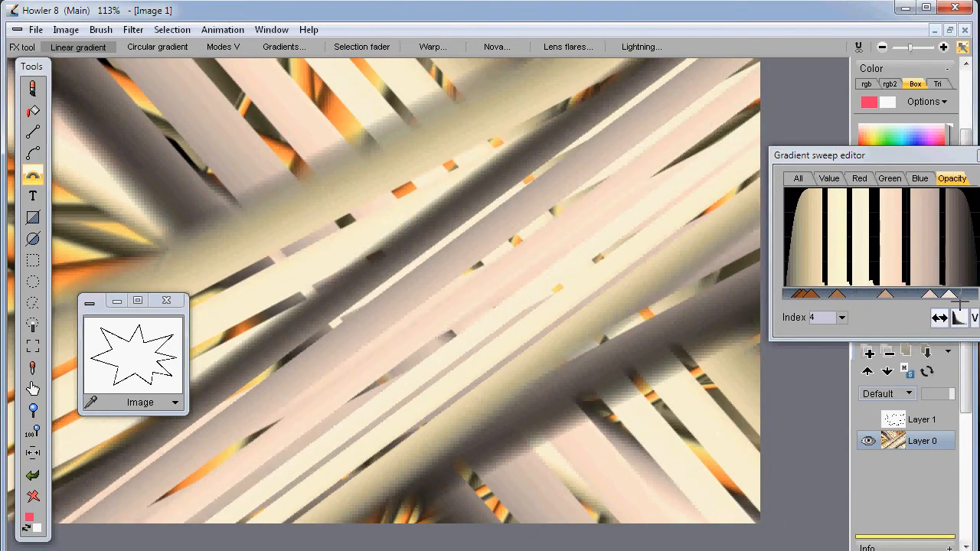
# Smooth the gapped opacity curve into rounded peaks and draw many crossing soft-striped gradient bars over Layer 0.
pyautogui.click(960, 317)
pyautogui.moveTo(446, 222); pyautogui.dragTo(490, 329)
pyautogui.moveTo(413, 165); pyautogui.dragTo(329, 299)
pyautogui.moveTo(458, 247); pyautogui.dragTo(502, 372)
pyautogui.moveTo(369, 278); pyautogui.dragTo(301, 244)
pyautogui.moveTo(212, 204); pyautogui.dragTo(190, 220)
pyautogui.moveTo(450, 337); pyautogui.dragTo(526, 331)
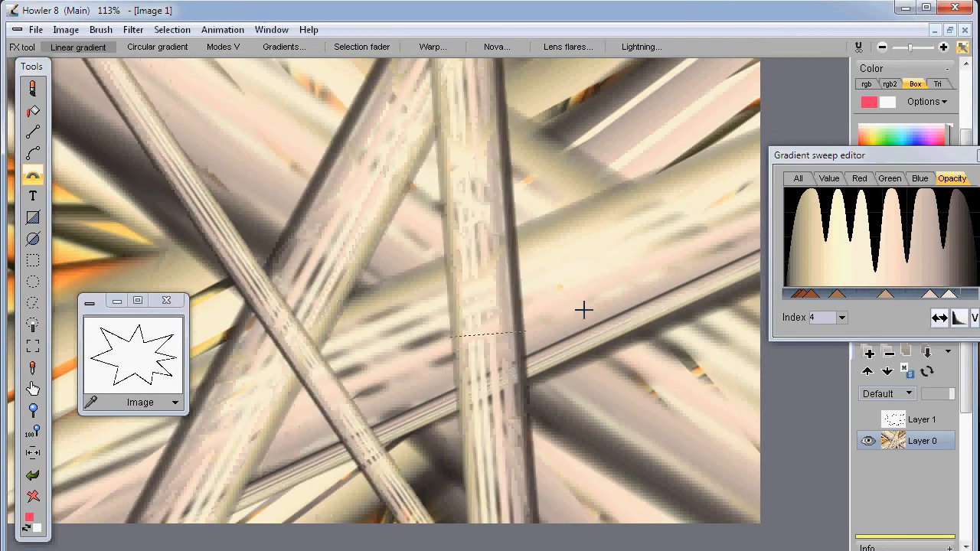
pyautogui.moveTo(564, 264); pyautogui.dragTo(396, 259)
pyautogui.moveTo(324, 226); pyautogui.dragTo(291, 274)
pyautogui.moveTo(270, 299); pyautogui.dragTo(405, 273)
pyautogui.moveTo(350, 293); pyautogui.dragTo(473, 266)
pyautogui.moveTo(546, 237); pyautogui.dragTo(648, 201)
pyautogui.moveTo(665, 157); pyautogui.dragTo(674, 211)
pyautogui.moveTo(586, 189); pyautogui.dragTo(504, 231)
pyautogui.moveTo(386, 268); pyautogui.dragTo(354, 242)
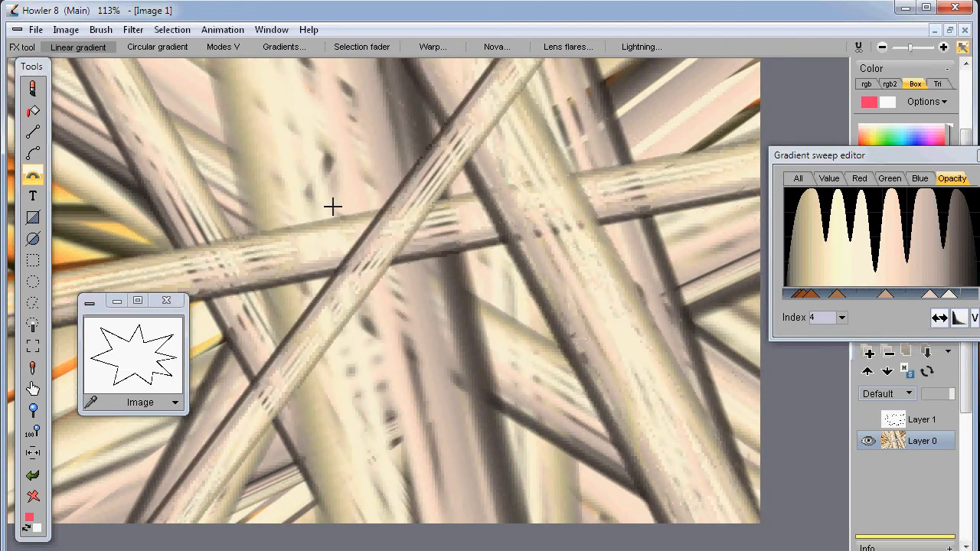
pyautogui.moveTo(332, 207); pyautogui.dragTo(326, 239)
pyautogui.moveTo(337, 247); pyautogui.dragTo(316, 308)
pyautogui.moveTo(313, 339); pyautogui.dragTo(485, 409)
pyautogui.moveTo(563, 401); pyautogui.dragTo(665, 396)
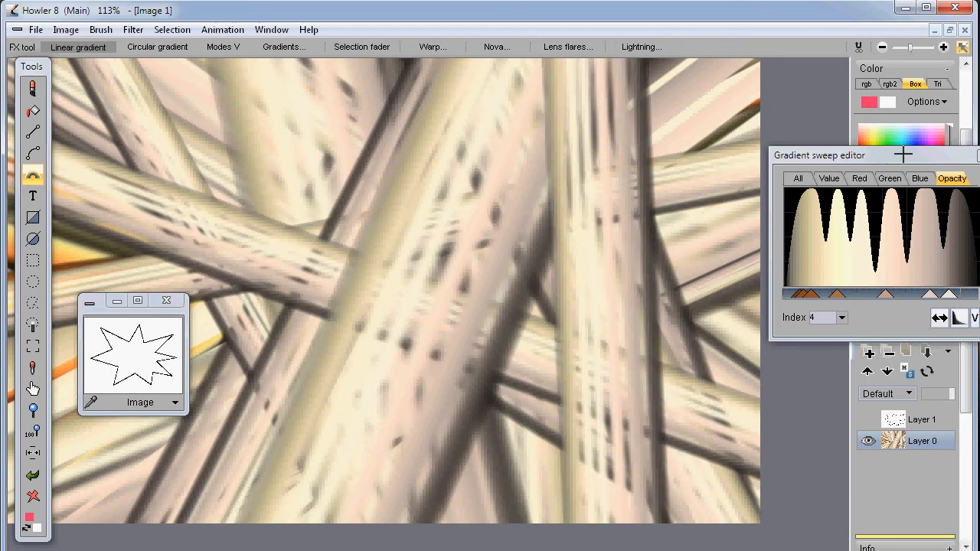
# Open the Fill settings and the Gradient editor and arrange both beside the Gradient sweep editor.
pyautogui.moveTo(904, 155); pyautogui.dragTo(799, 112)
pyautogui.press('f')
pyautogui.moveTo(862, 177); pyautogui.dragTo(147, 121)
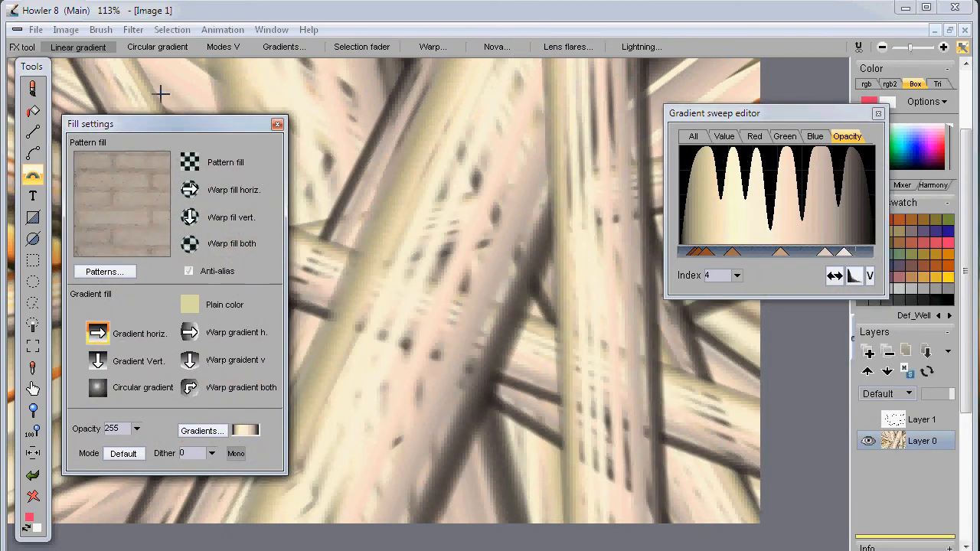
pyautogui.click(271, 27)
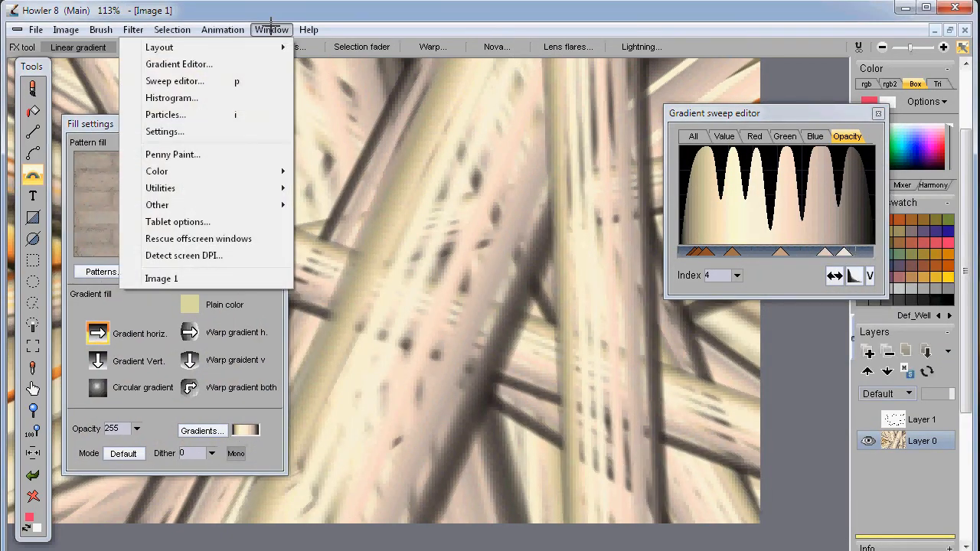
pyautogui.click(214, 64)
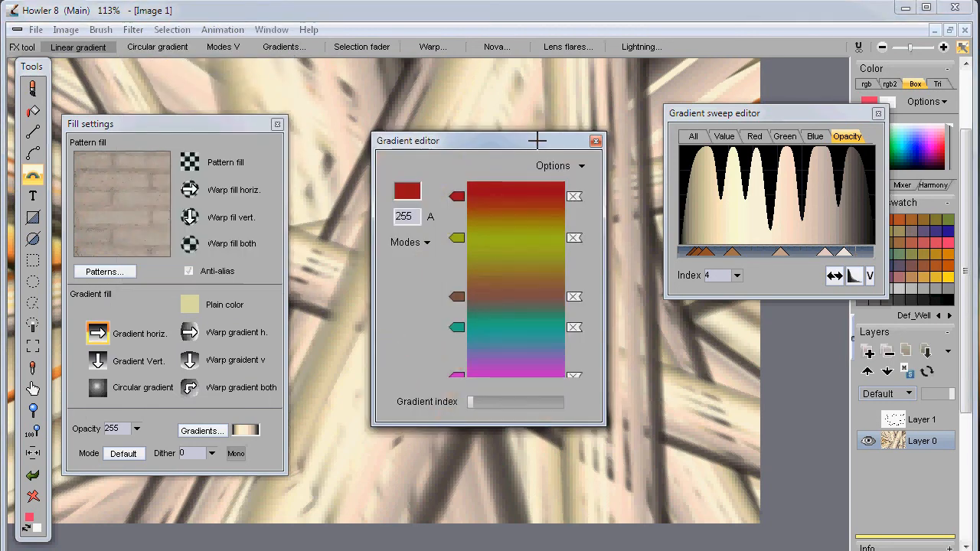
pyautogui.moveTo(542, 141); pyautogui.dragTo(484, 111)
pyautogui.moveTo(739, 114); pyautogui.dragTo(657, 110)
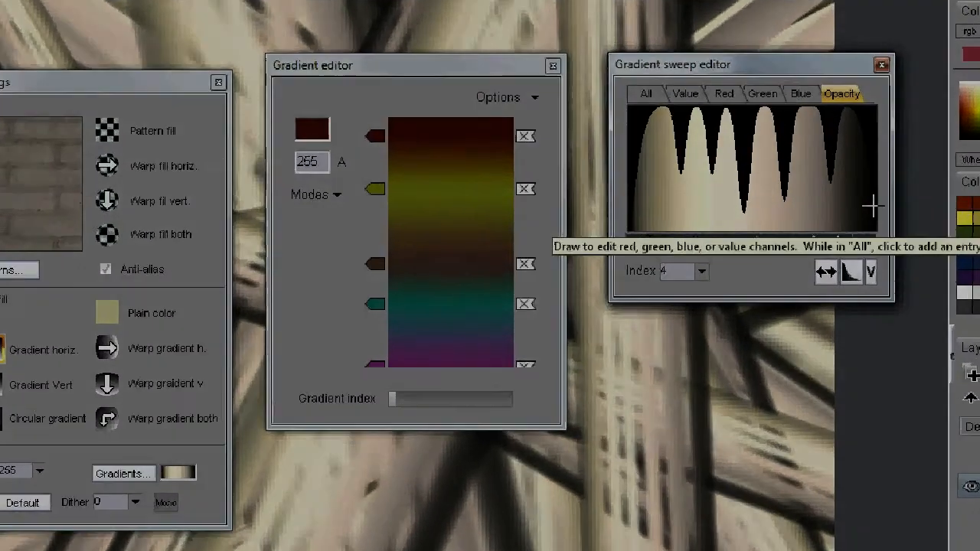